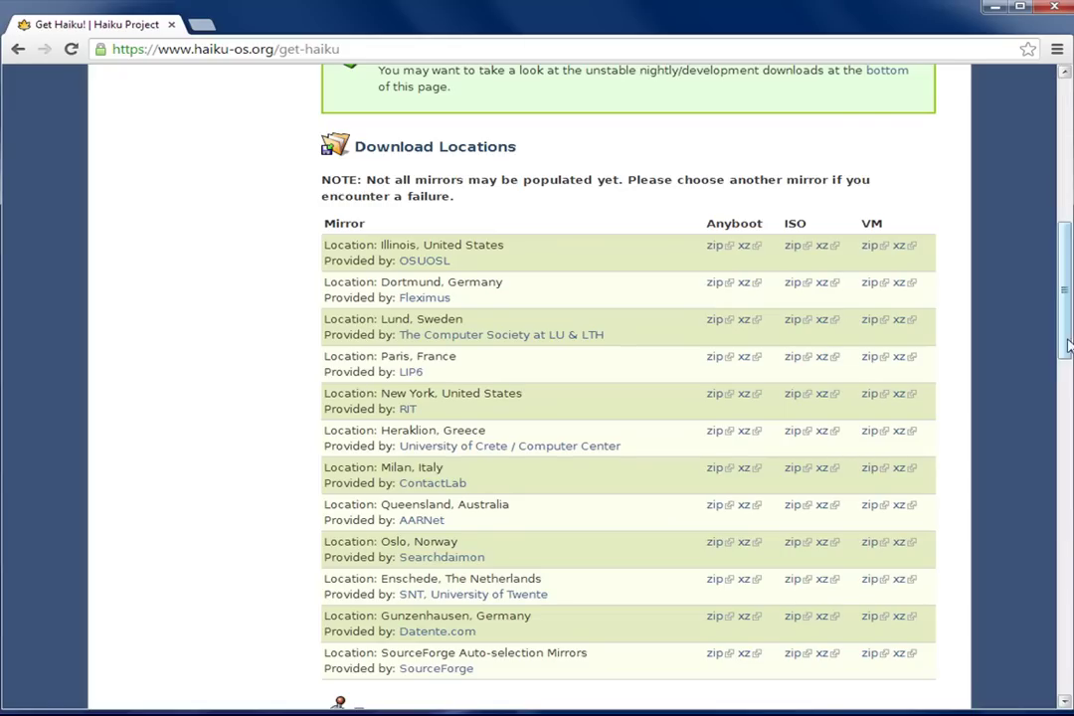
Switch to VirtualBox and begin a new virtual machine named Haiku, with type Other and version Other/Unknown
{"action": "scroll", "coordinate": [739, 206], "scroll_direction": "up", "scroll_amount": 7}
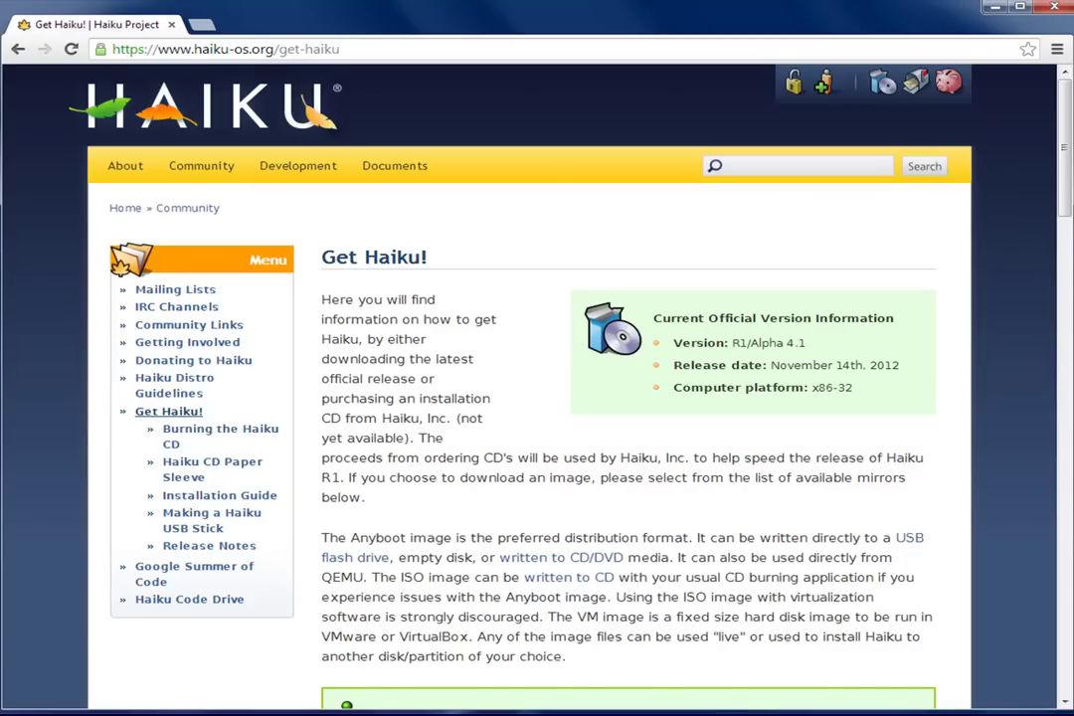
{"action": "key", "text": "alt+Tab"}
{"action": "left_click", "coordinate": [21, 67]}
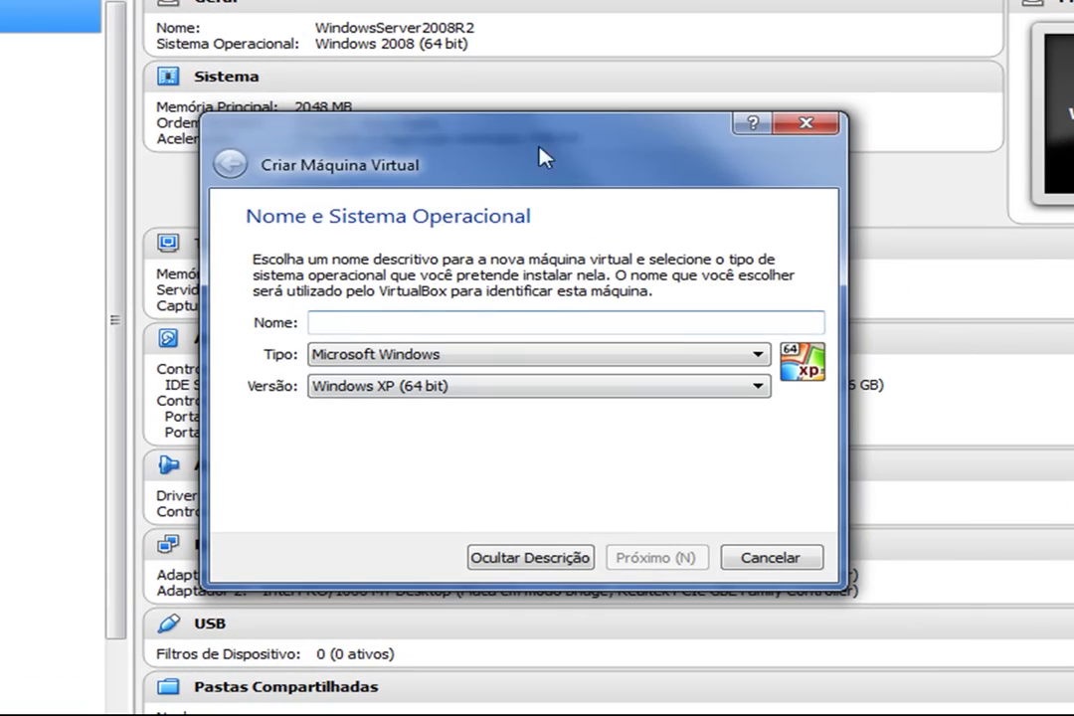
{"action": "left_click", "coordinate": [522, 324]}
{"action": "type", "text": "Haiku"}
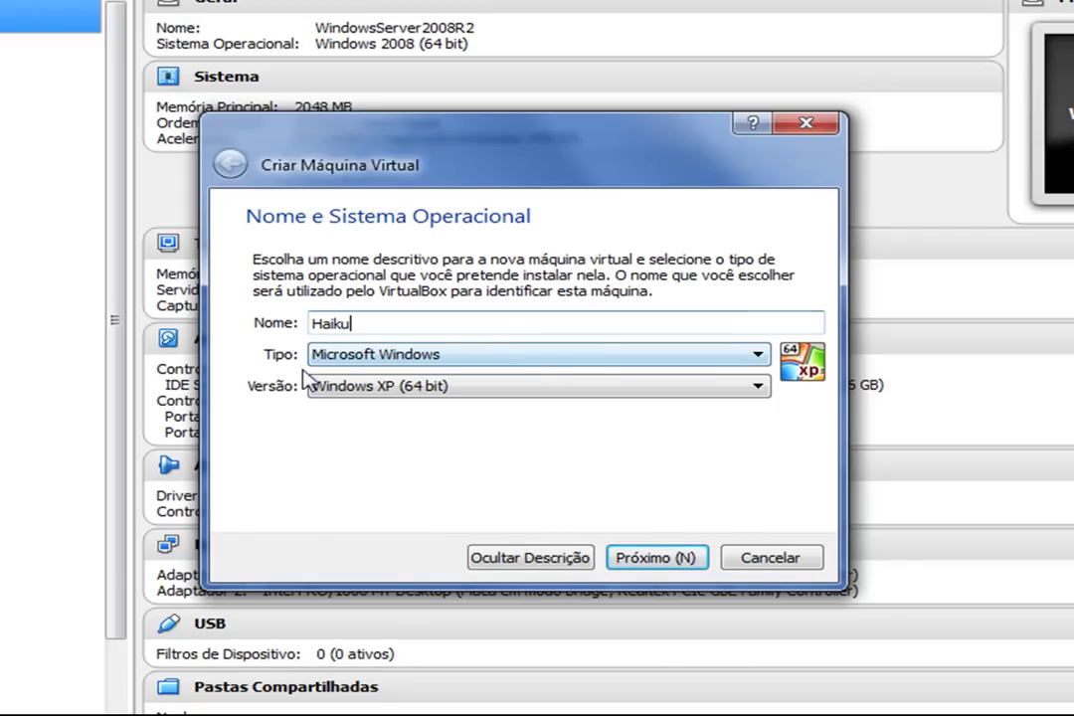
{"action": "left_click", "coordinate": [716, 358]}
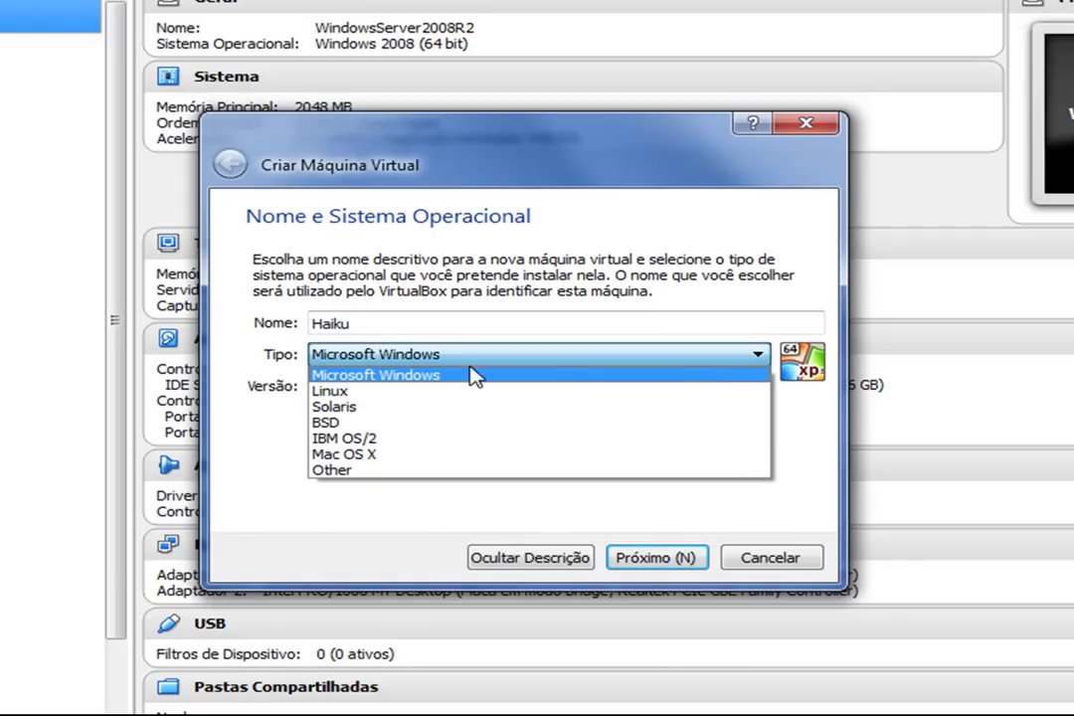
{"action": "left_click", "coordinate": [338, 470]}
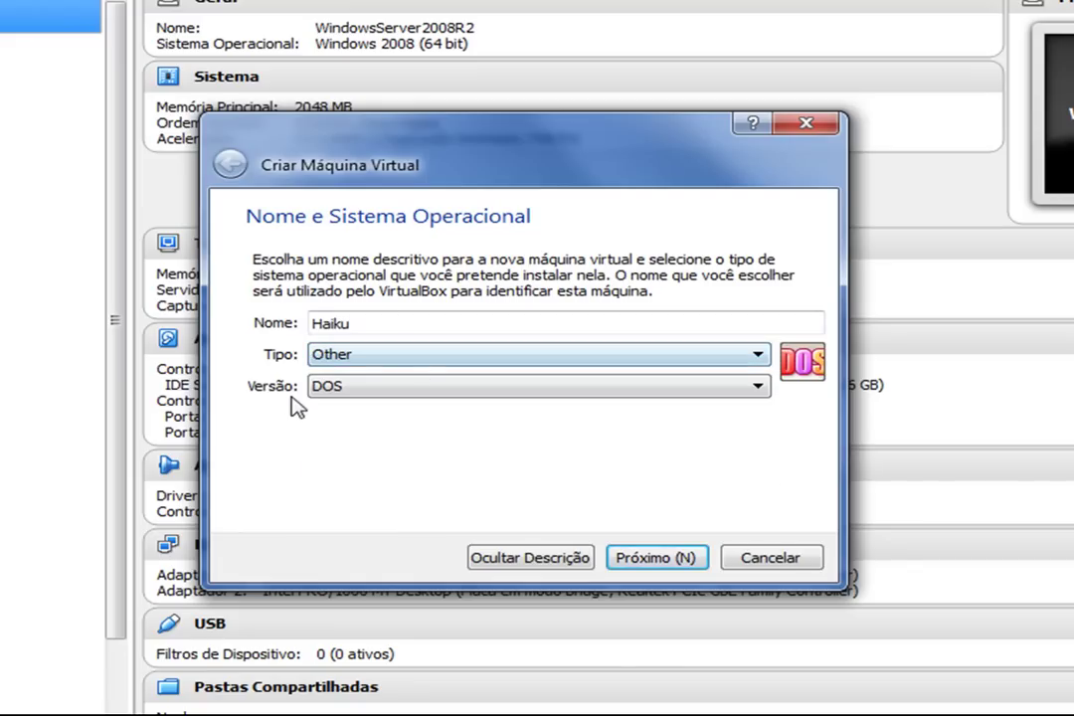
{"action": "left_click", "coordinate": [429, 395]}
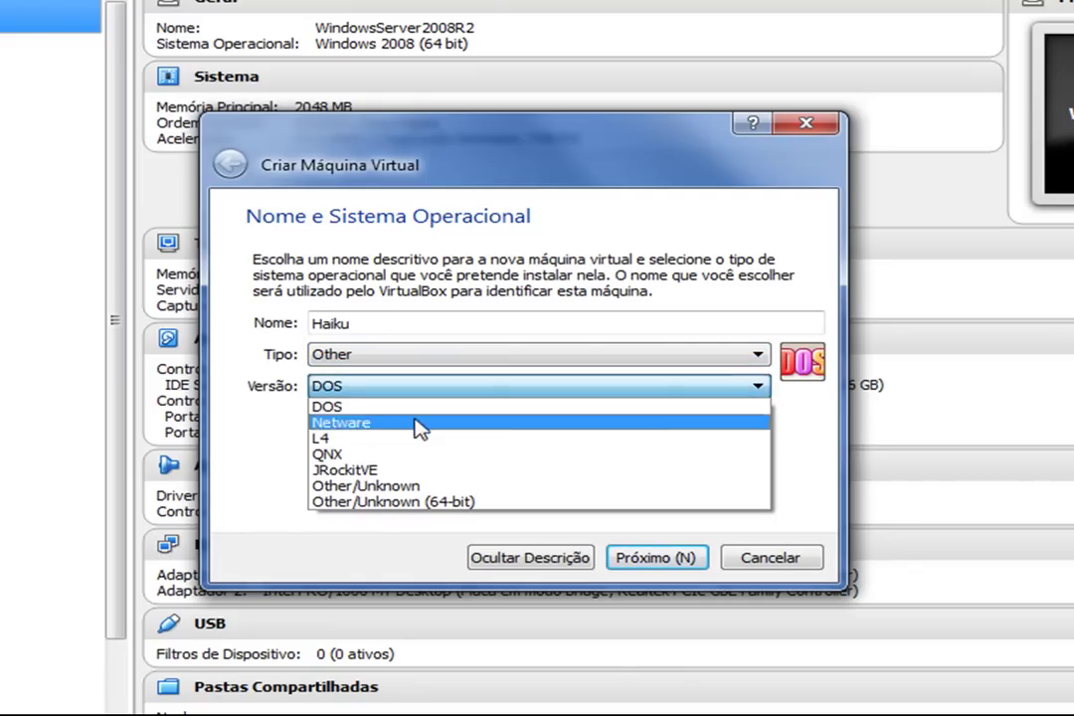
{"action": "left_click", "coordinate": [464, 488]}
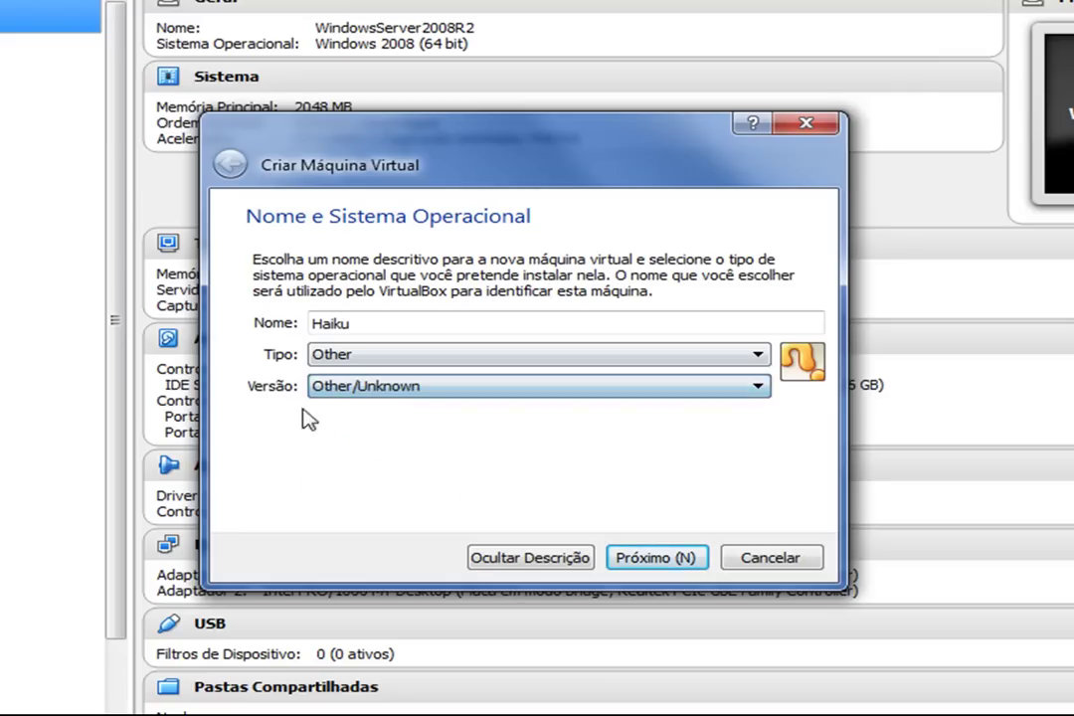
{"action": "left_click", "coordinate": [680, 562]}
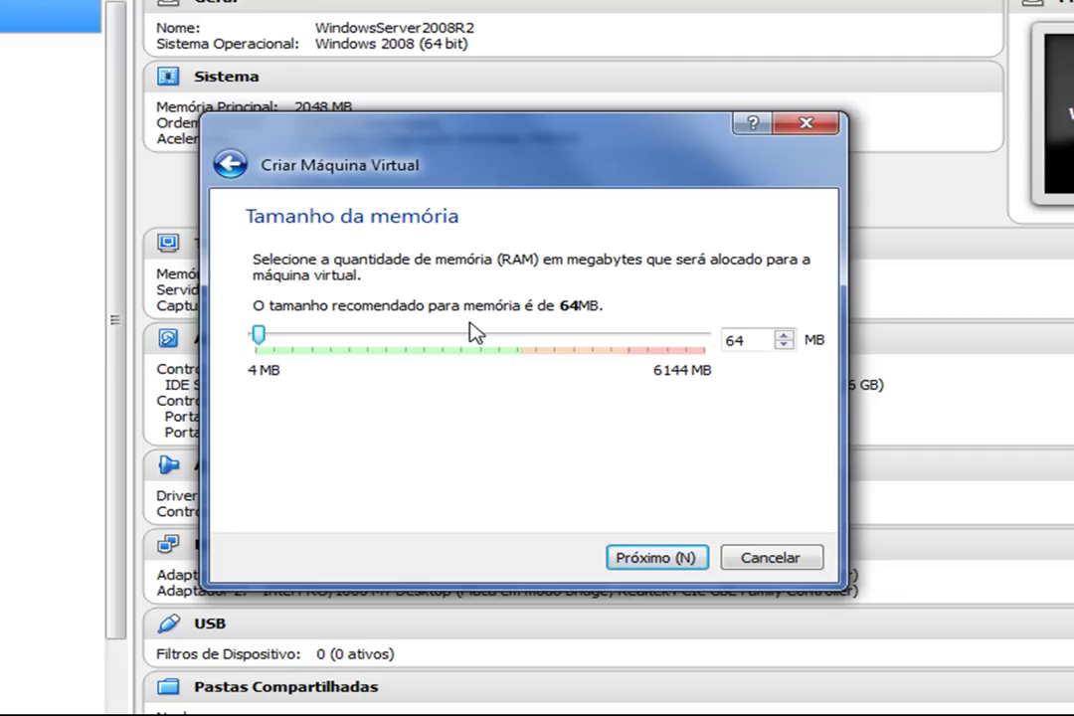
Allocate 512 MB of memory to the new virtual machine
{"action": "left_click_drag", "start_coordinate": [773, 342], "coordinate": [697, 352]}
{"action": "type", "text": "512"}
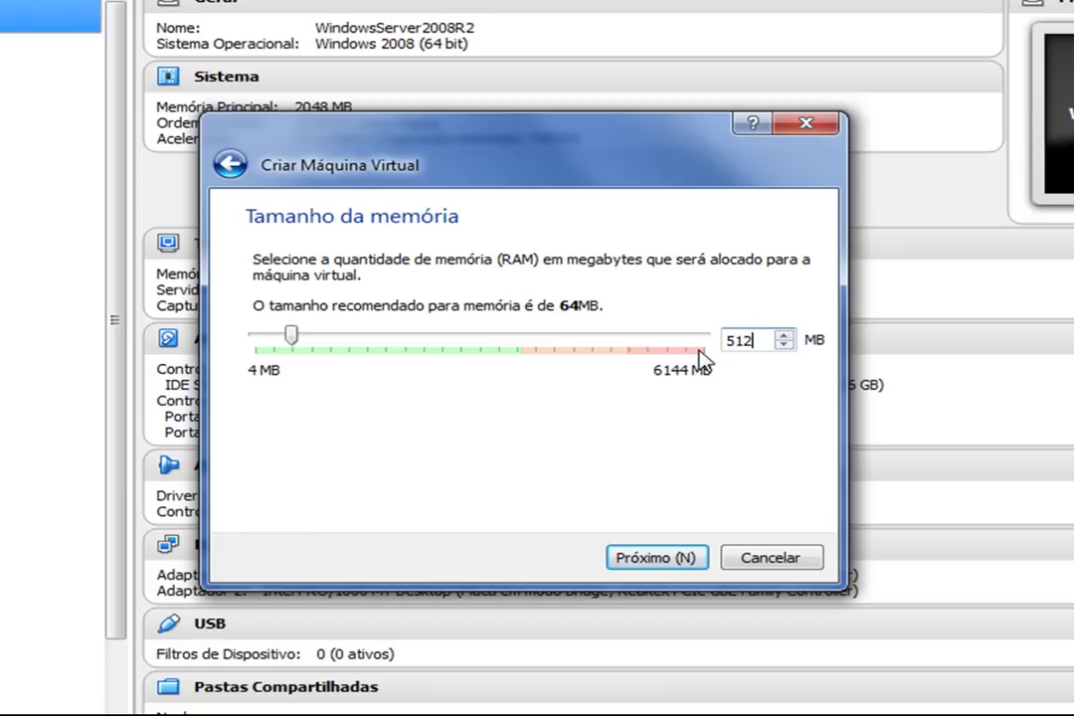
{"action": "left_click", "coordinate": [680, 559]}
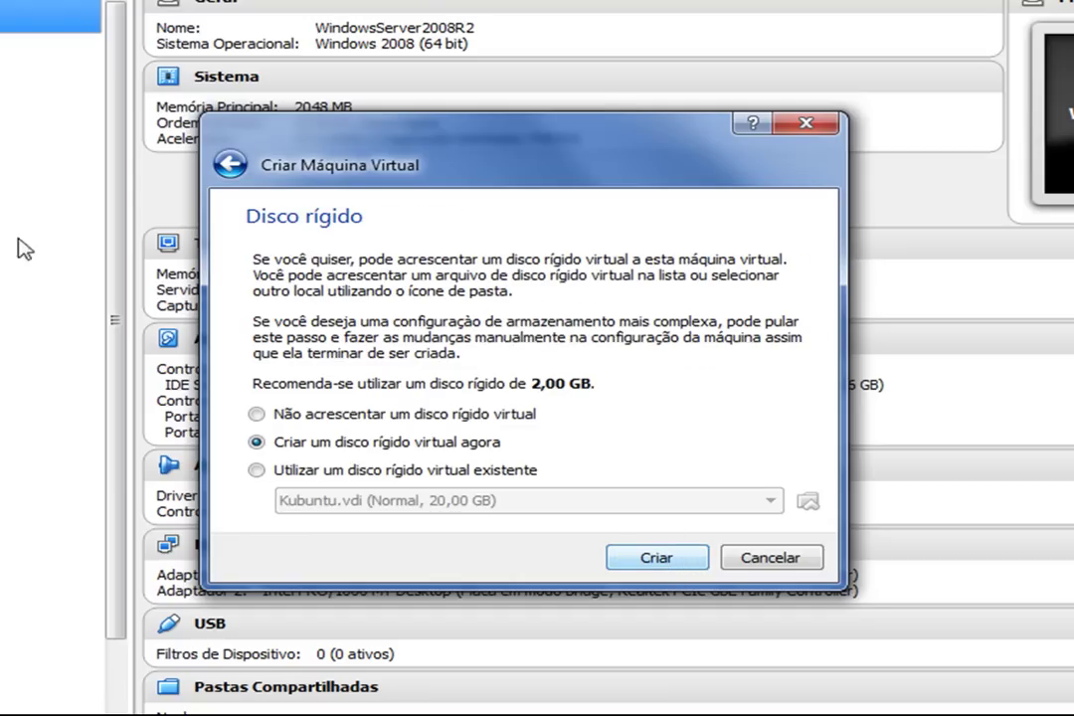
Create a new dynamically allocated VDI virtual hard disk of 10 GB for the machine
{"action": "left_click", "coordinate": [648, 559]}
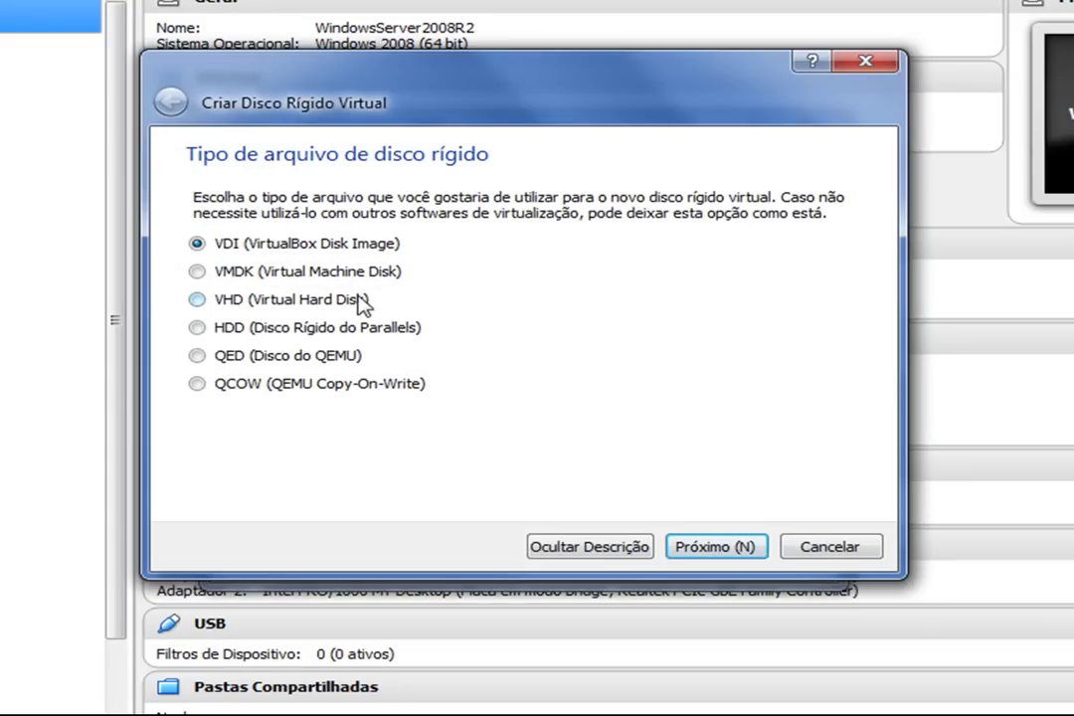
{"action": "left_click", "coordinate": [756, 549]}
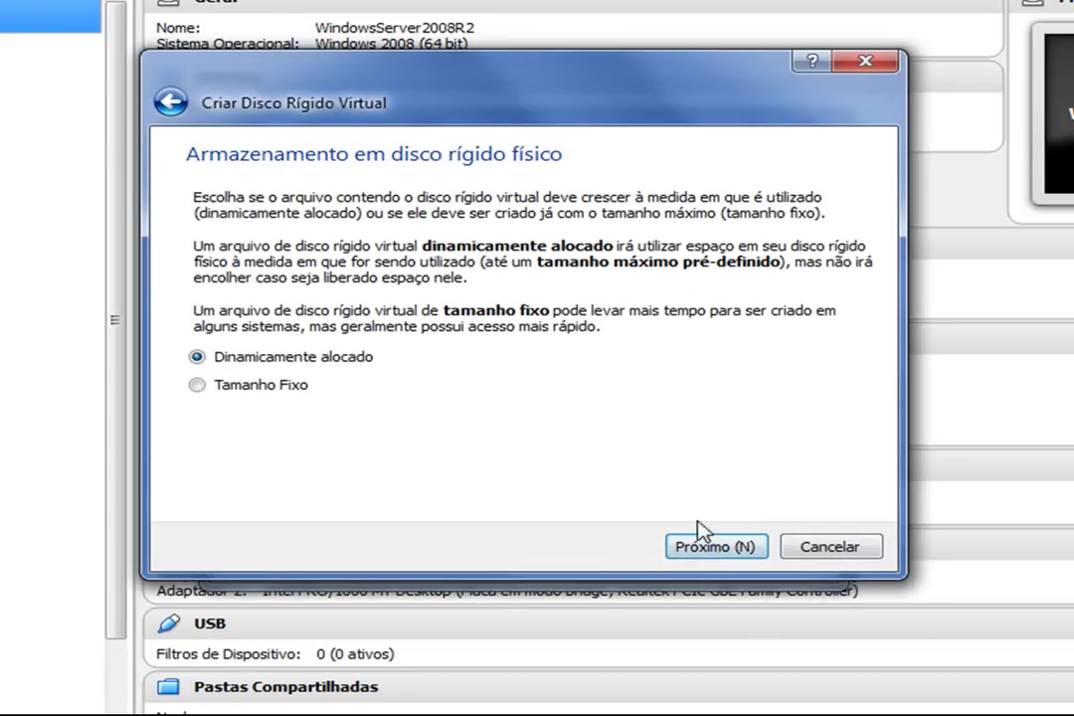
{"action": "left_click", "coordinate": [729, 547]}
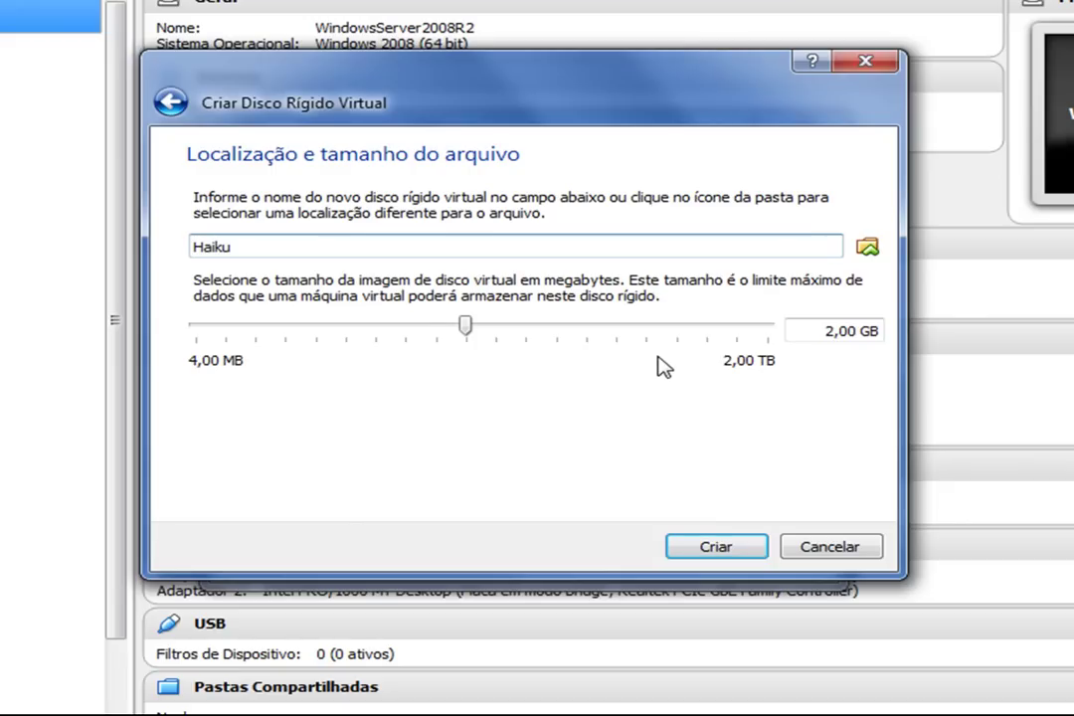
{"action": "left_click", "coordinate": [823, 331]}
{"action": "key", "text": "Delete"}
{"action": "type", "text": "10"}
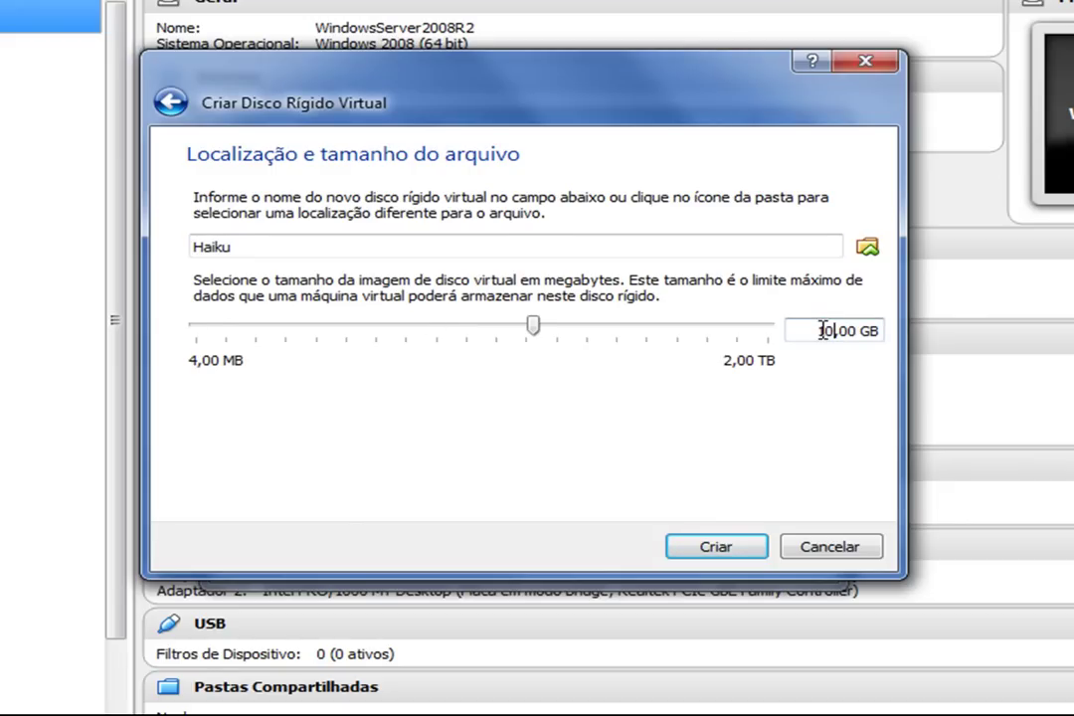
{"action": "left_click", "coordinate": [721, 552]}
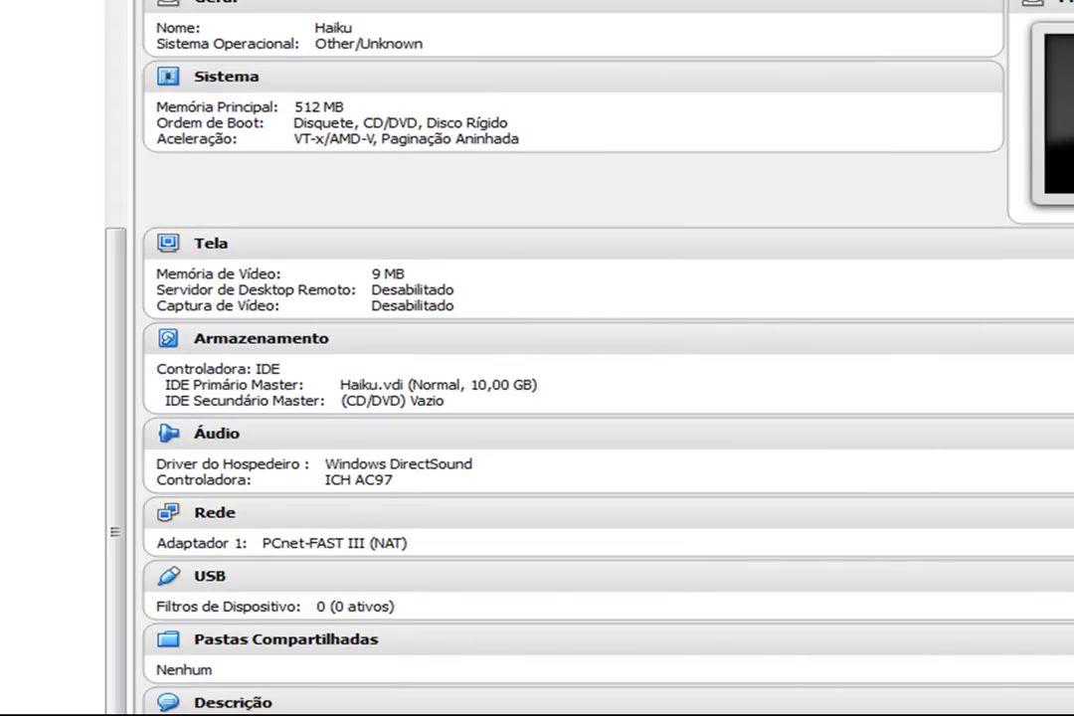
In the Haiku machine's system settings, disable floppy booting and move Disquete below Disco Rígido in the boot order
{"action": "key", "text": "ctrl+s"}
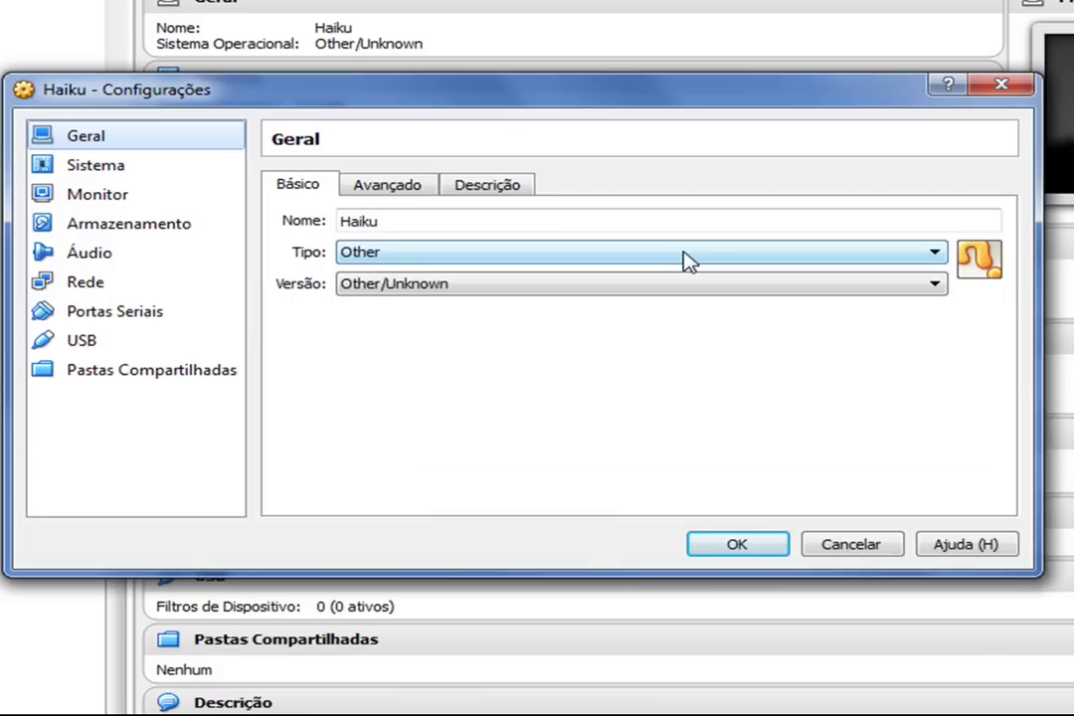
{"action": "left_click", "coordinate": [115, 166]}
{"action": "left_click", "coordinate": [512, 278]}
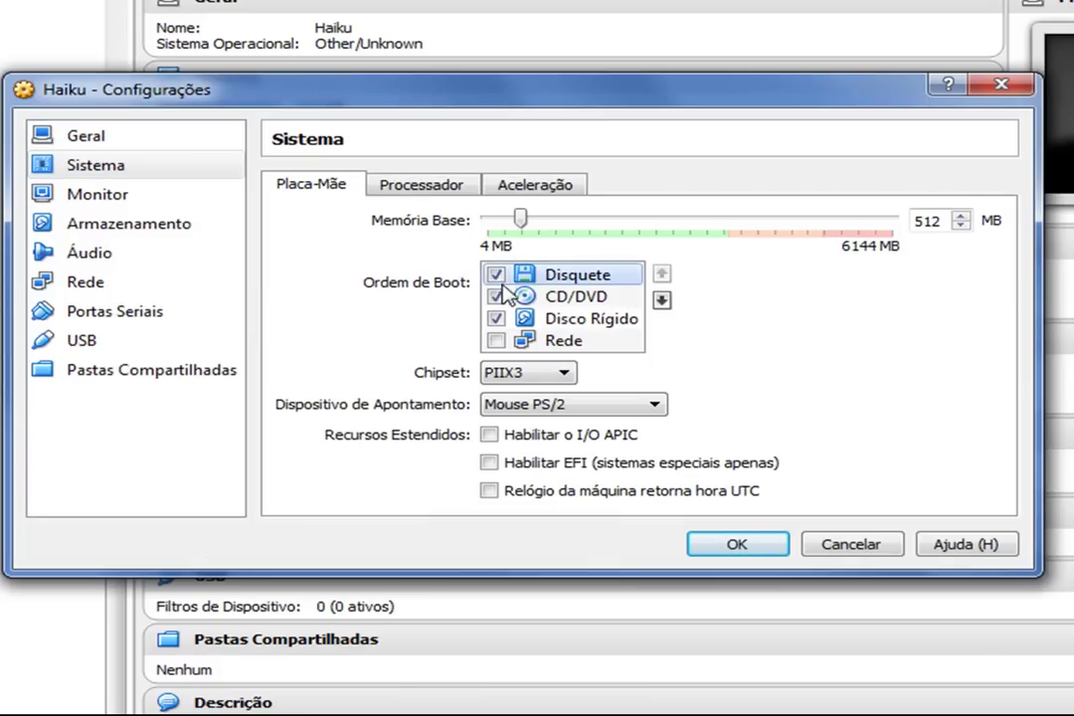
{"action": "key", "text": "space"}
{"action": "left_click", "coordinate": [662, 300]}
{"action": "left_click", "coordinate": [661, 301]}
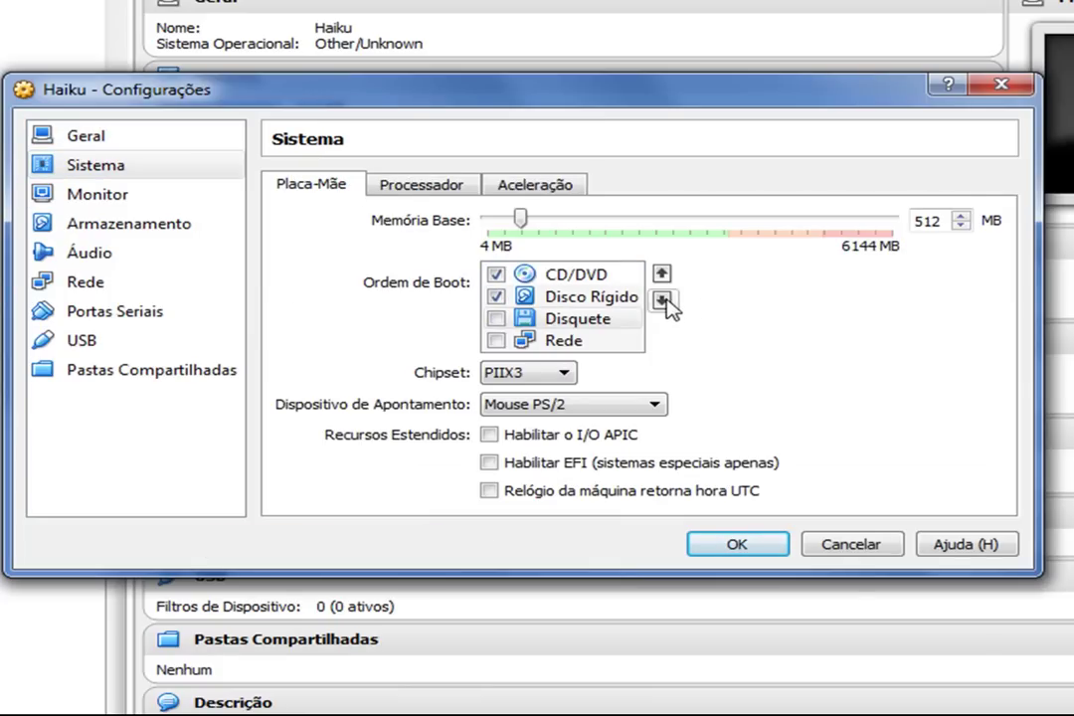
Set the Haiku machine's video memory to 32 MB
{"action": "left_click", "coordinate": [135, 196]}
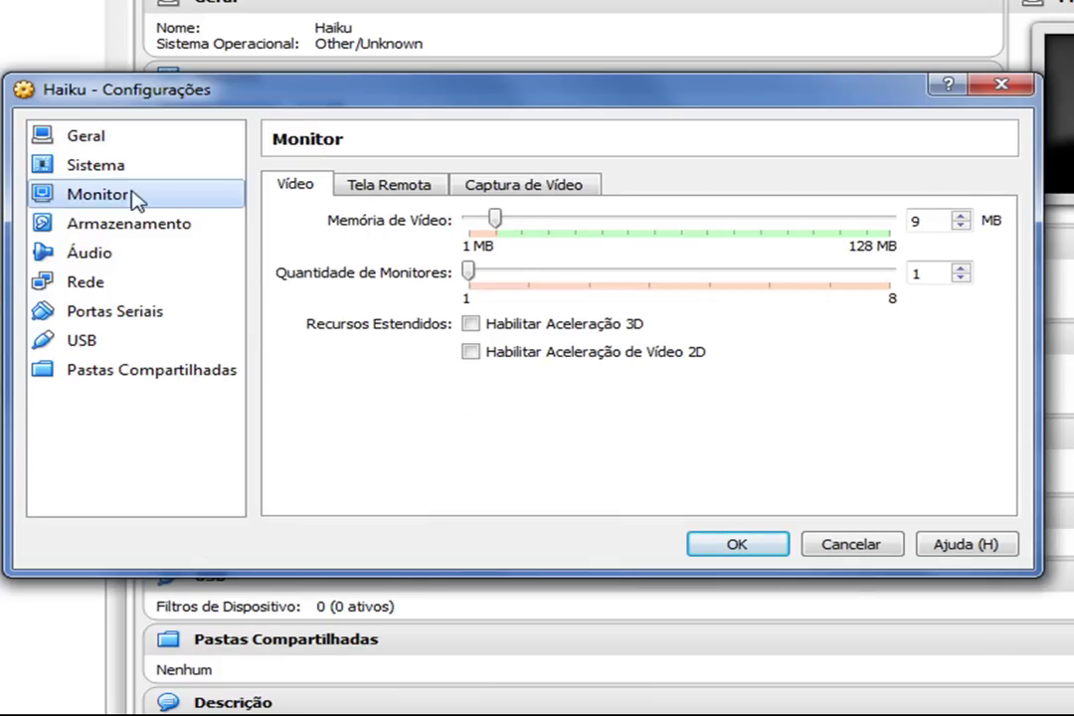
{"action": "double_click", "coordinate": [928, 221]}
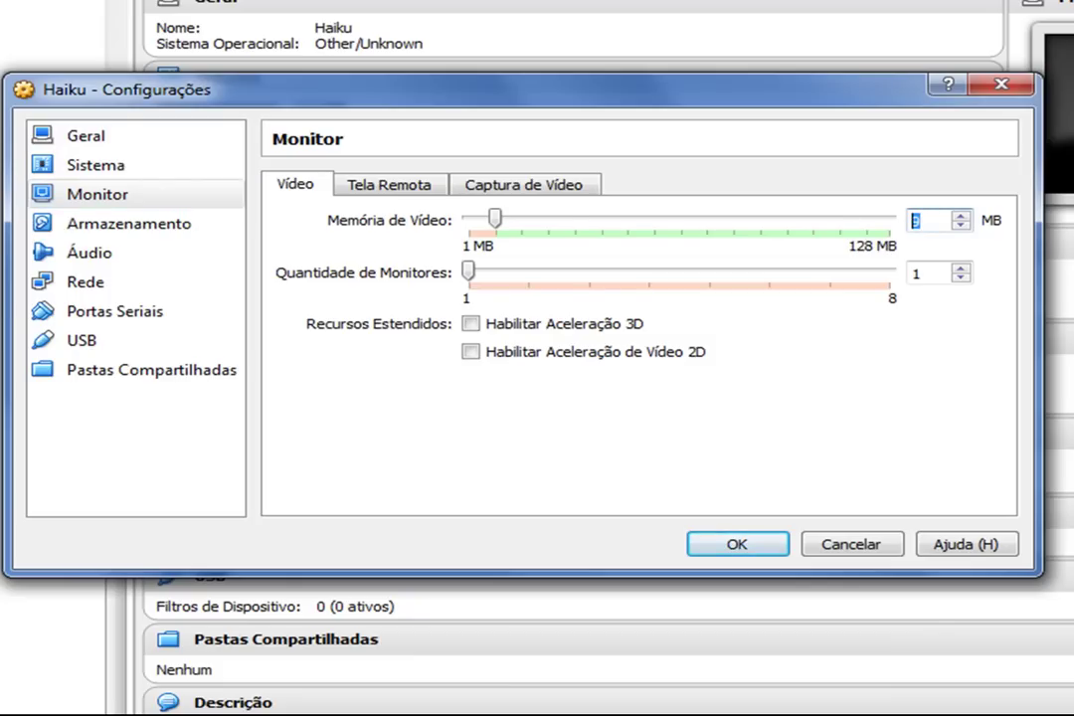
{"action": "type", "text": "32"}
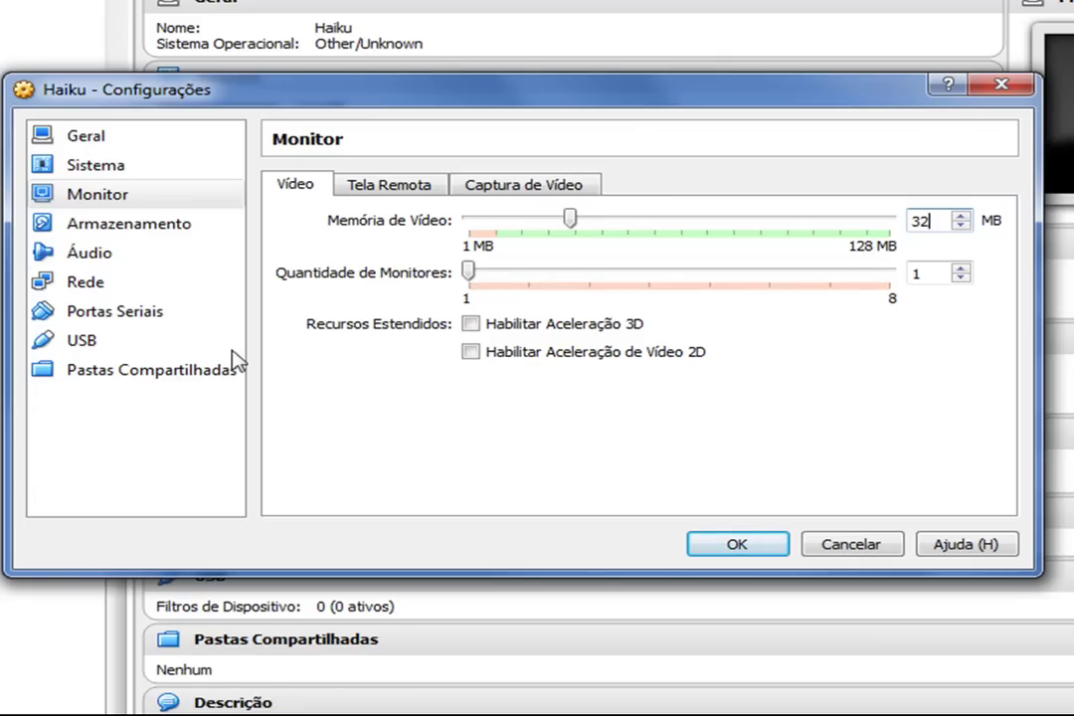
Load the haiku-r1alpha4.iso image from the softwares folder into the machine's empty CD/DVD drive
{"action": "left_click", "coordinate": [156, 226]}
{"action": "left_click", "coordinate": [328, 272]}
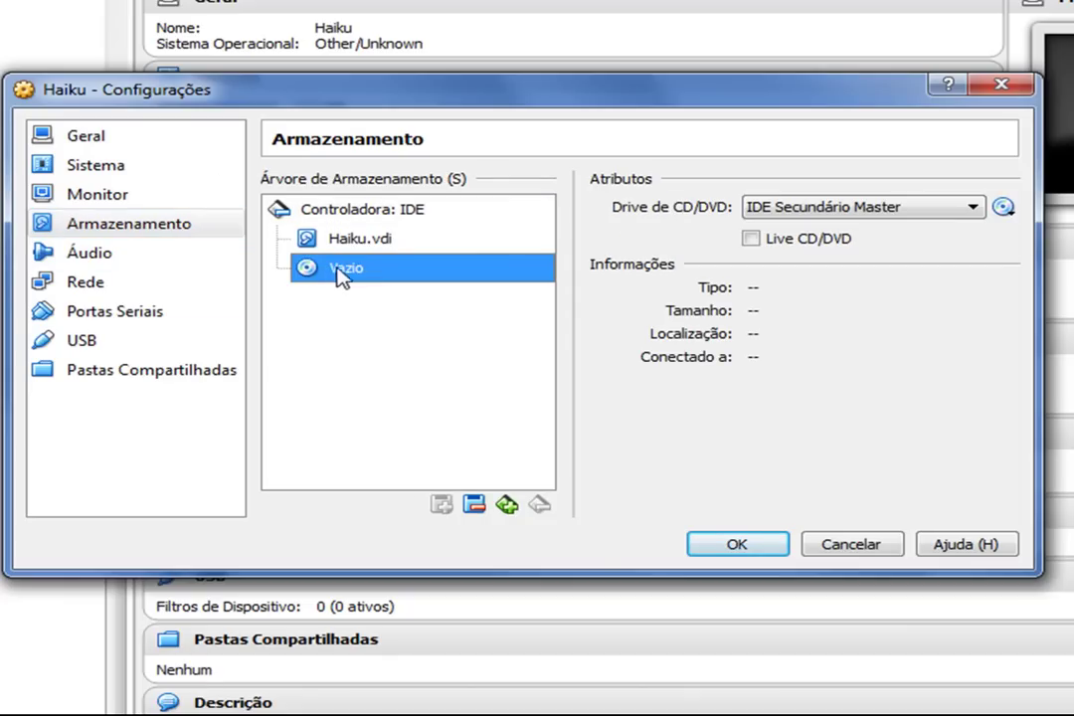
{"action": "left_click", "coordinate": [1004, 207]}
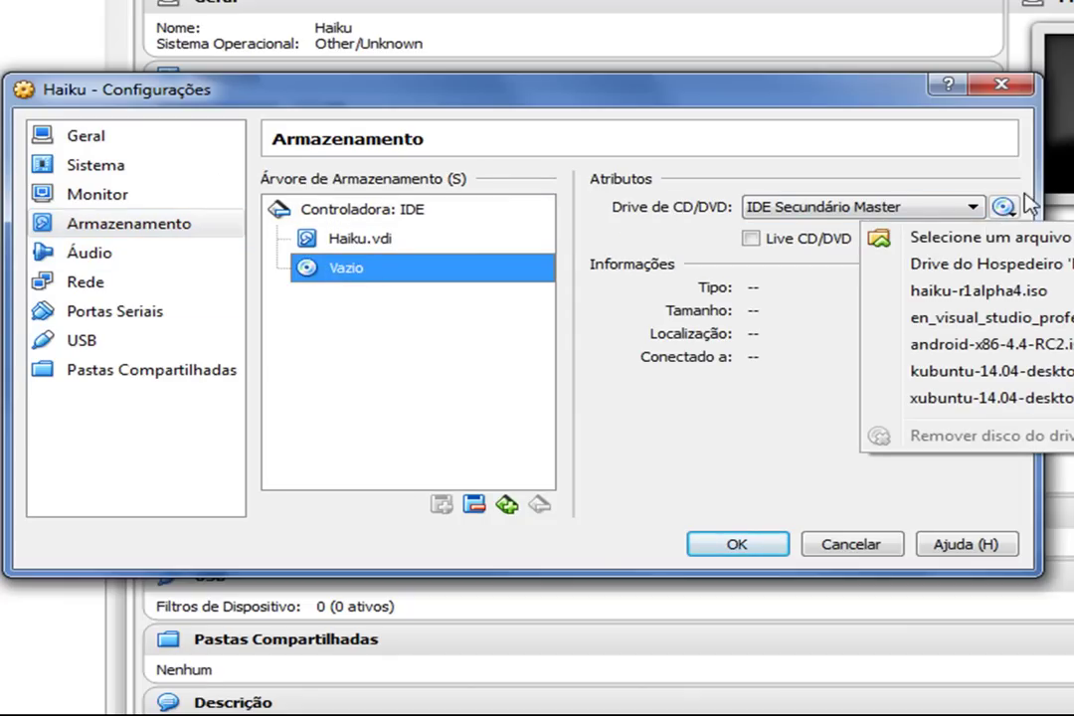
{"action": "left_click", "coordinate": [957, 239]}
{"action": "left_click", "coordinate": [455, 454]}
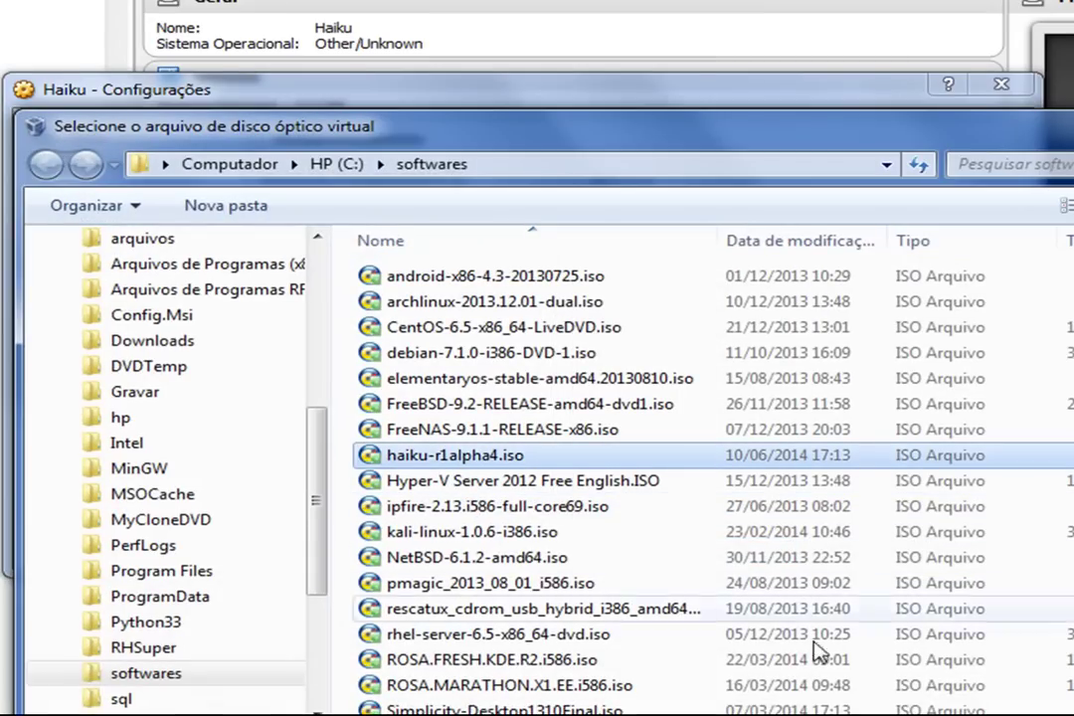
{"action": "key", "text": "Return"}
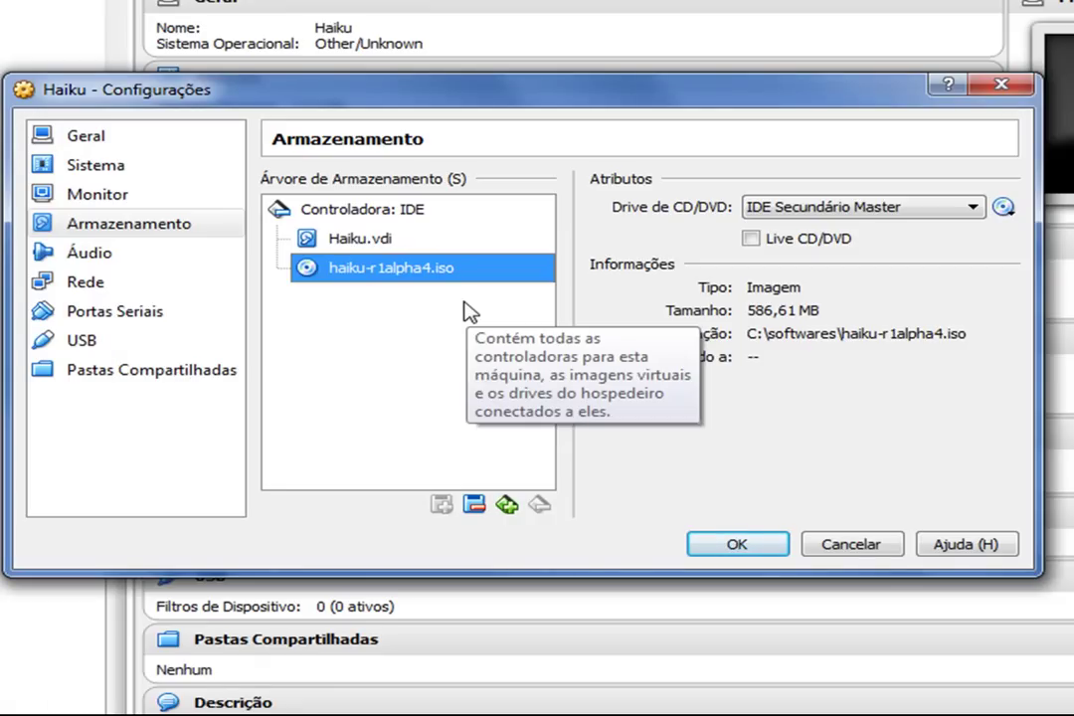
Connect network adapter 1 in bridged mode (Placa em modo Bridge) and save the machine's settings
{"action": "left_click", "coordinate": [89, 285]}
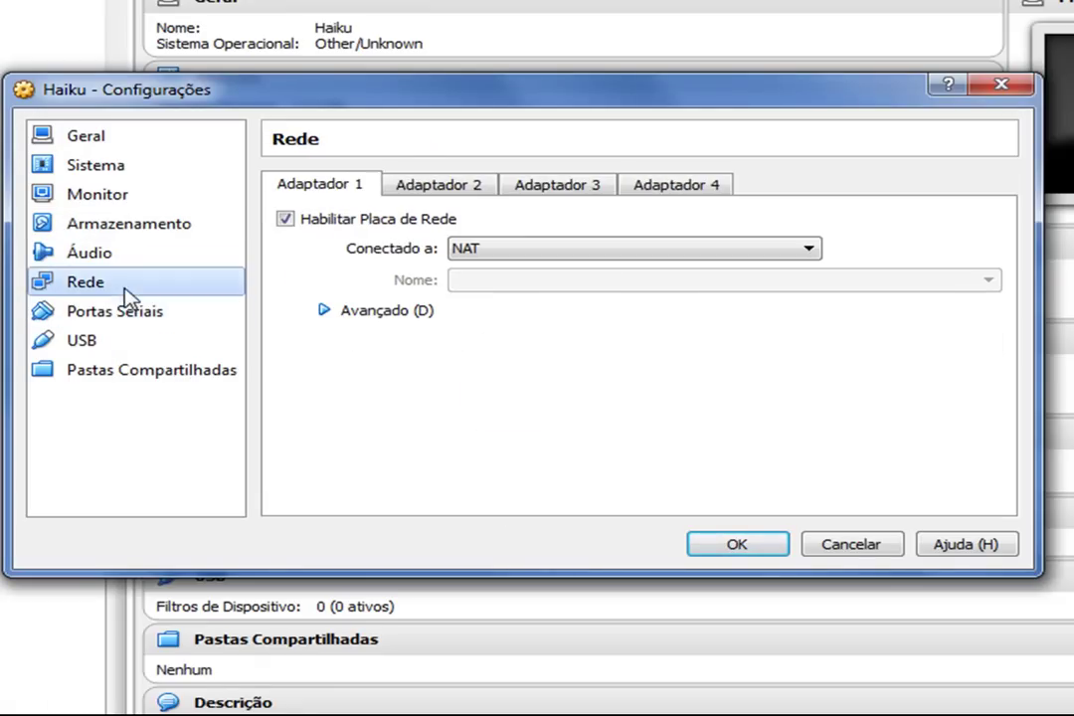
{"action": "left_click", "coordinate": [514, 248]}
{"action": "left_click", "coordinate": [557, 316]}
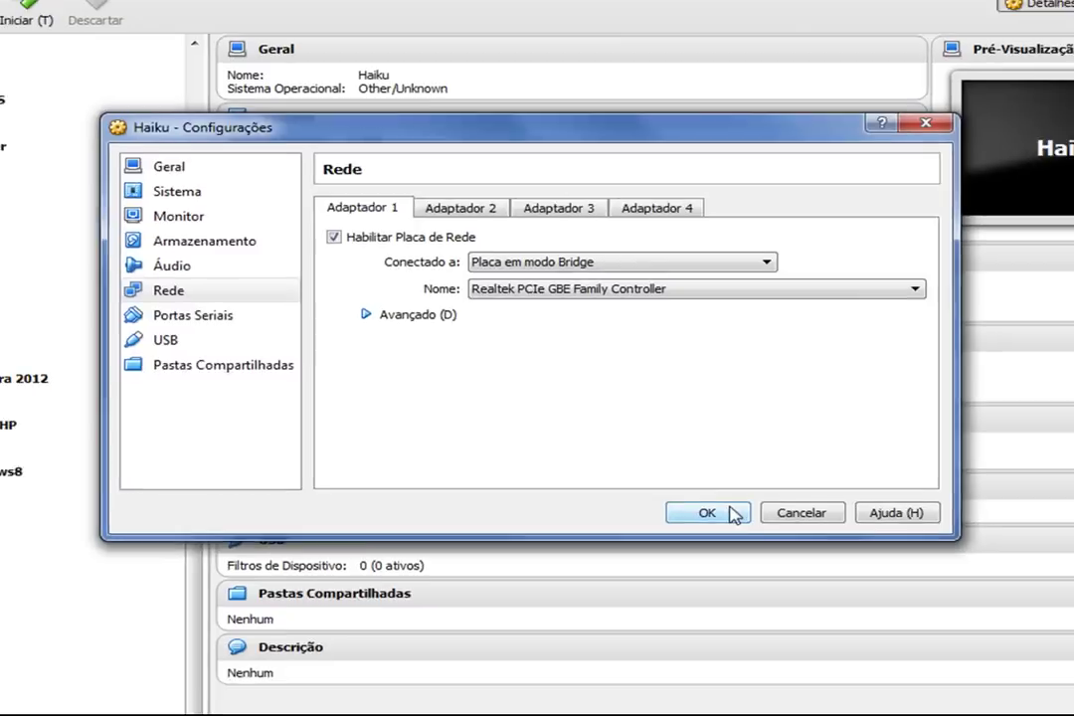
{"action": "left_click", "coordinate": [737, 544]}
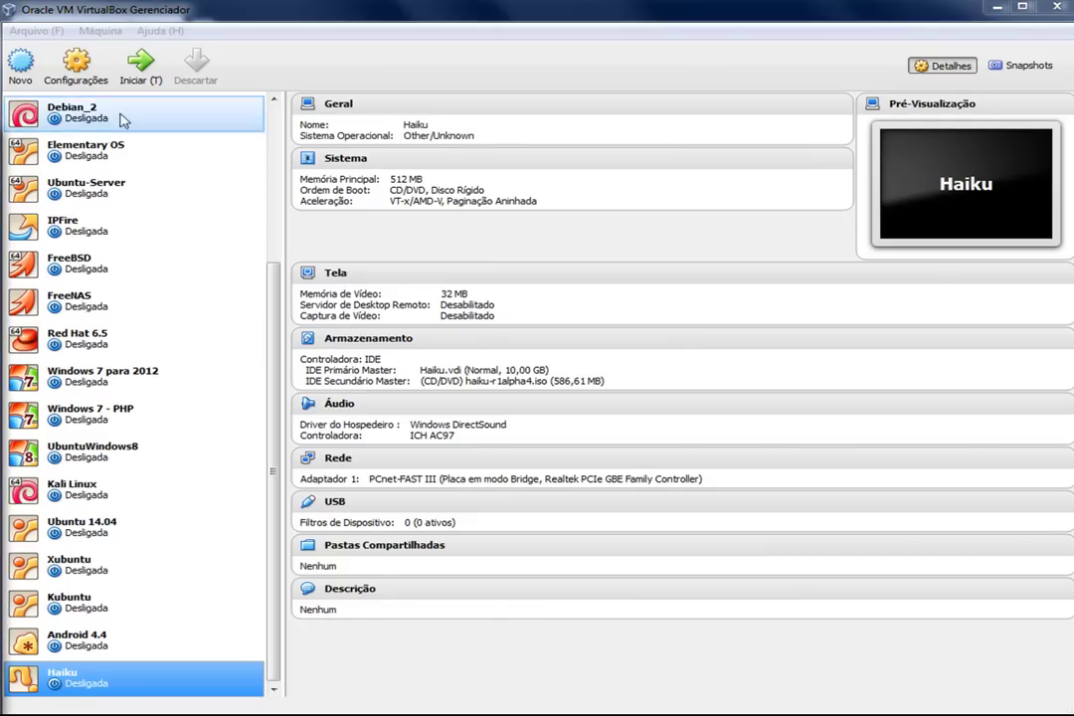
Start the Haiku virtual machine and choose Português (Brasil) as the language on its welcome screen
{"action": "left_click", "coordinate": [141, 67]}
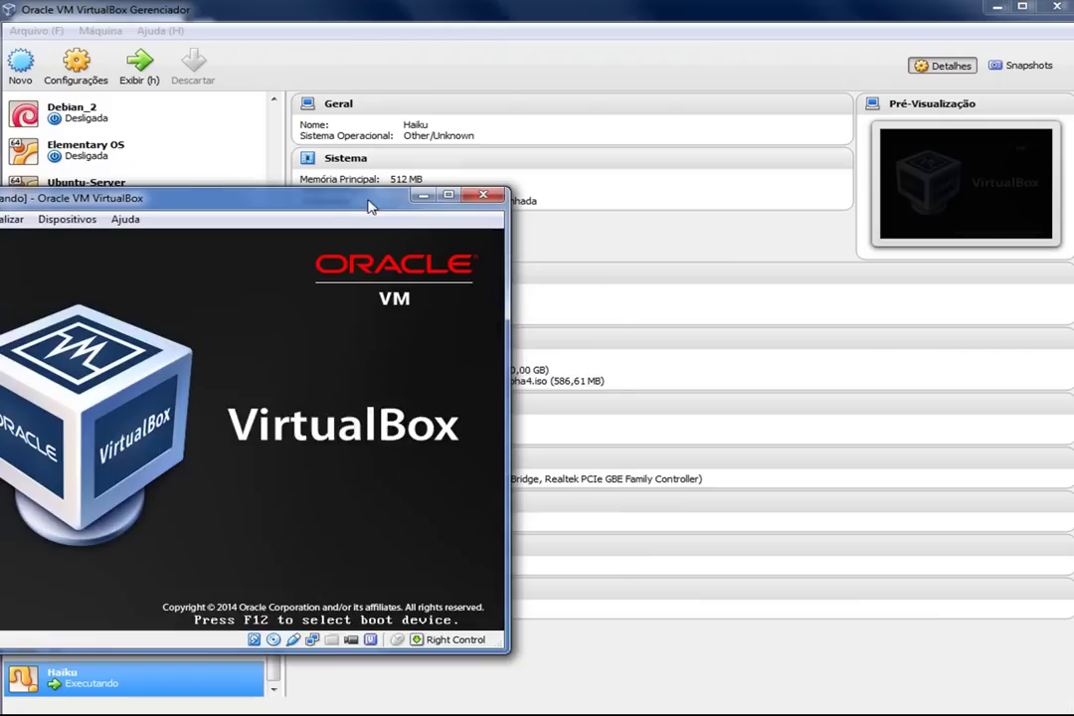
{"action": "left_click_drag", "start_coordinate": [355, 206], "coordinate": [702, 159]}
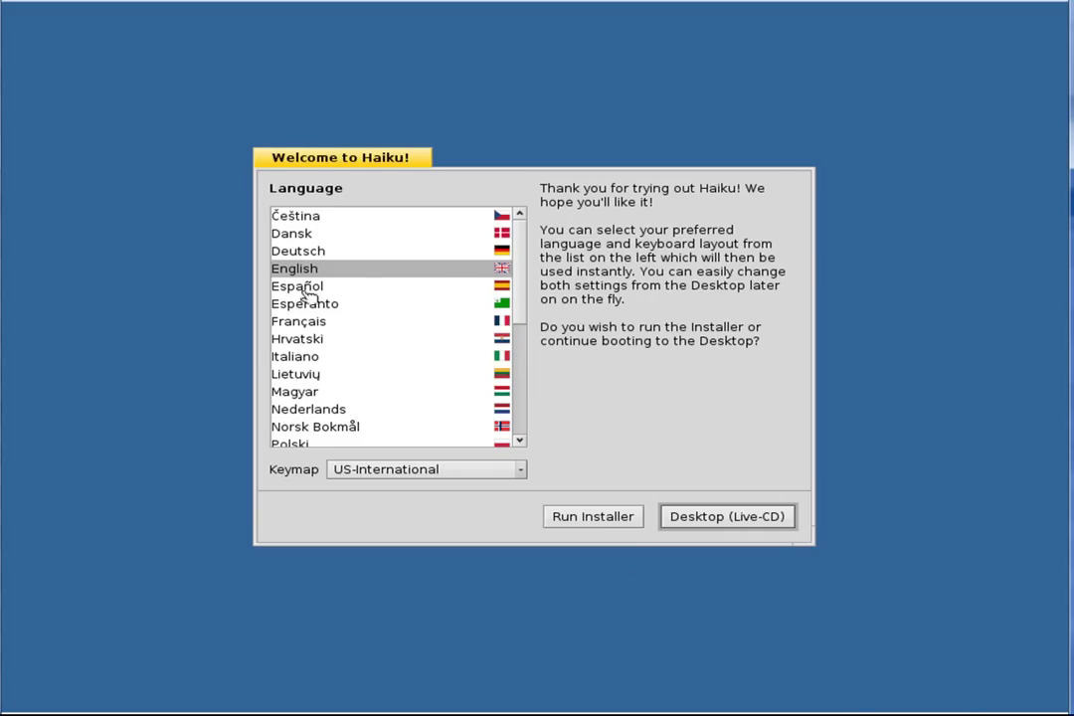
{"action": "scroll", "coordinate": [527, 289], "scroll_direction": "down", "scroll_amount": 5}
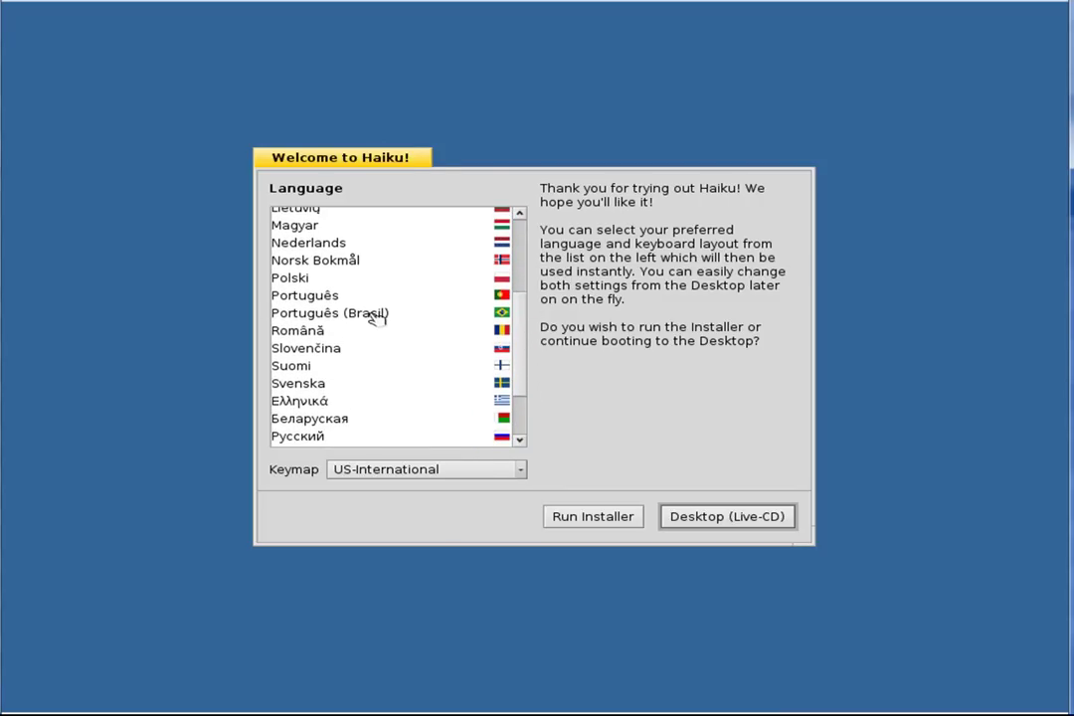
{"action": "left_click", "coordinate": [372, 314]}
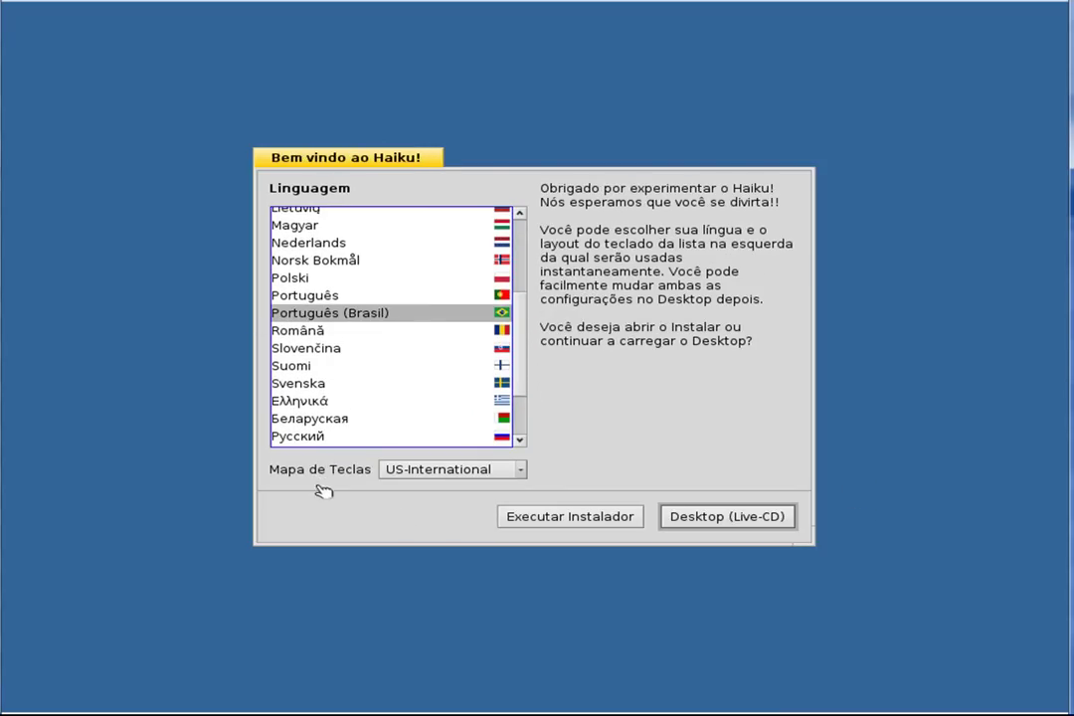
Set the keymap to Brazilian (ABNT2) and launch the Haiku installer
{"action": "left_click", "coordinate": [521, 472]}
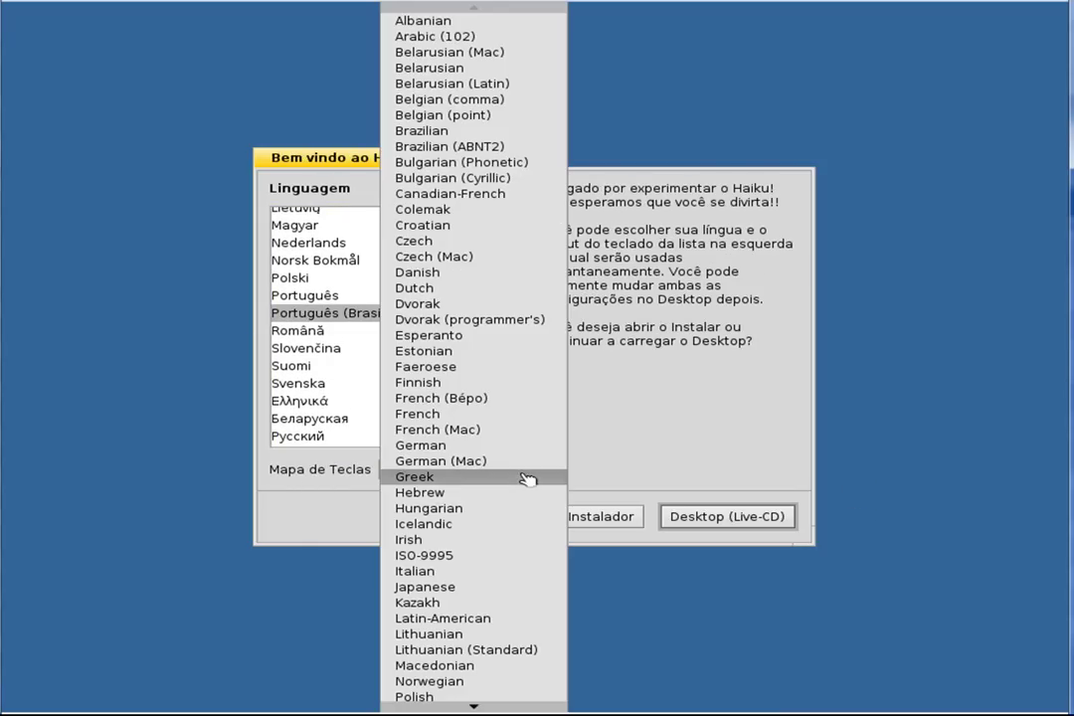
{"action": "left_click", "coordinate": [521, 149]}
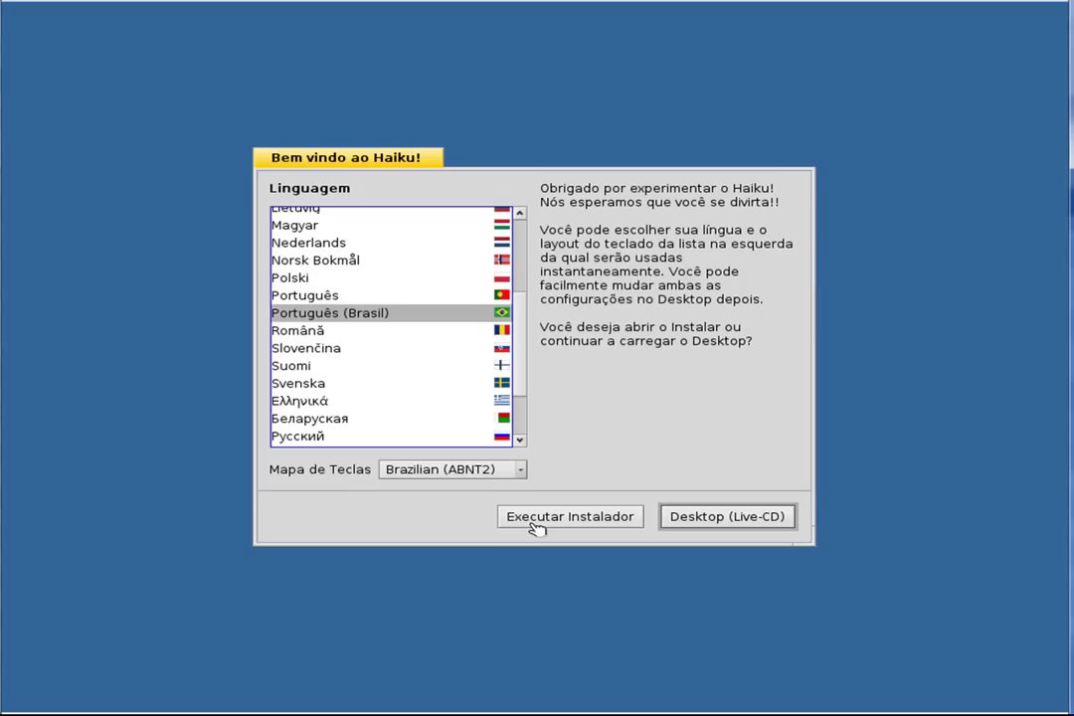
{"action": "left_click", "coordinate": [588, 519]}
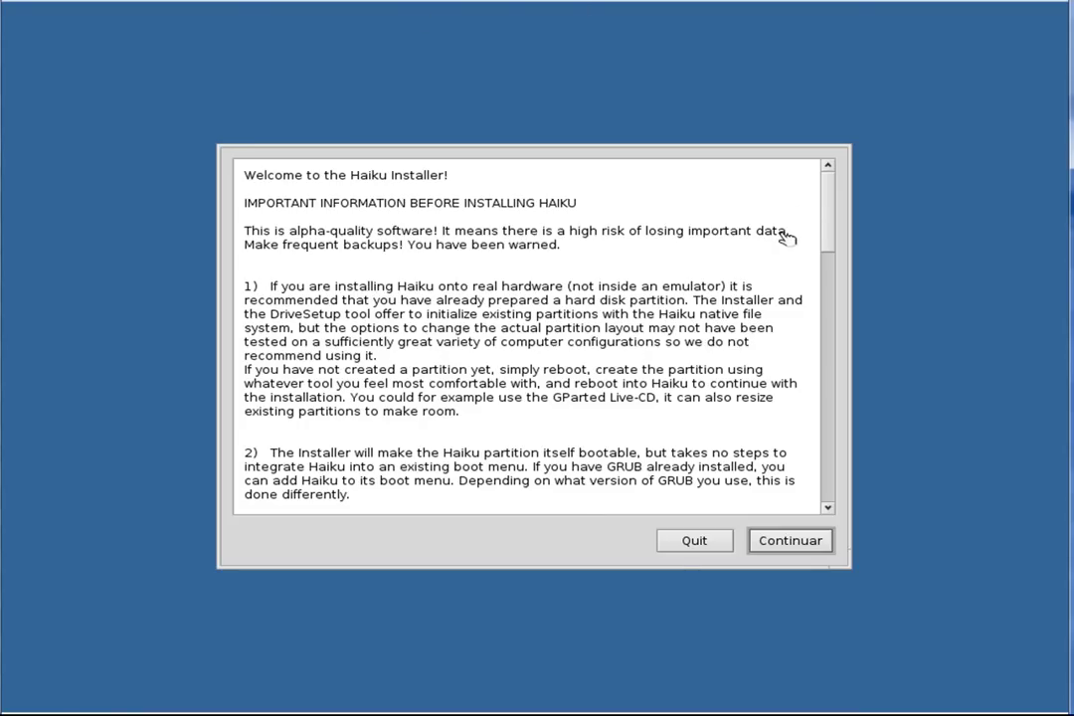
Proceed past the installer's introduction and the missing-partition notice, and open the partition setup tool
{"action": "left_click_drag", "start_coordinate": [825, 234], "coordinate": [832, 197]}
{"action": "left_click", "coordinate": [790, 541]}
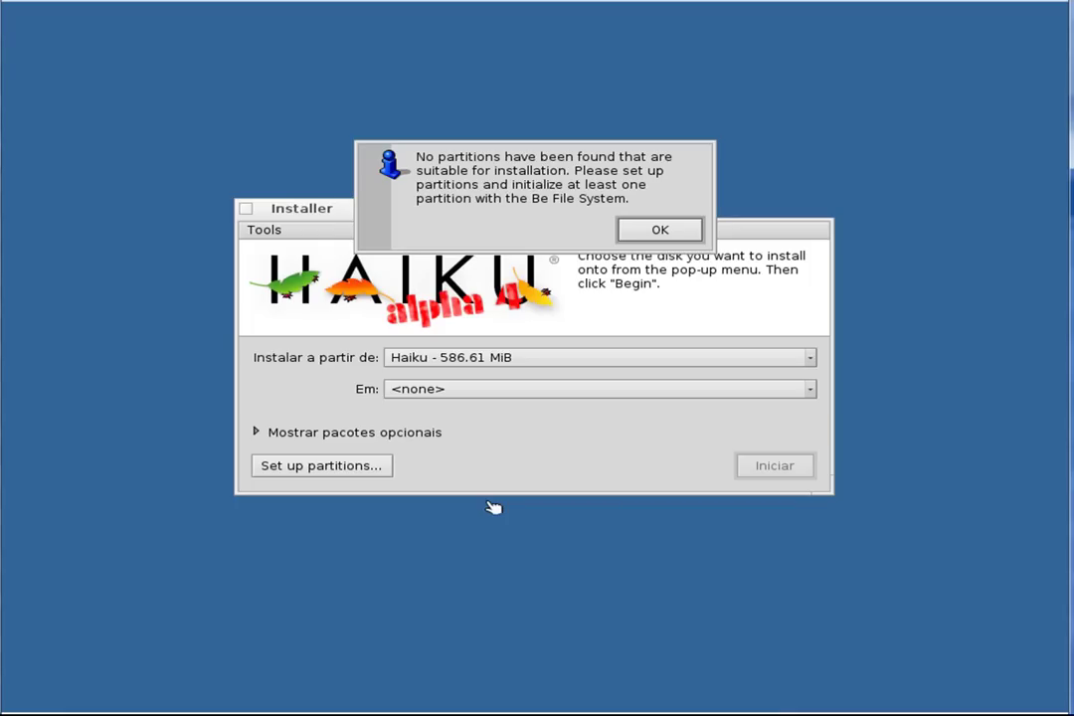
{"action": "left_click", "coordinate": [660, 231]}
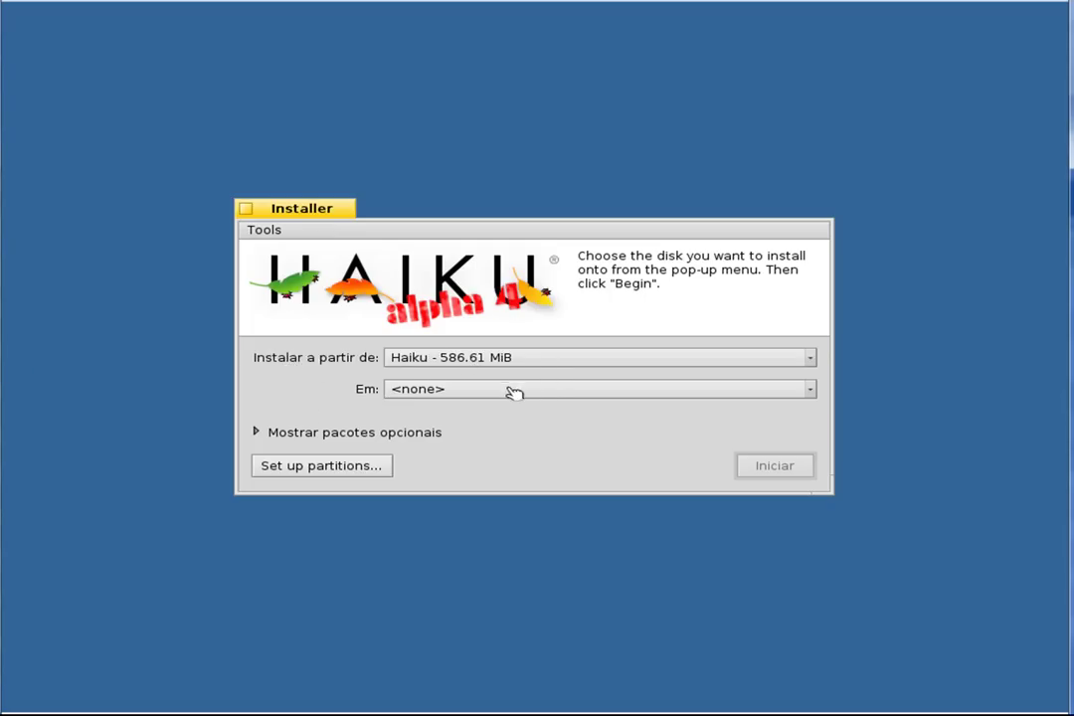
{"action": "left_click", "coordinate": [812, 392]}
{"action": "left_click", "coordinate": [814, 395]}
{"action": "left_click", "coordinate": [343, 475]}
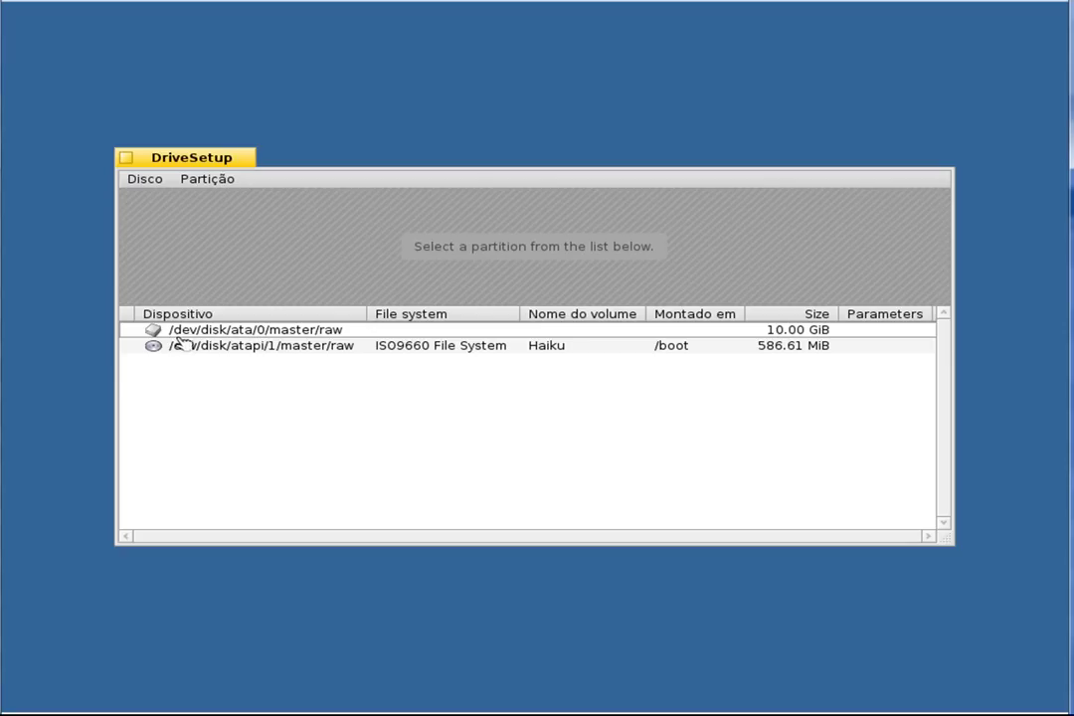
Initialize the 10 GiB disk /dev/disk/ata/0/master/raw with an Intel Partition Map and apply the changes
{"action": "left_click", "coordinate": [321, 335]}
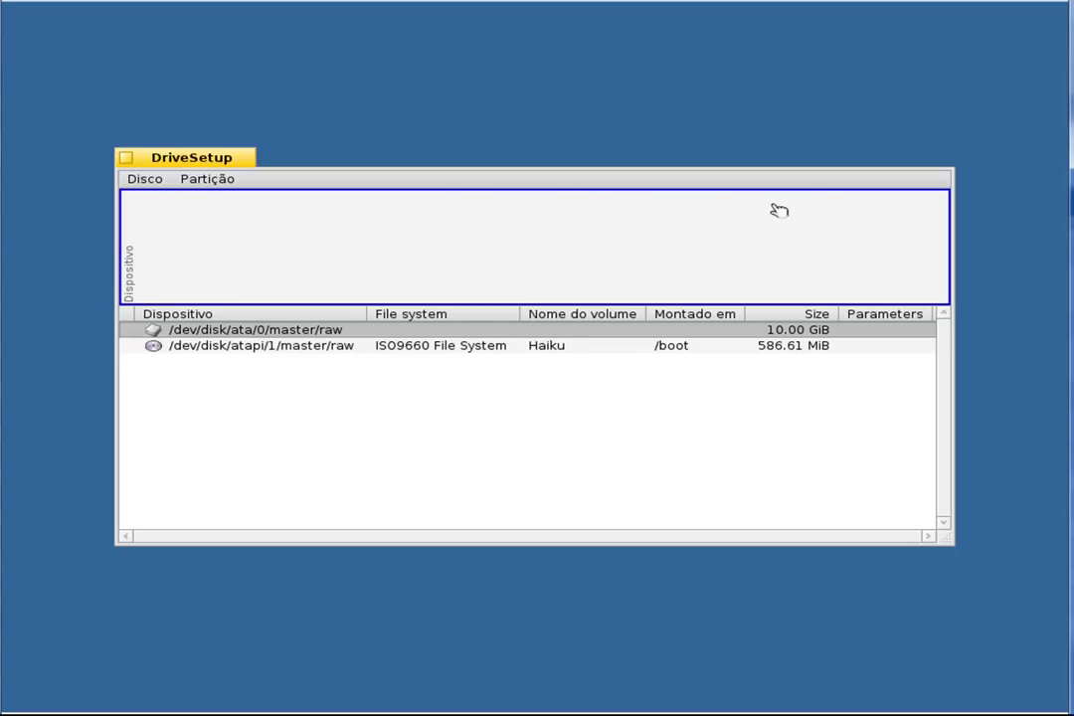
{"action": "left_click", "coordinate": [151, 181]}
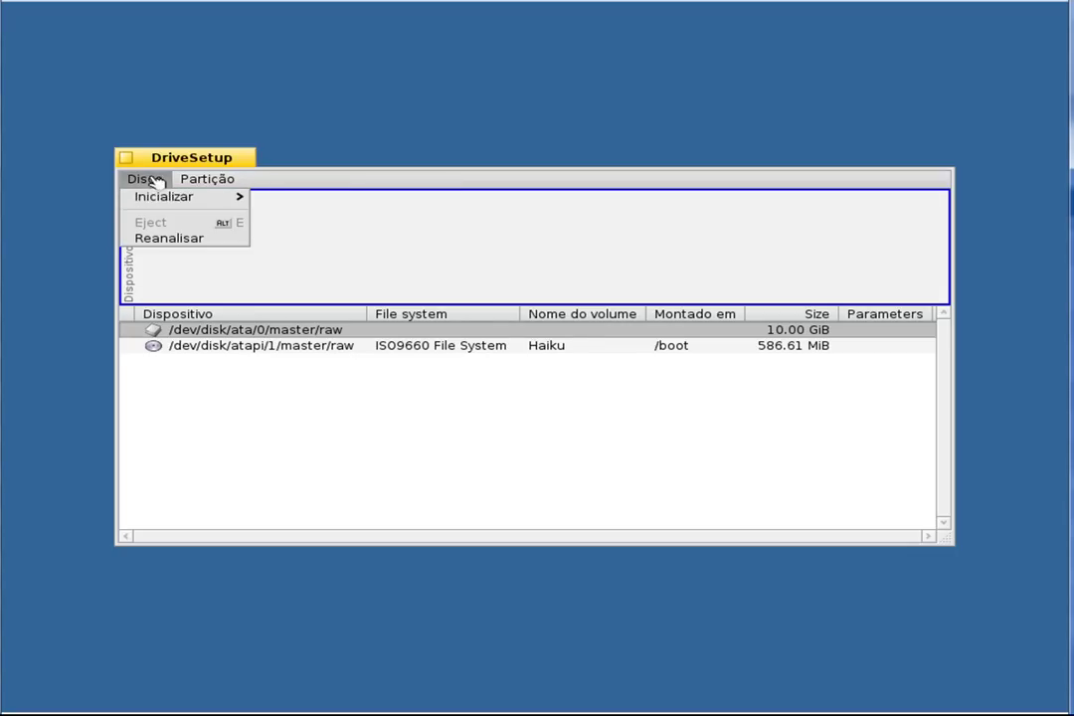
{"action": "mouse_move", "coordinate": [169, 198]}
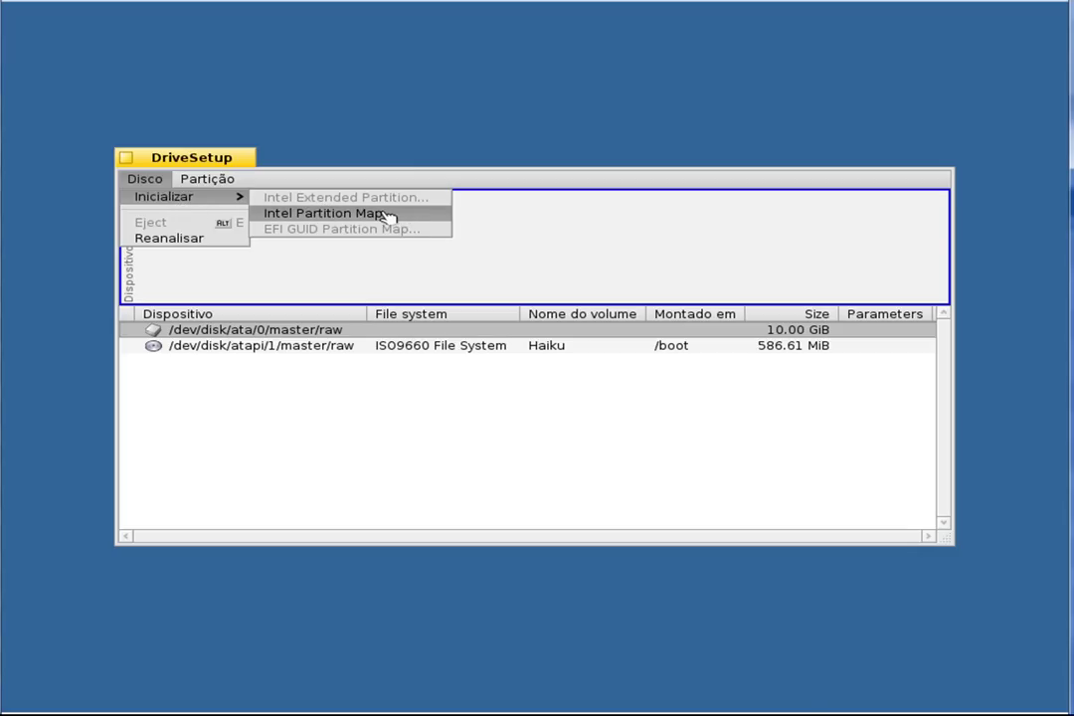
{"action": "left_click", "coordinate": [342, 214]}
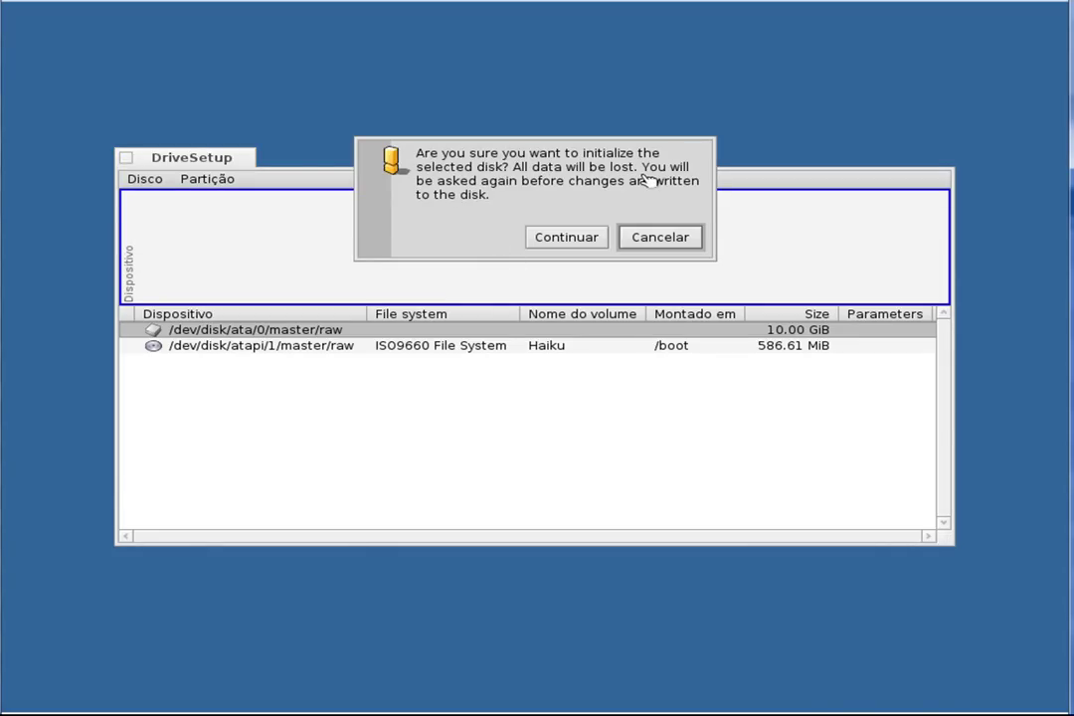
{"action": "left_click", "coordinate": [581, 239]}
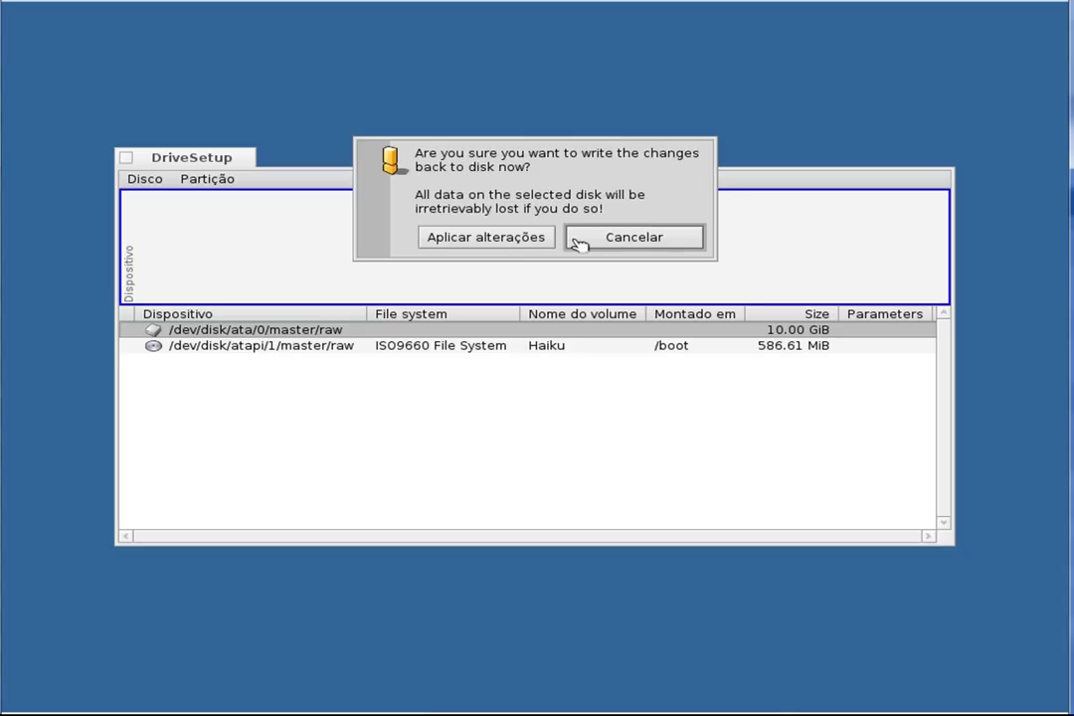
{"action": "left_click", "coordinate": [486, 238]}
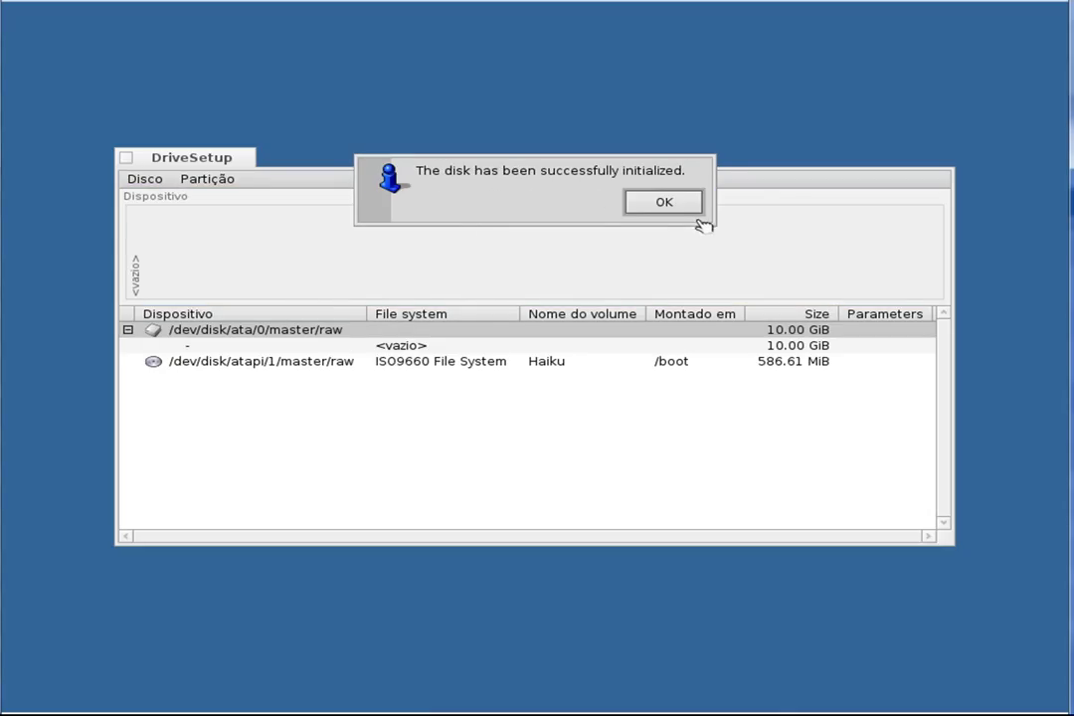
{"action": "left_click", "coordinate": [672, 204]}
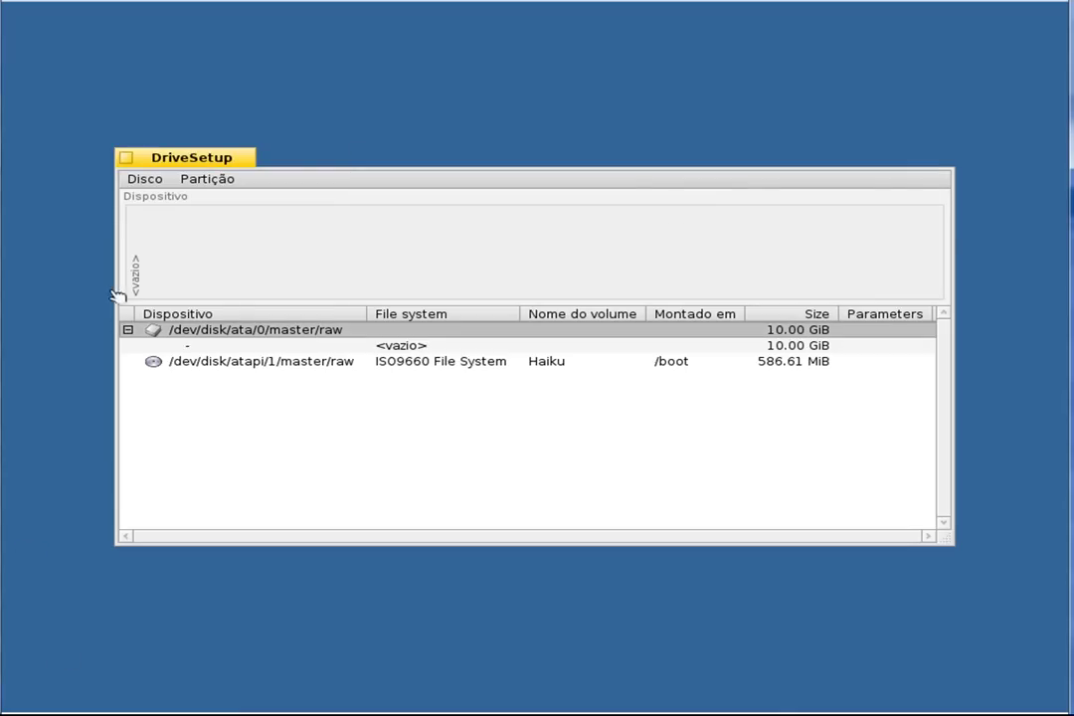
Format the 10 GiB disk with the Be File System as Haiku, keeping the 2048 block size and query support, and close DriveSetup
{"action": "left_click", "coordinate": [215, 184]}
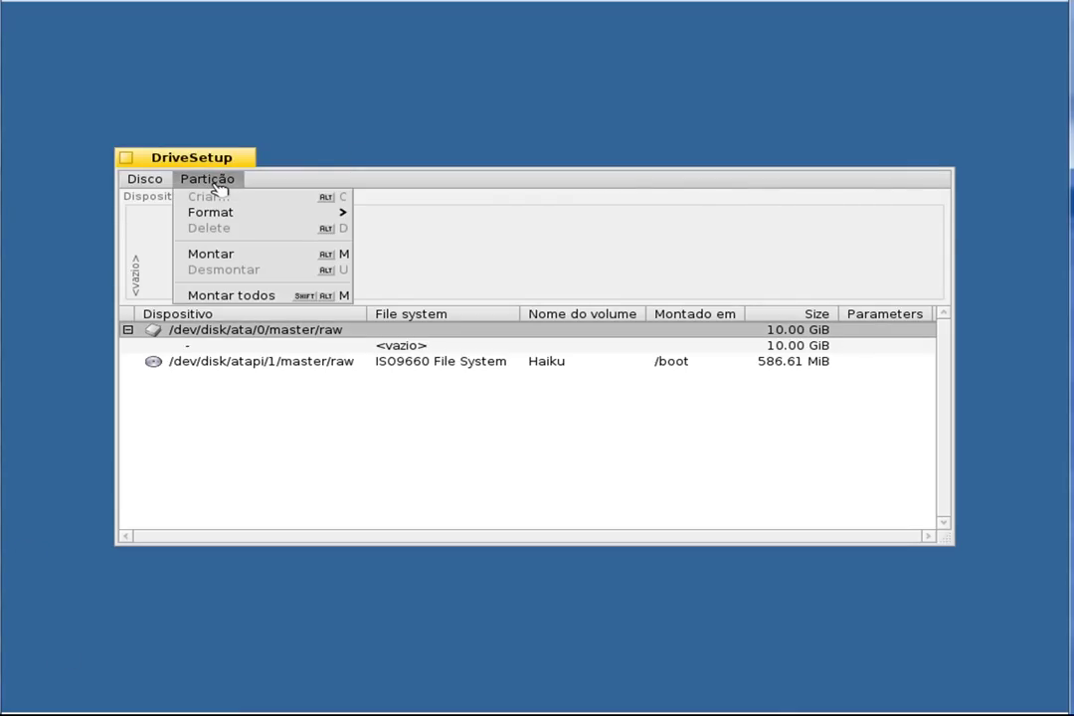
{"action": "mouse_move", "coordinate": [231, 218]}
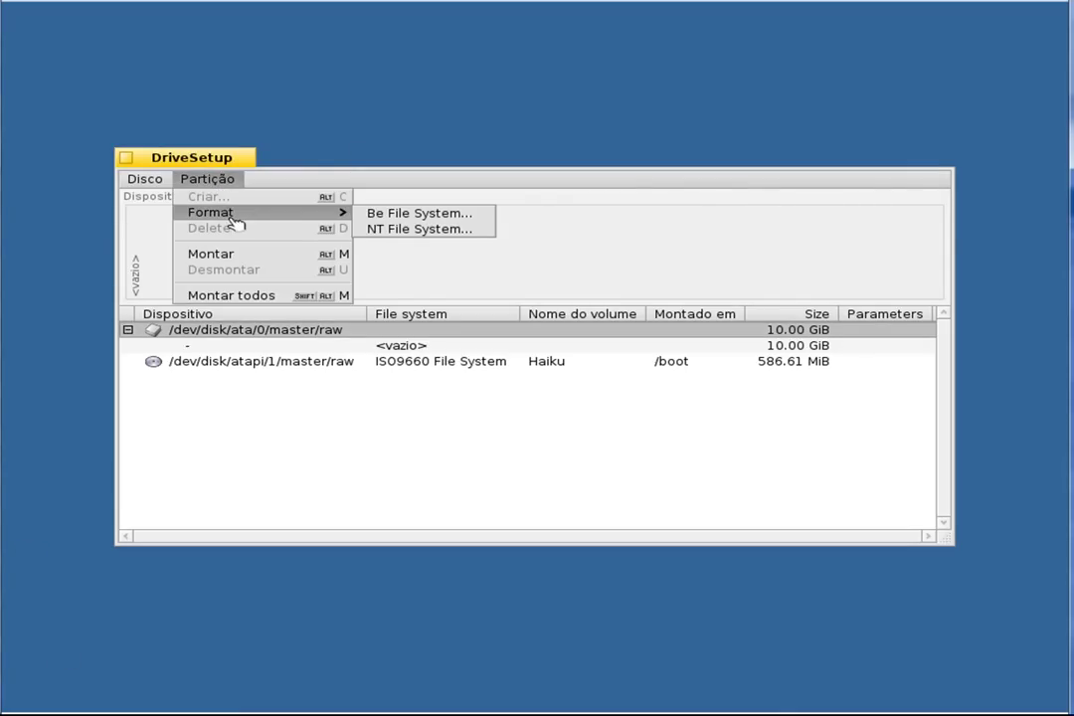
{"action": "left_click", "coordinate": [421, 214]}
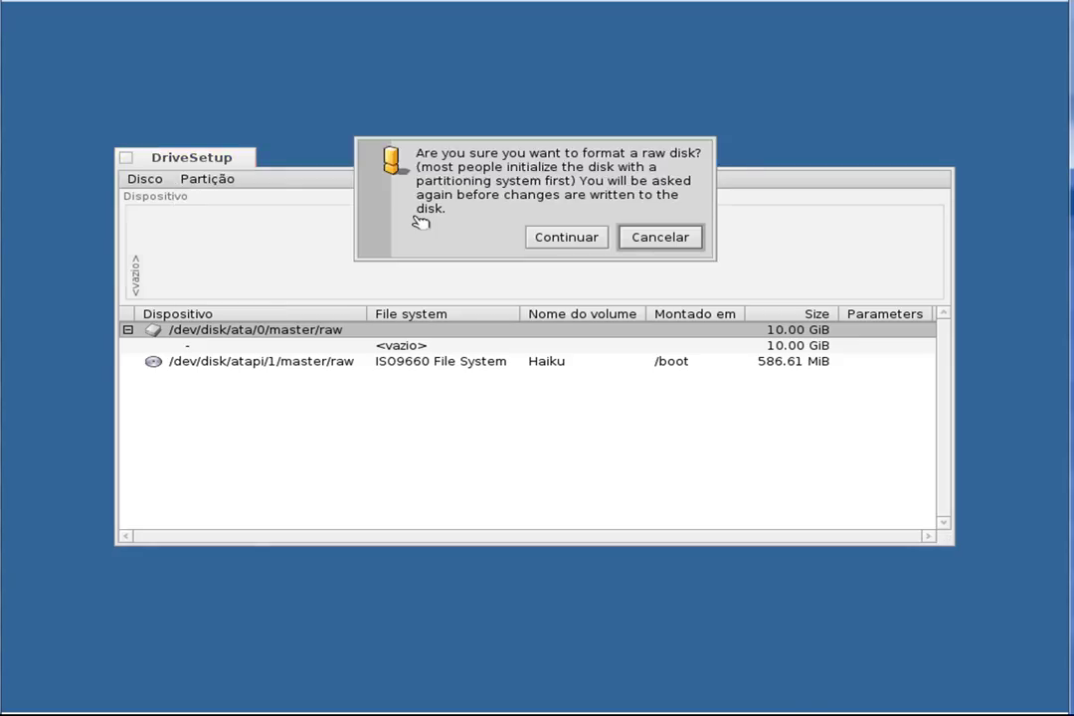
{"action": "left_click", "coordinate": [573, 240]}
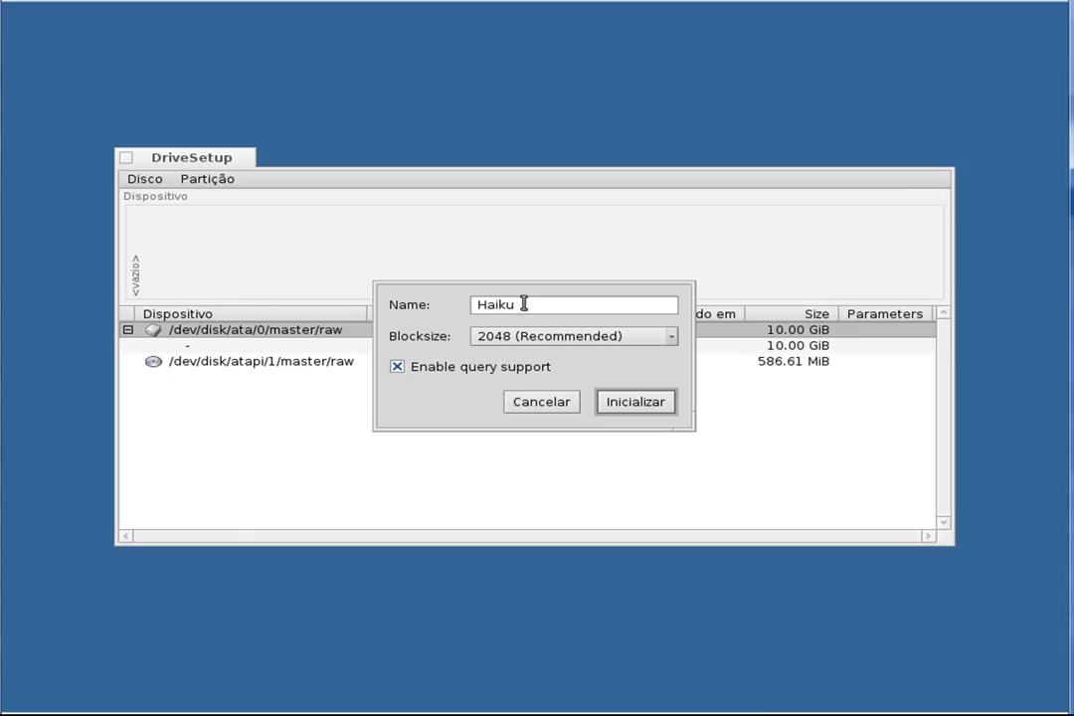
{"action": "left_click", "coordinate": [646, 408]}
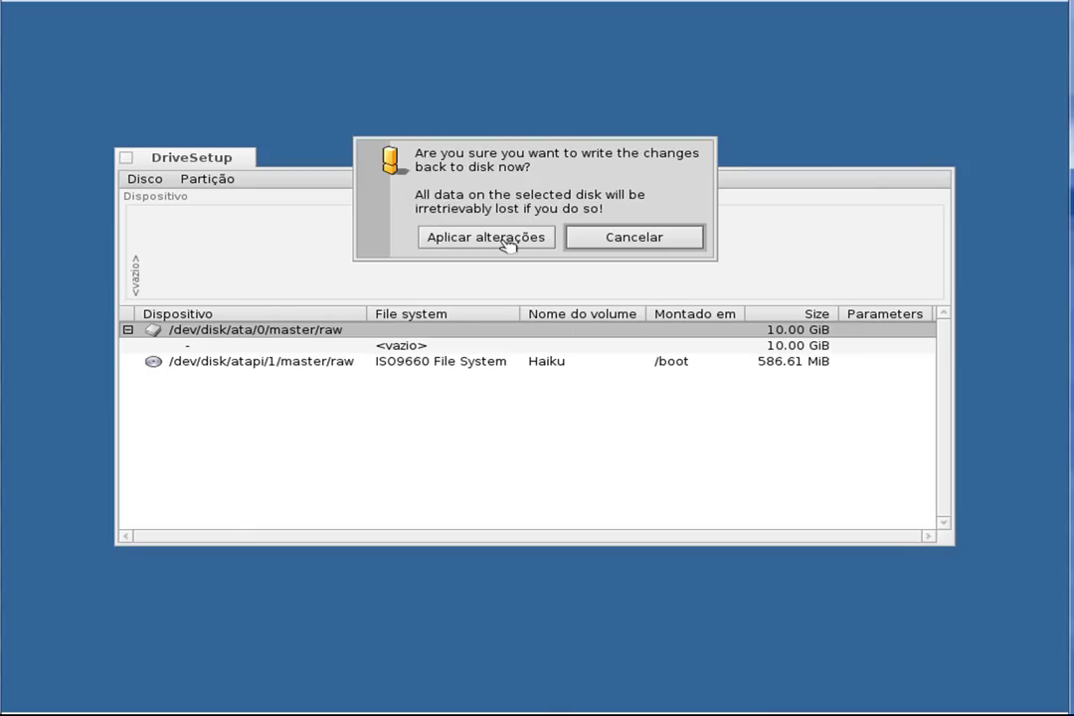
{"action": "left_click", "coordinate": [508, 243]}
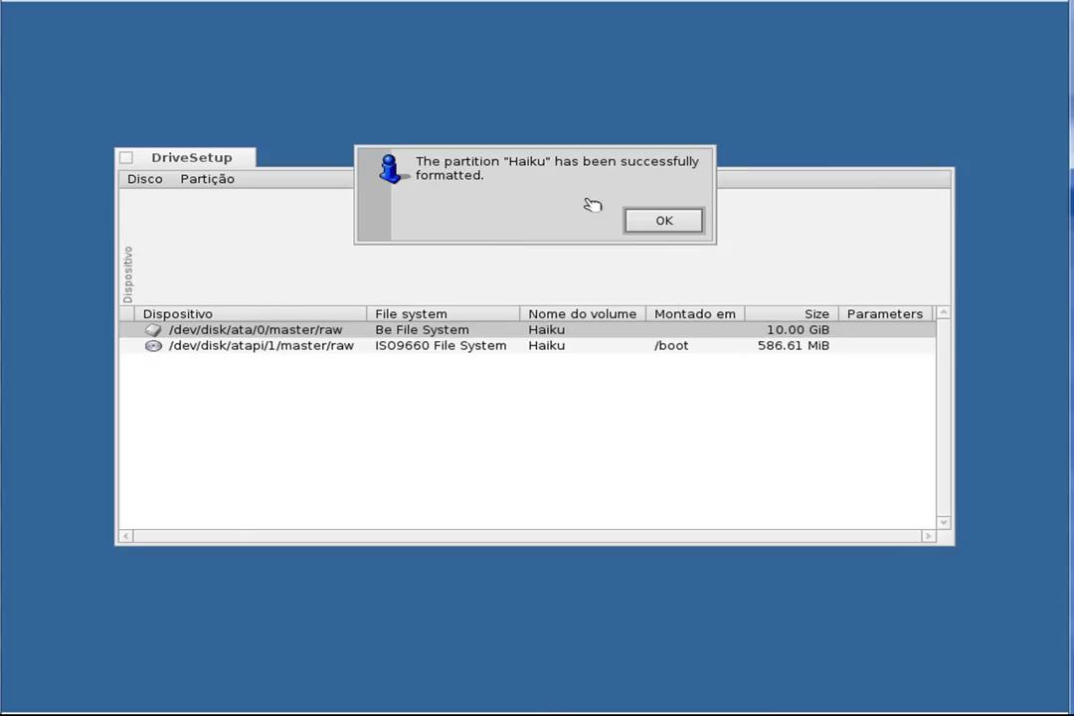
{"action": "left_click", "coordinate": [665, 227]}
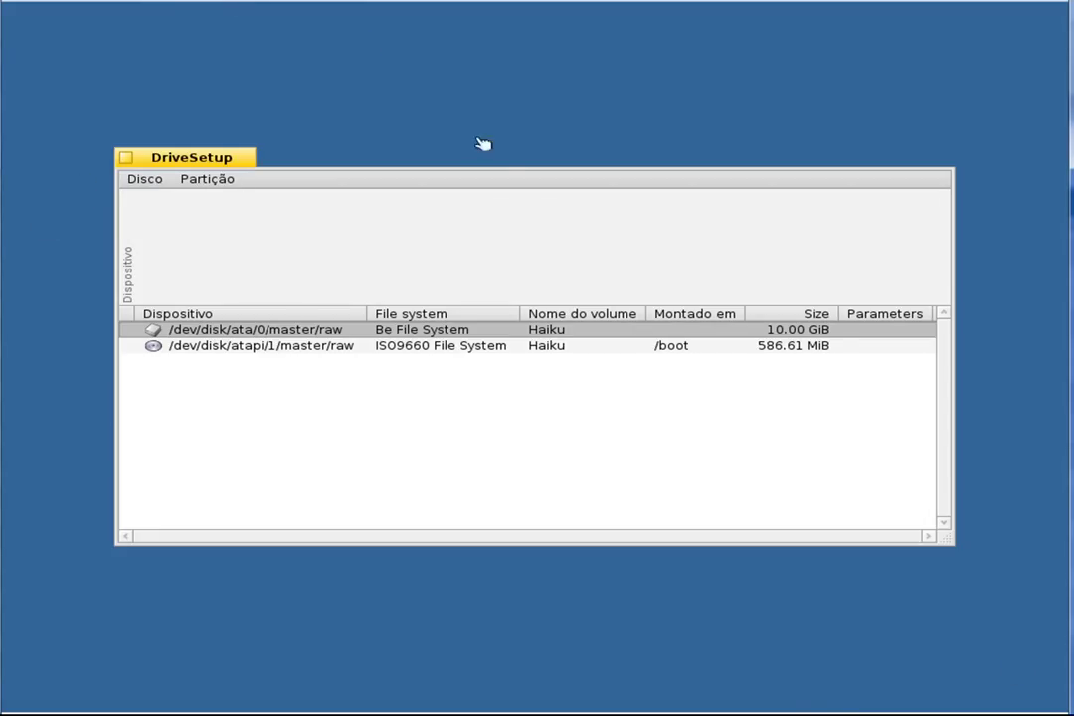
{"action": "left_click", "coordinate": [127, 157]}
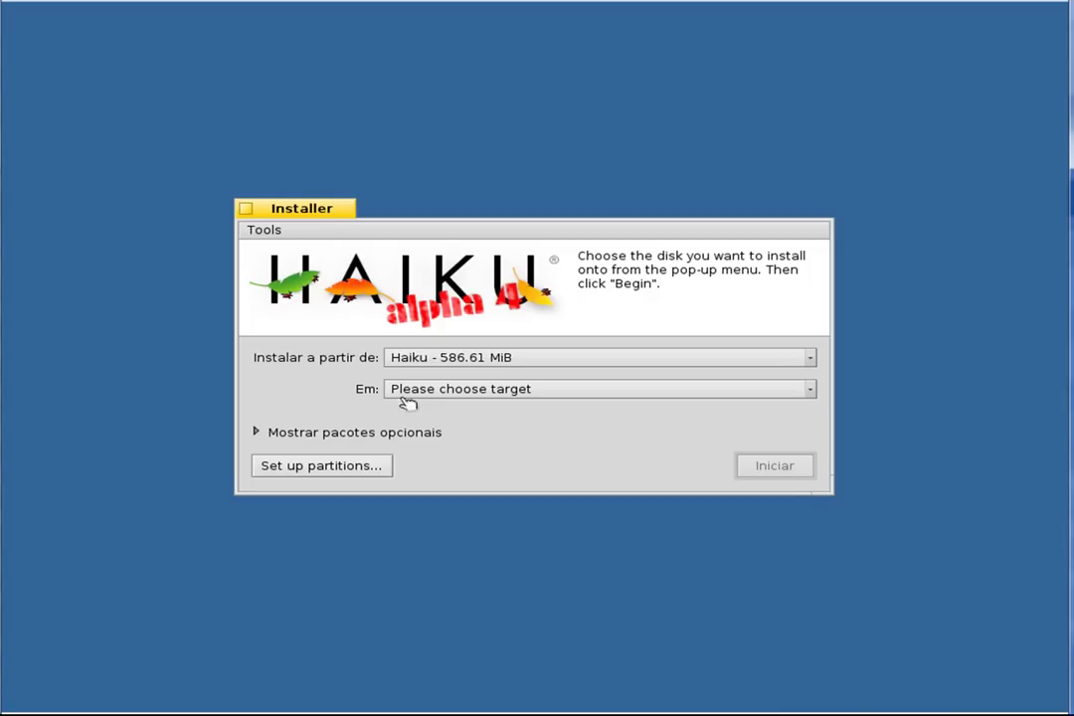
Install Haiku onto the target volume Haiku - 10.00 GiB and restart the machine
{"action": "left_click", "coordinate": [814, 396]}
{"action": "left_click", "coordinate": [736, 395]}
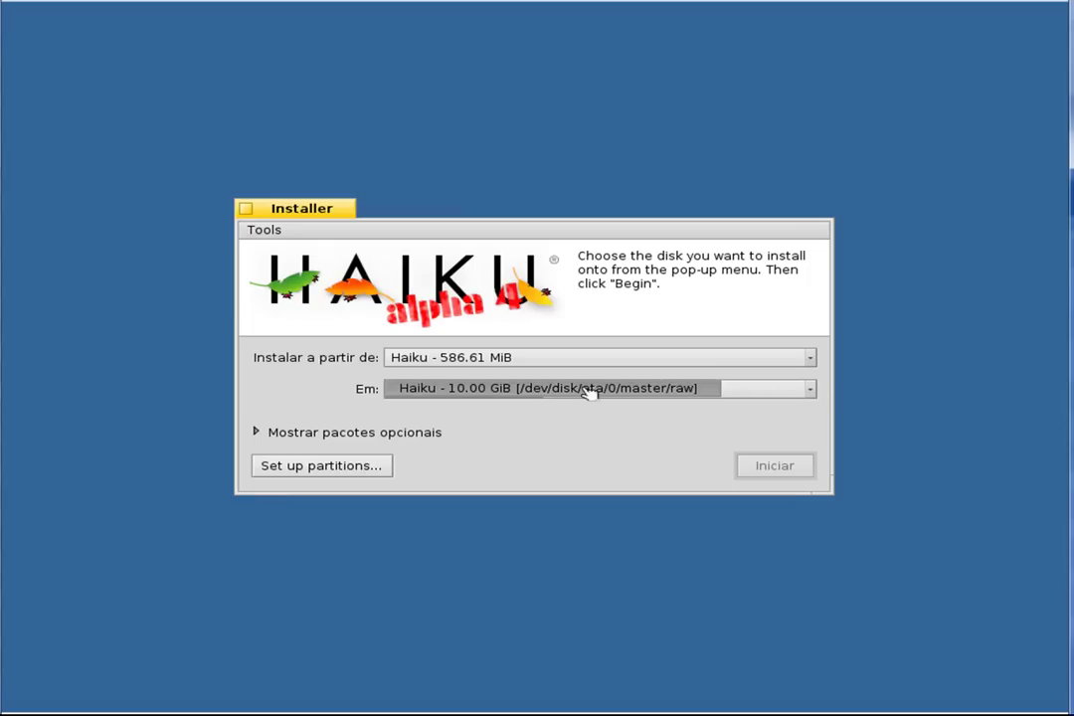
{"action": "left_click", "coordinate": [484, 395]}
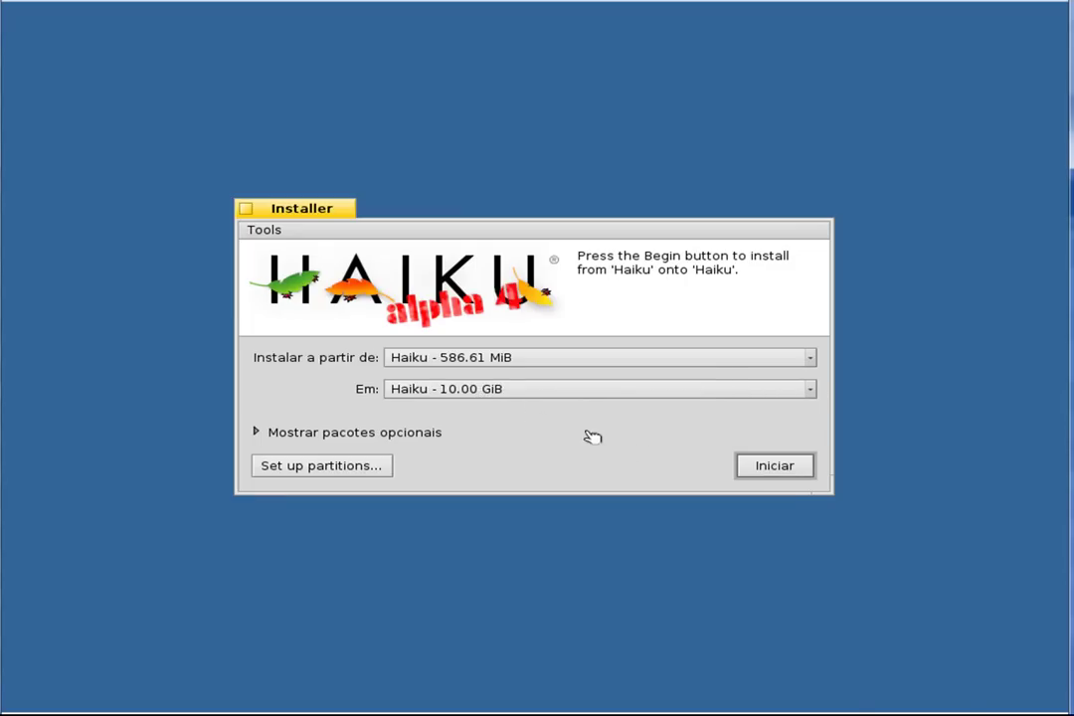
{"action": "left_click", "coordinate": [777, 468]}
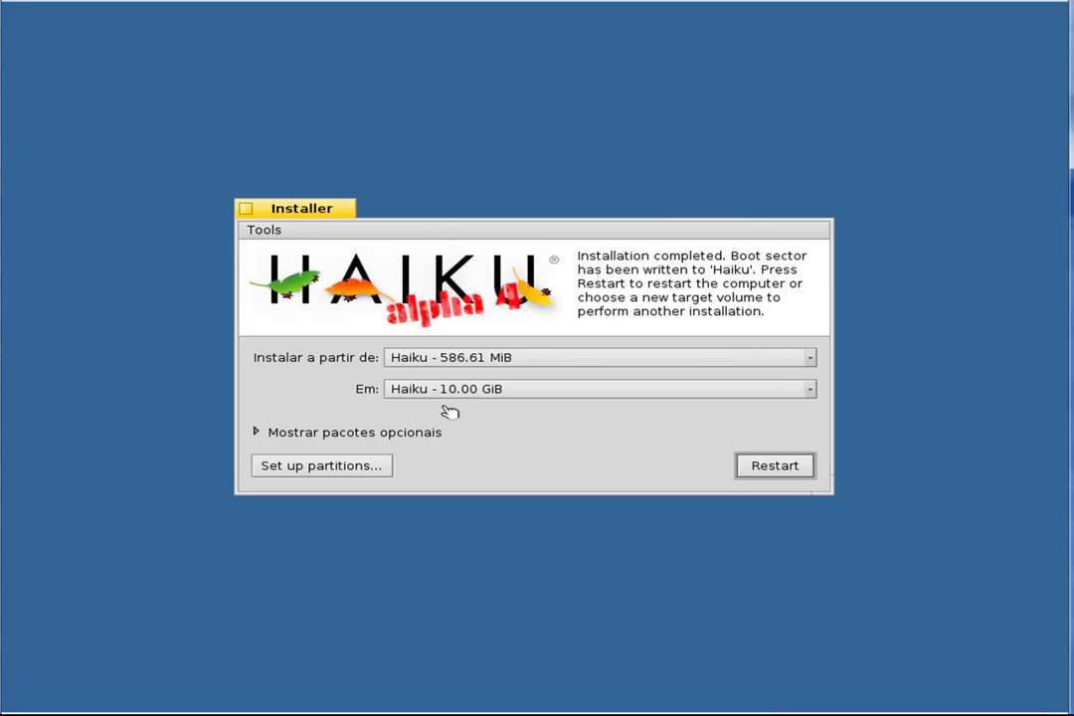
{"action": "left_click", "coordinate": [782, 472]}
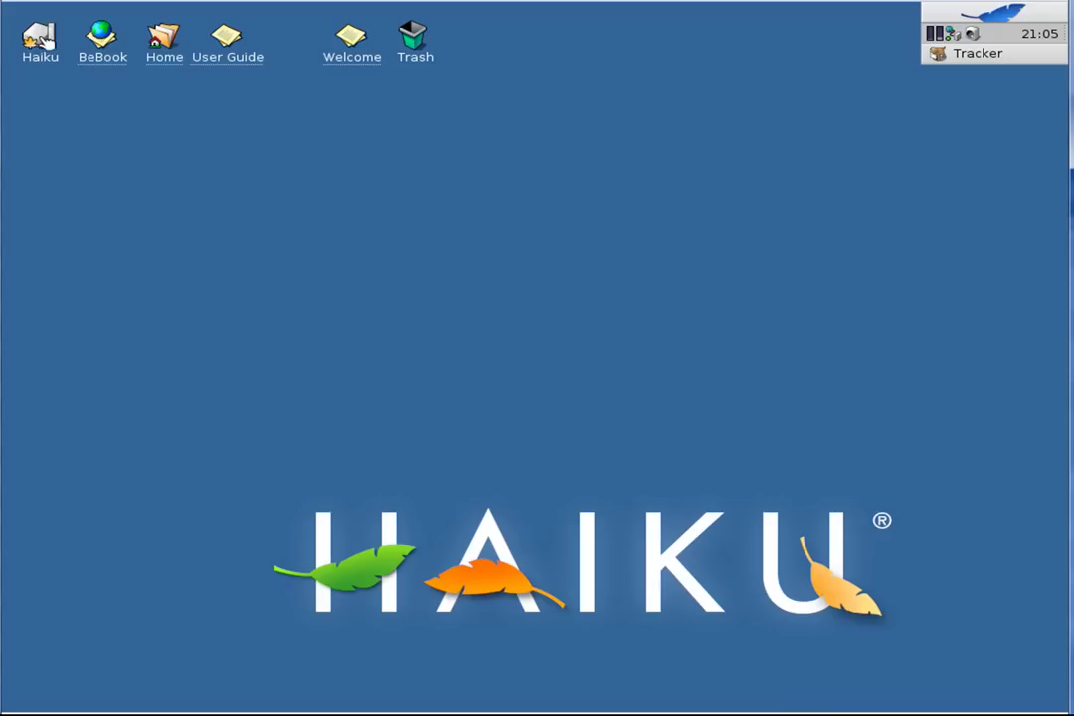
Examine the contents of the Haiku volume and its home folder, and close both windows
{"action": "double_click", "coordinate": [45, 40]}
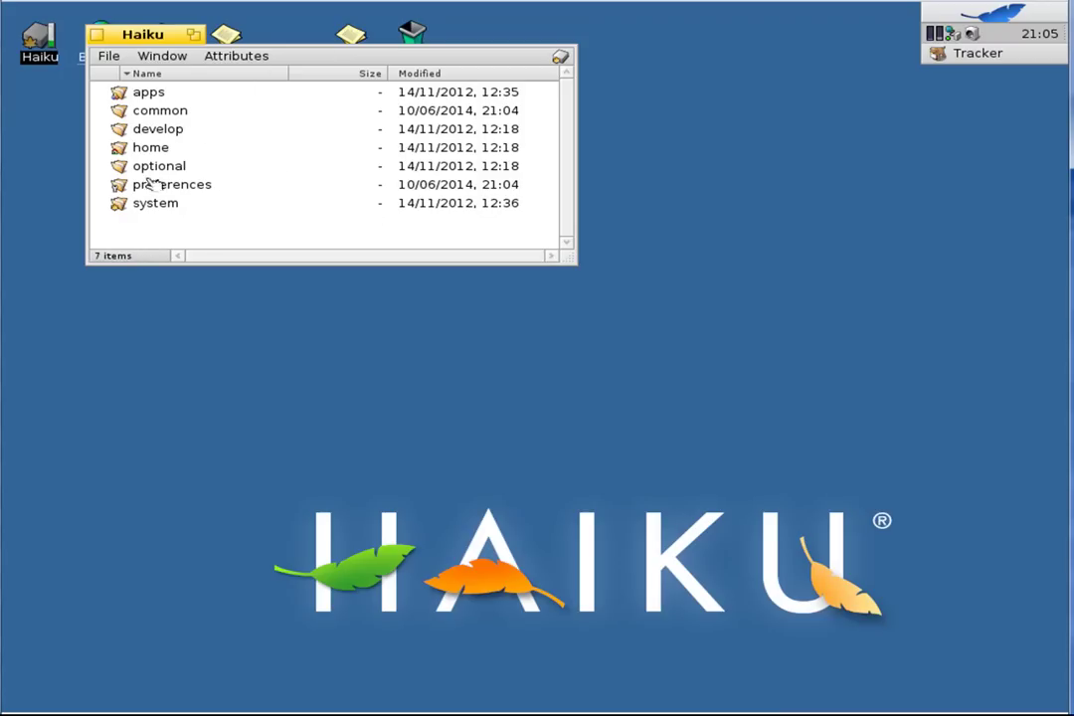
{"action": "double_click", "coordinate": [155, 147]}
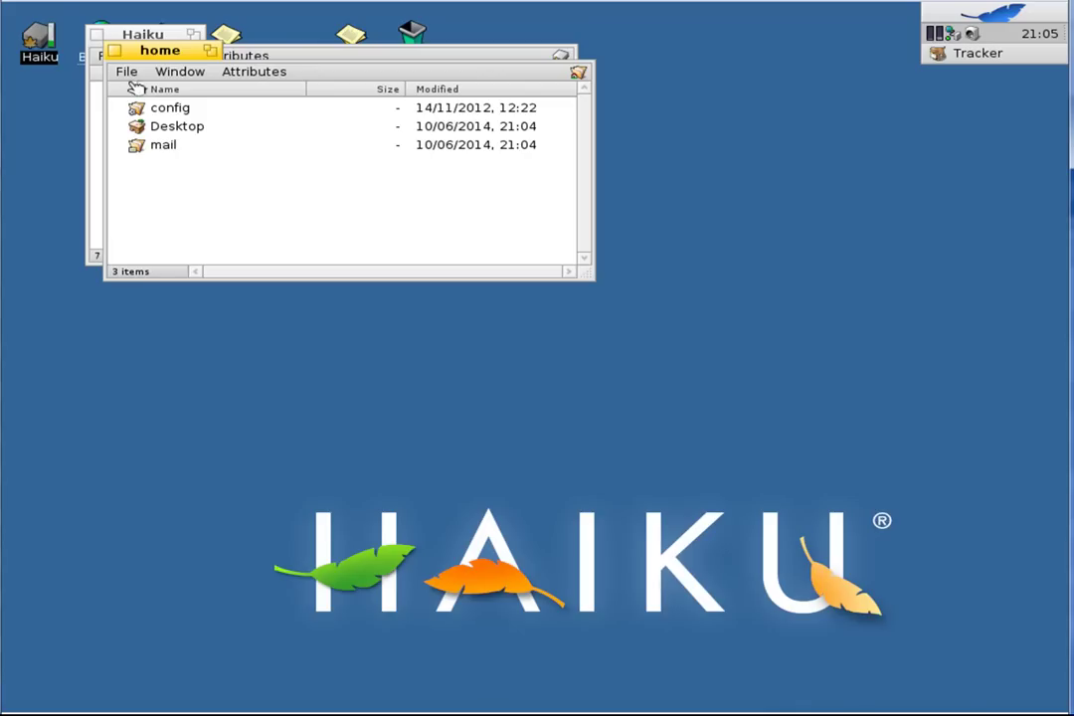
{"action": "left_click", "coordinate": [114, 50]}
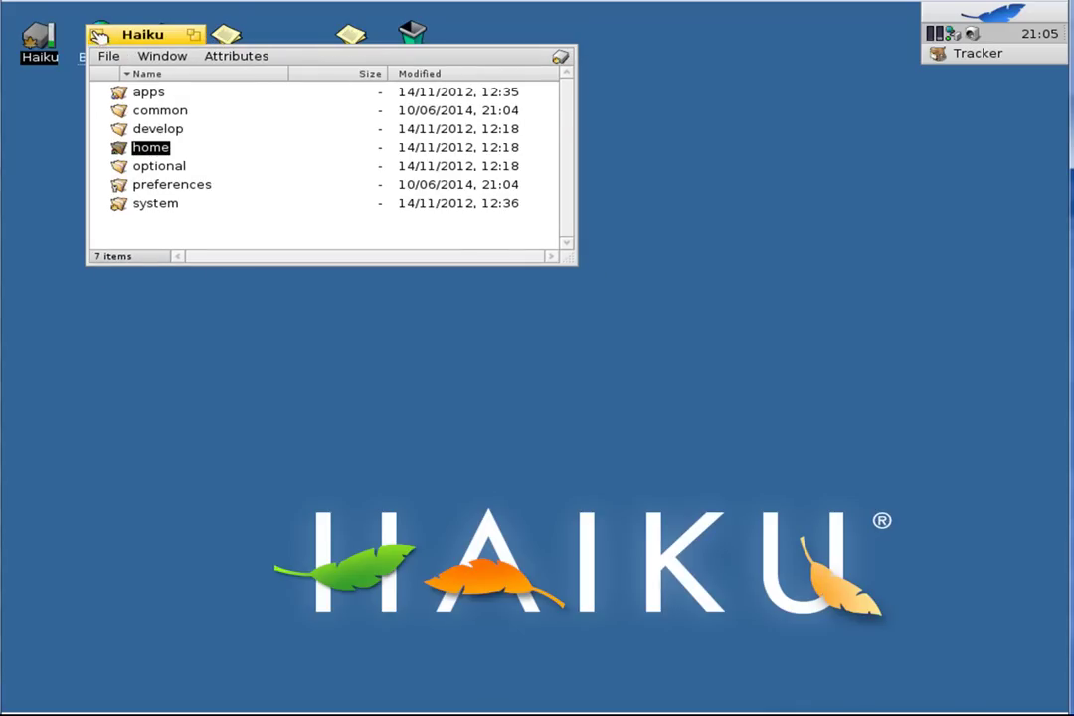
{"action": "left_click", "coordinate": [98, 35]}
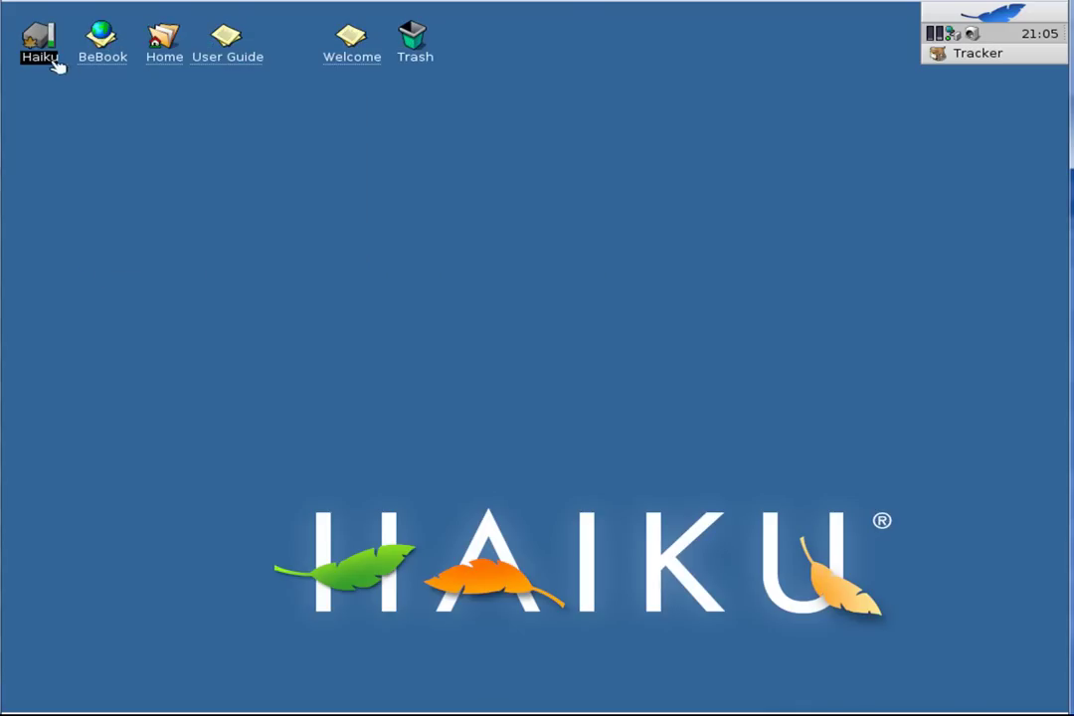
Browse the BeBook index, view The Device Kit page under Classes And Methods, and close the browser
{"action": "double_click", "coordinate": [103, 38]}
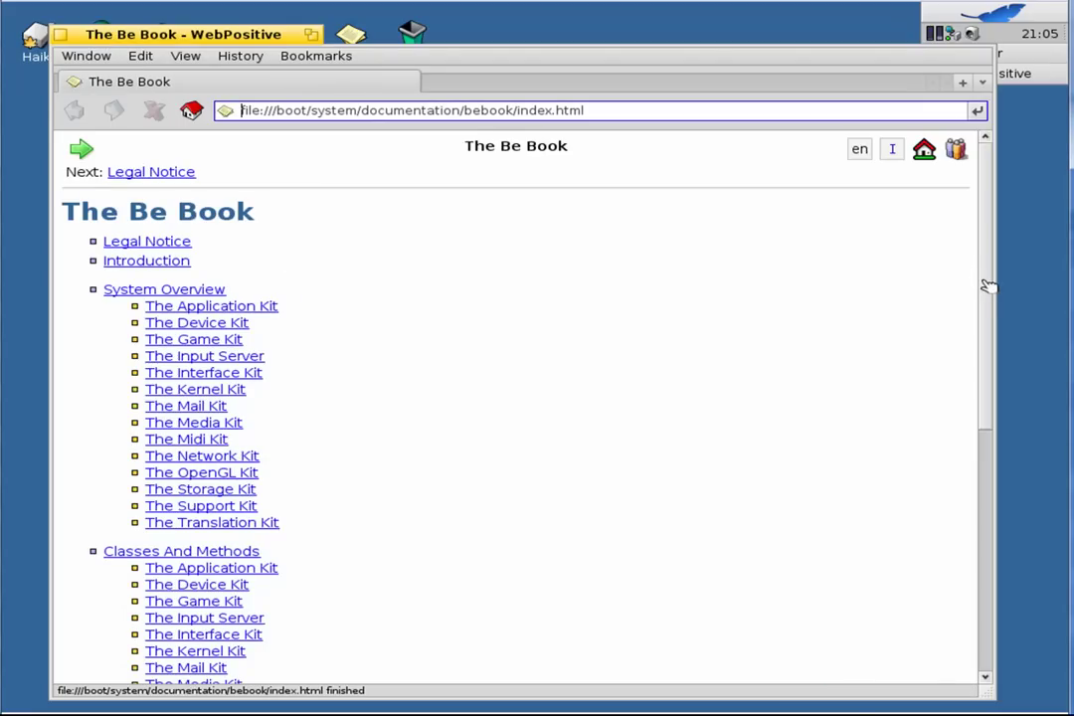
{"action": "left_click_drag", "start_coordinate": [991, 287], "coordinate": [985, 378]}
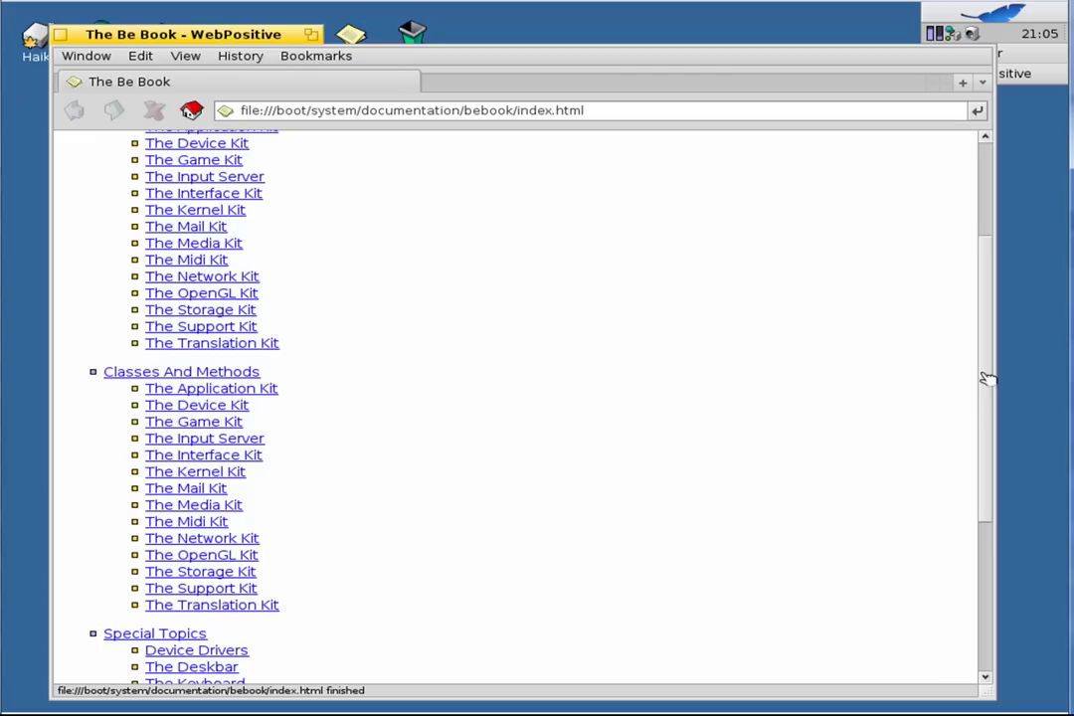
{"action": "left_click", "coordinate": [223, 408]}
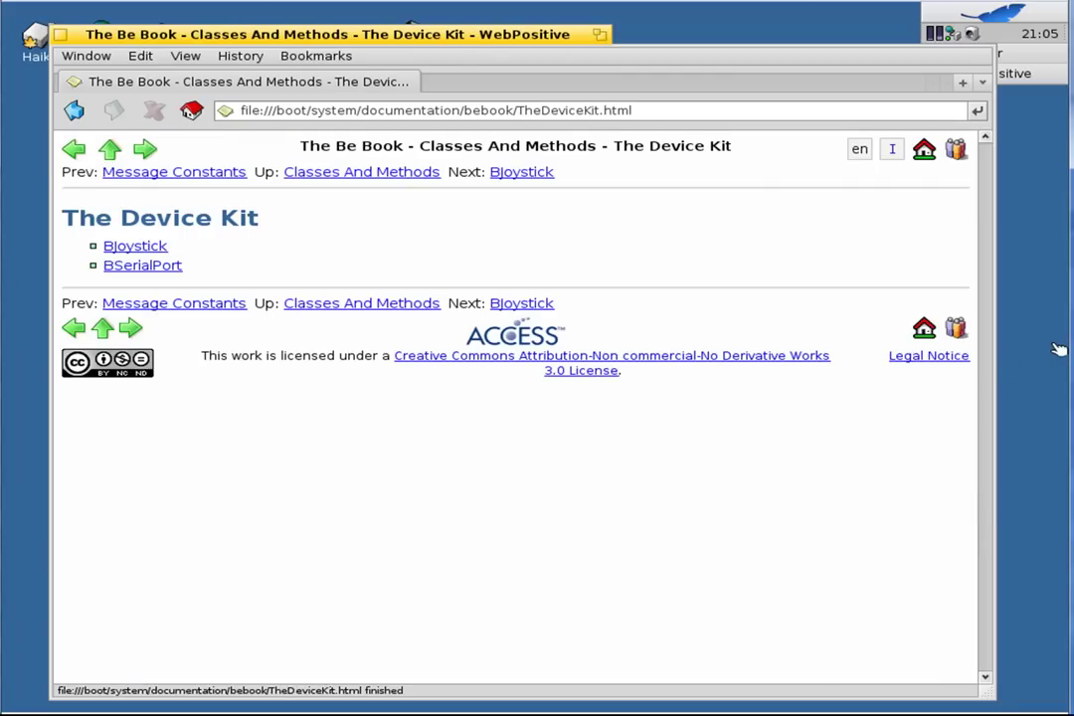
{"action": "left_click", "coordinate": [60, 34]}
View the desktop's Home folder and the User Guide contents page, closing each window
{"action": "double_click", "coordinate": [159, 40]}
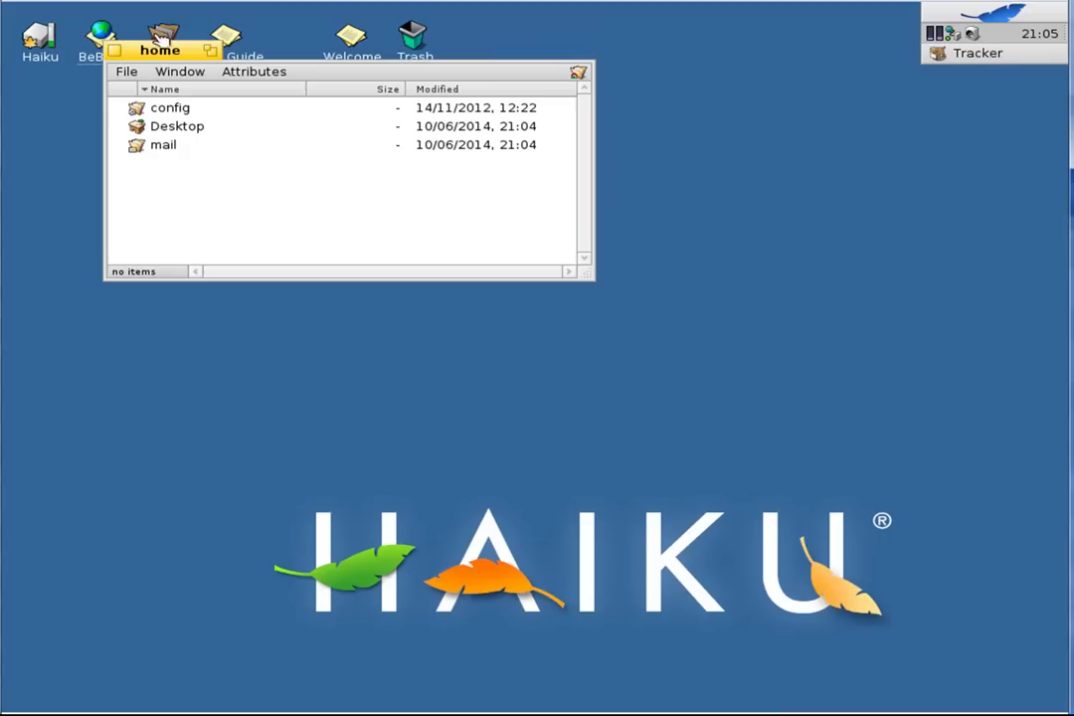
{"action": "left_click", "coordinate": [116, 50]}
{"action": "double_click", "coordinate": [225, 45]}
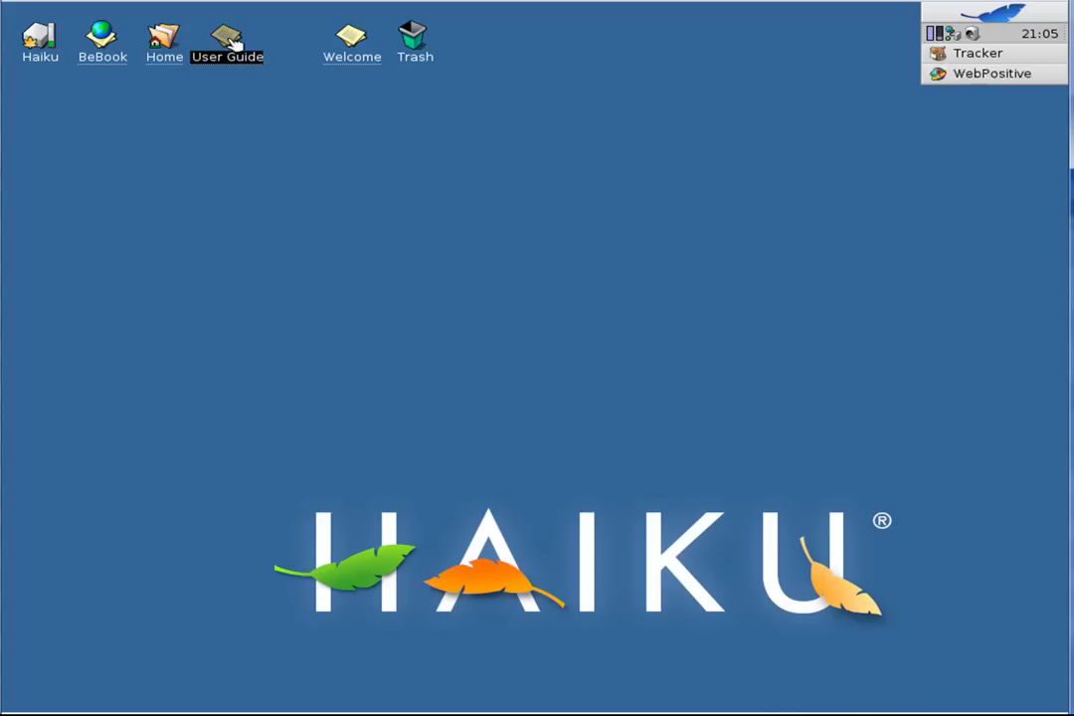
{"action": "mouse_move", "coordinate": [983, 199]}
{"action": "left_mouse_down"}
{"action": "mouse_move", "coordinate": [982, 328]}
{"action": "mouse_move", "coordinate": [961, 490]}
{"action": "mouse_move", "coordinate": [978, 600]}
{"action": "mouse_move", "coordinate": [981, 192]}
{"action": "left_mouse_up"}
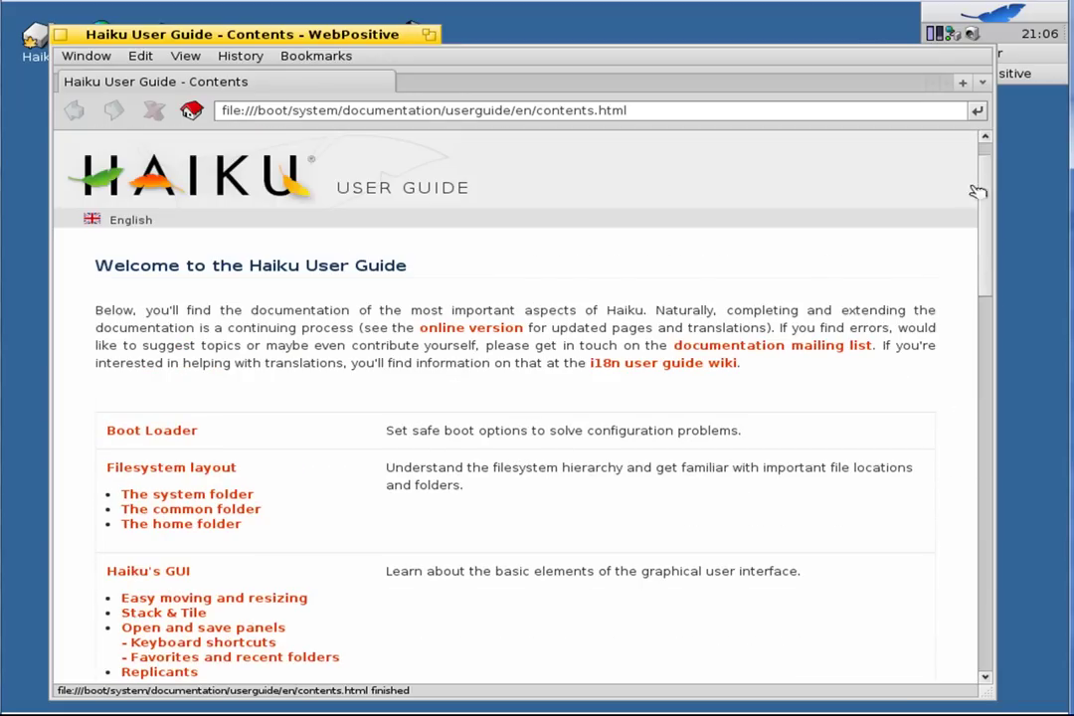
{"action": "left_click", "coordinate": [60, 34]}
View the Welcome document from the desktop, close it and clear the icon selection
{"action": "double_click", "coordinate": [348, 38]}
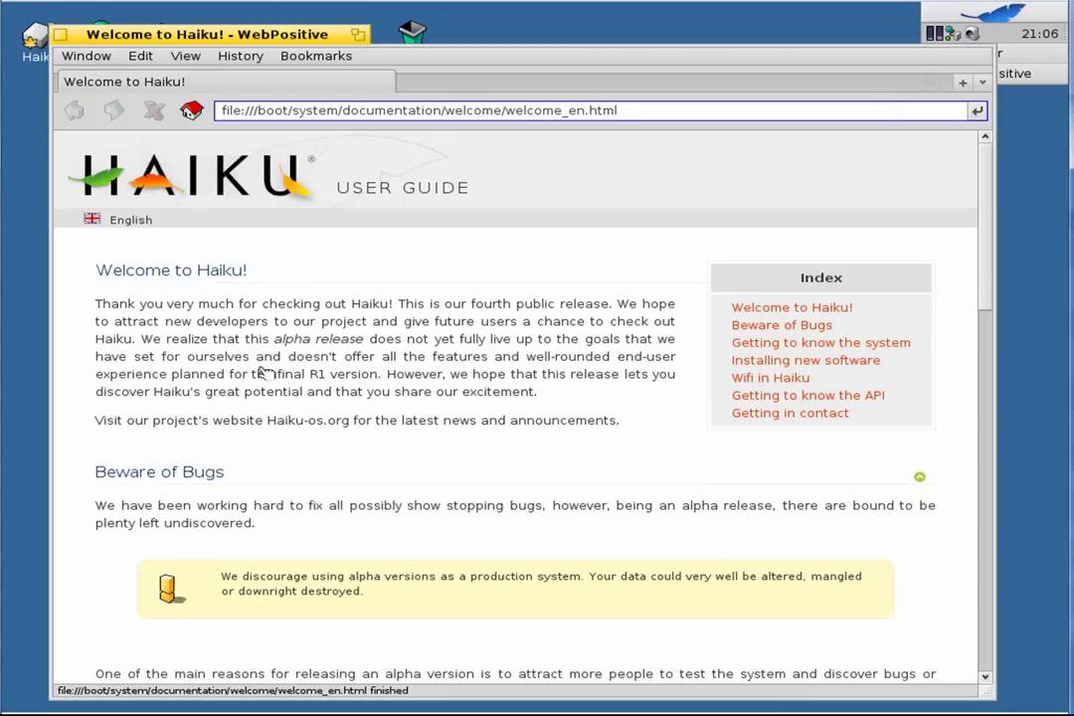
{"action": "left_click", "coordinate": [62, 34]}
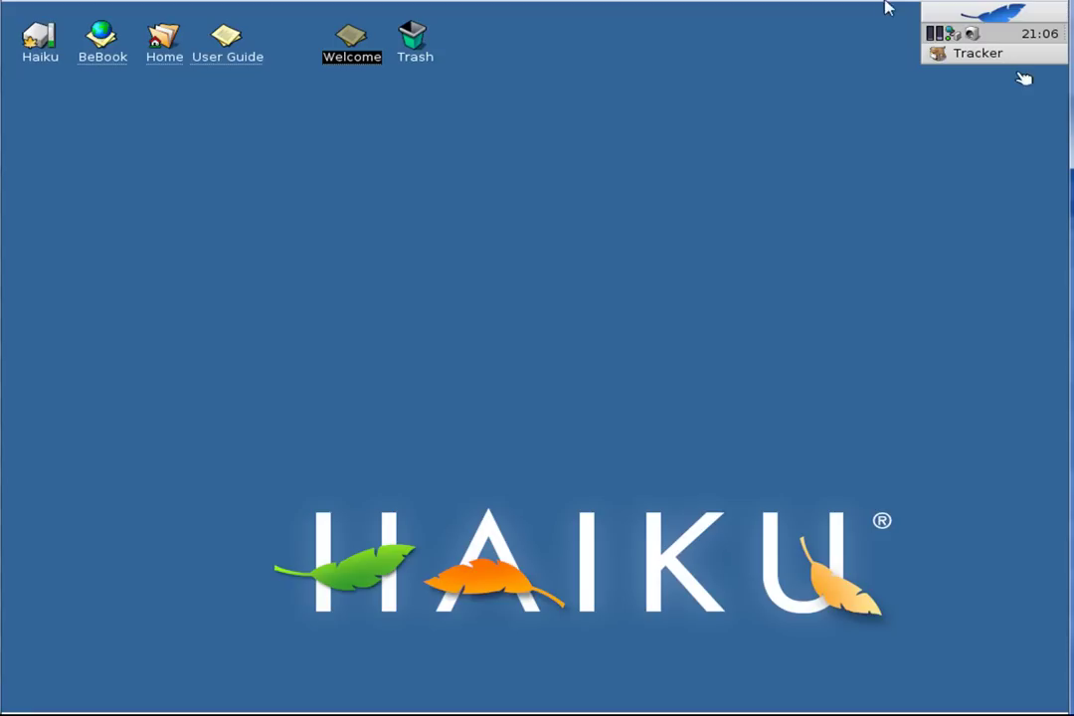
{"action": "left_click", "coordinate": [833, 74]}
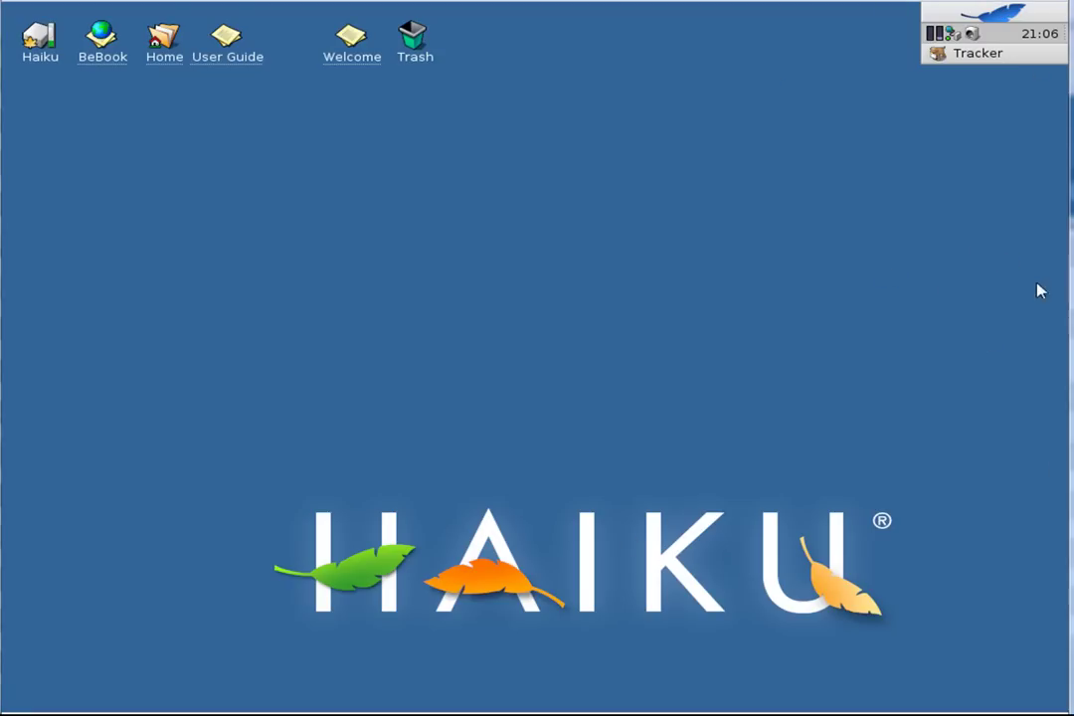
Examine the ProcessController options, including the applications that can be quit, and view and close its About information
{"action": "left_click", "coordinate": [935, 38]}
{"action": "mouse_move", "coordinate": [950, 38]}
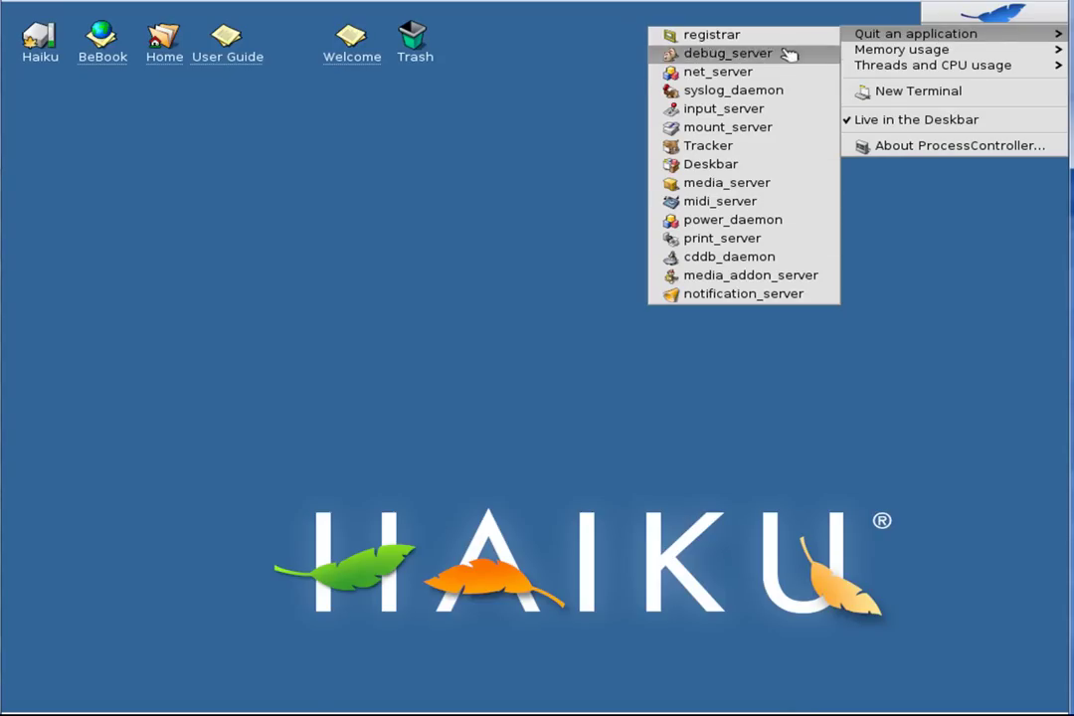
{"action": "mouse_move", "coordinate": [900, 52]}
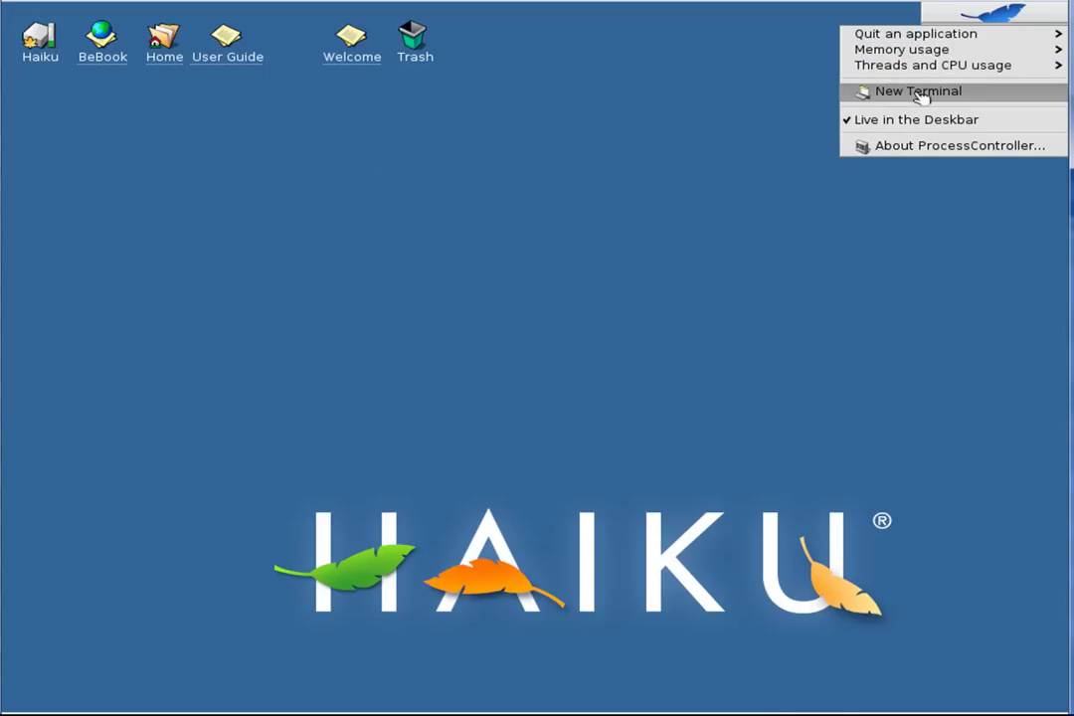
{"action": "left_click", "coordinate": [962, 147]}
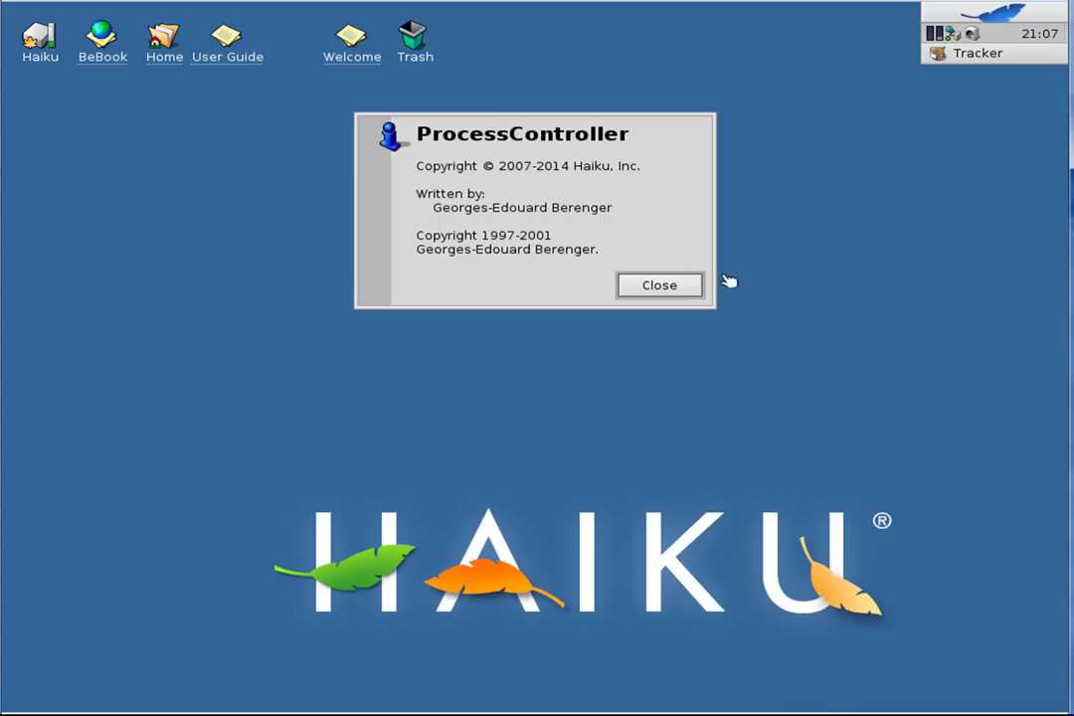
{"action": "left_click", "coordinate": [659, 287]}
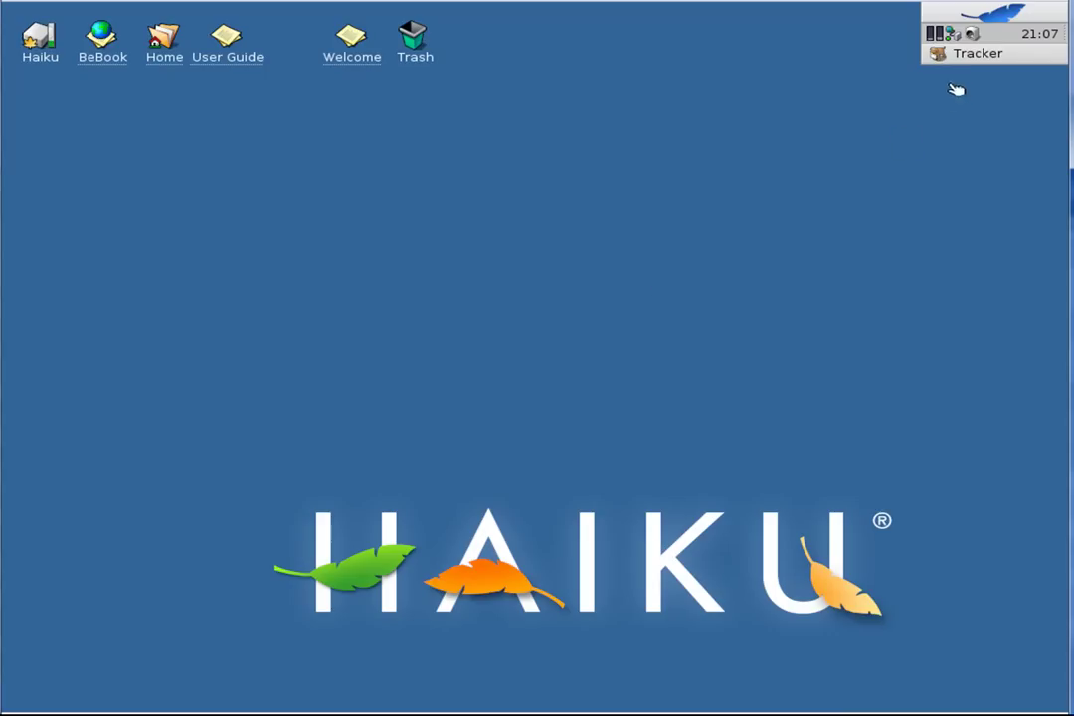
View the network preferences from the Deskbar's network status and close the Network window
{"action": "left_click", "coordinate": [963, 37]}
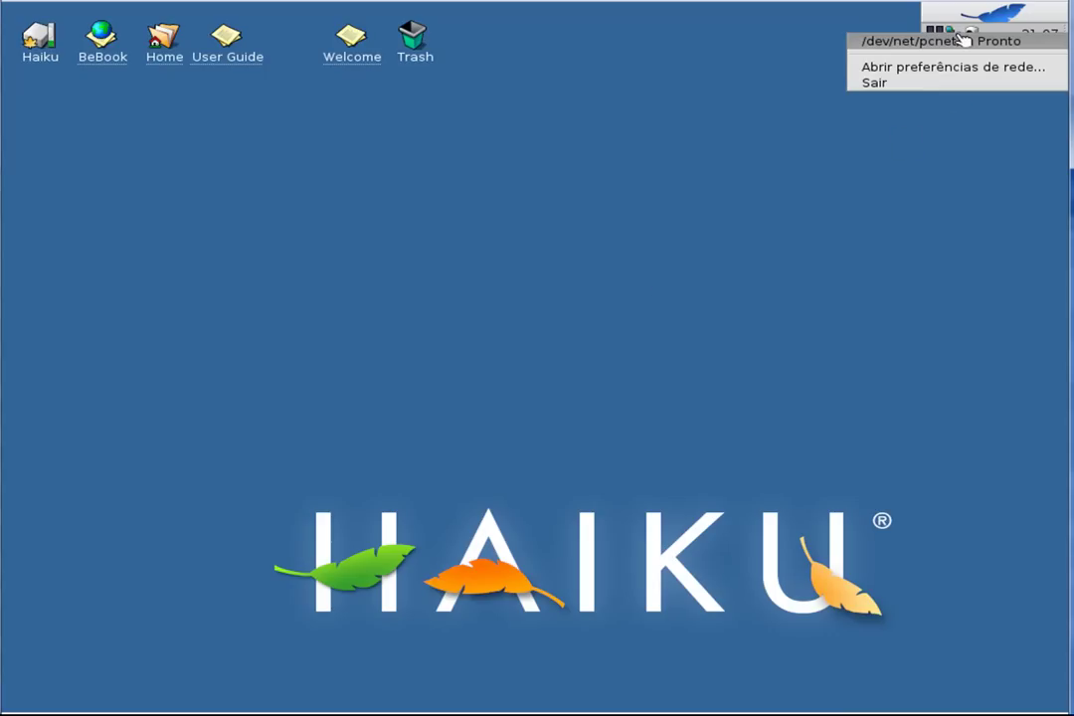
{"action": "left_click", "coordinate": [953, 67]}
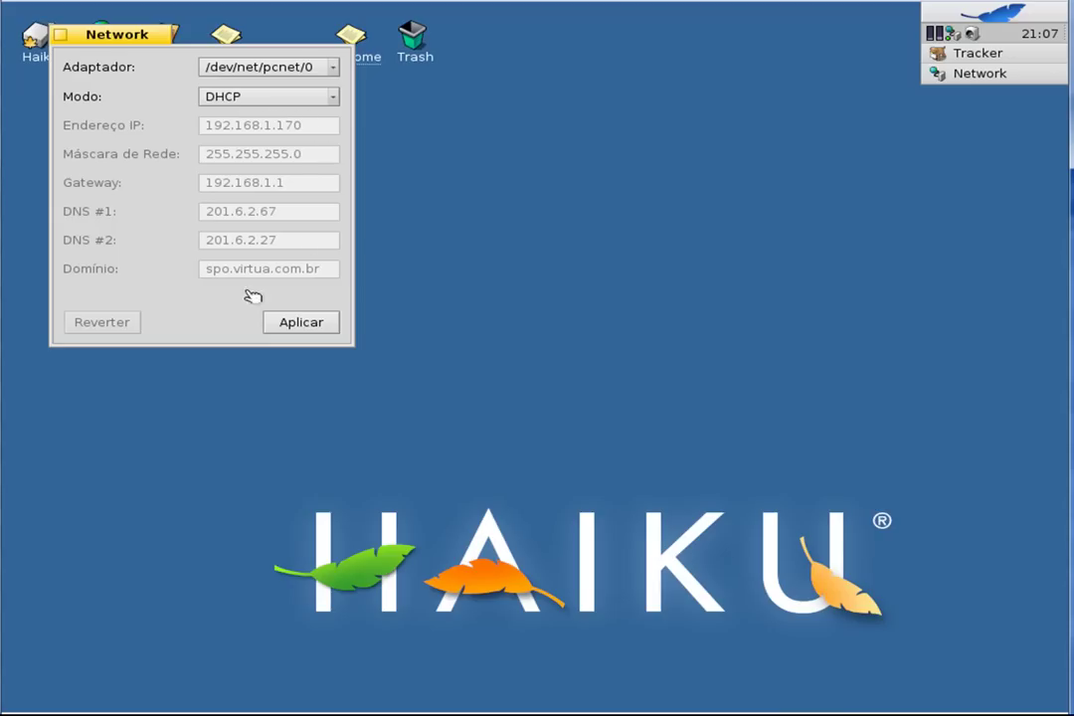
{"action": "left_click", "coordinate": [61, 34]}
View the Deskbar's volume control and the clock's calendar, dismissing each one
{"action": "left_click", "coordinate": [976, 36]}
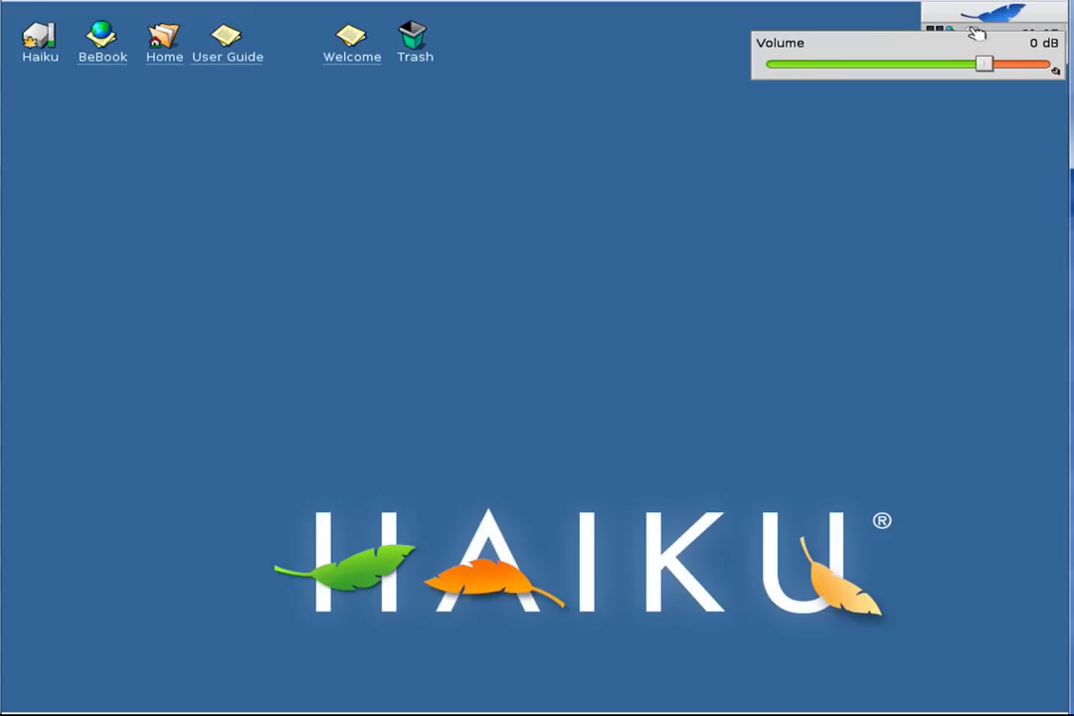
{"action": "left_click", "coordinate": [1031, 95]}
{"action": "left_click", "coordinate": [1047, 35]}
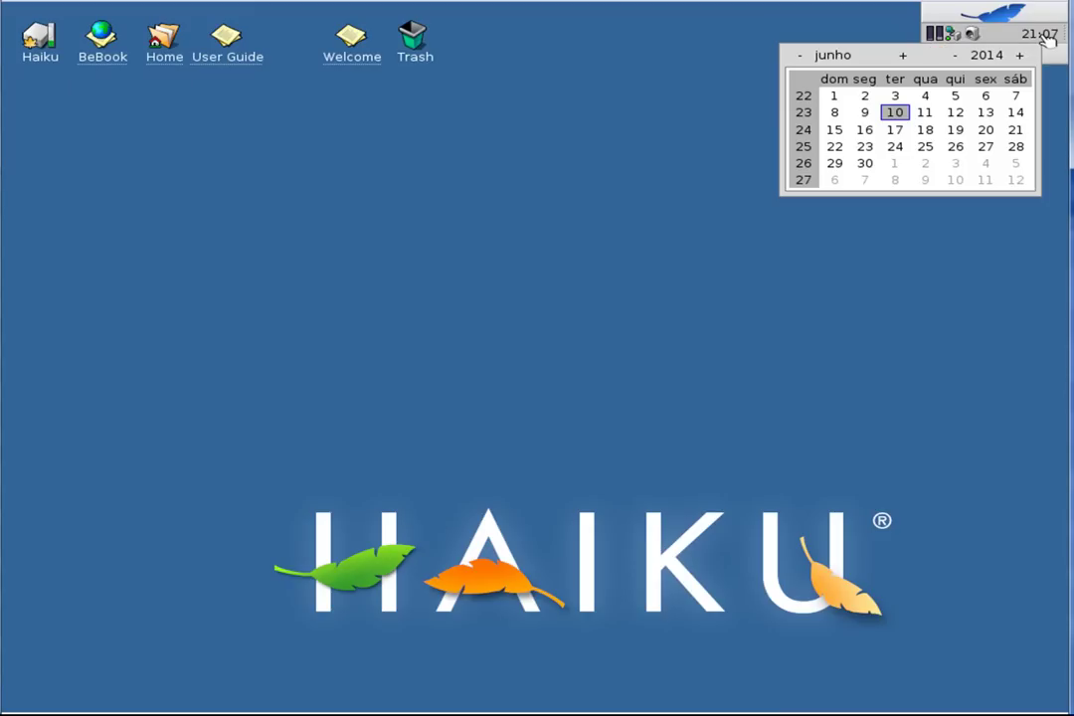
{"action": "left_click", "coordinate": [1047, 36]}
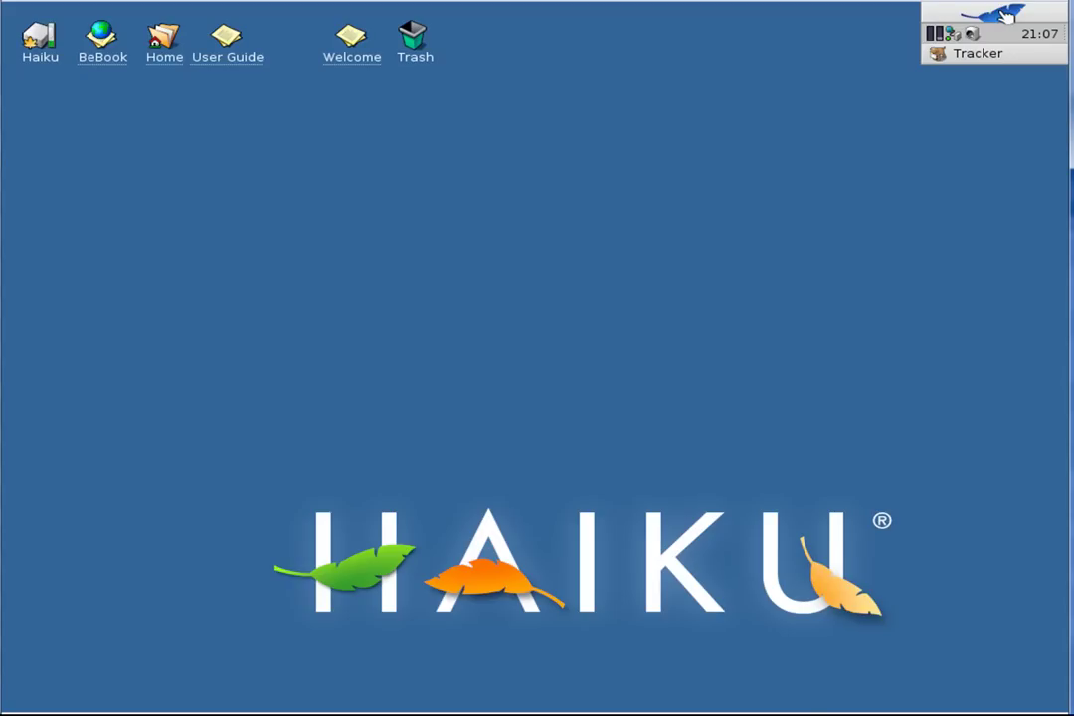
Look through the Deskbar's entries and installed applications, try a multiplication in DeskCalc and close the calculator
{"action": "left_click", "coordinate": [1008, 16]}
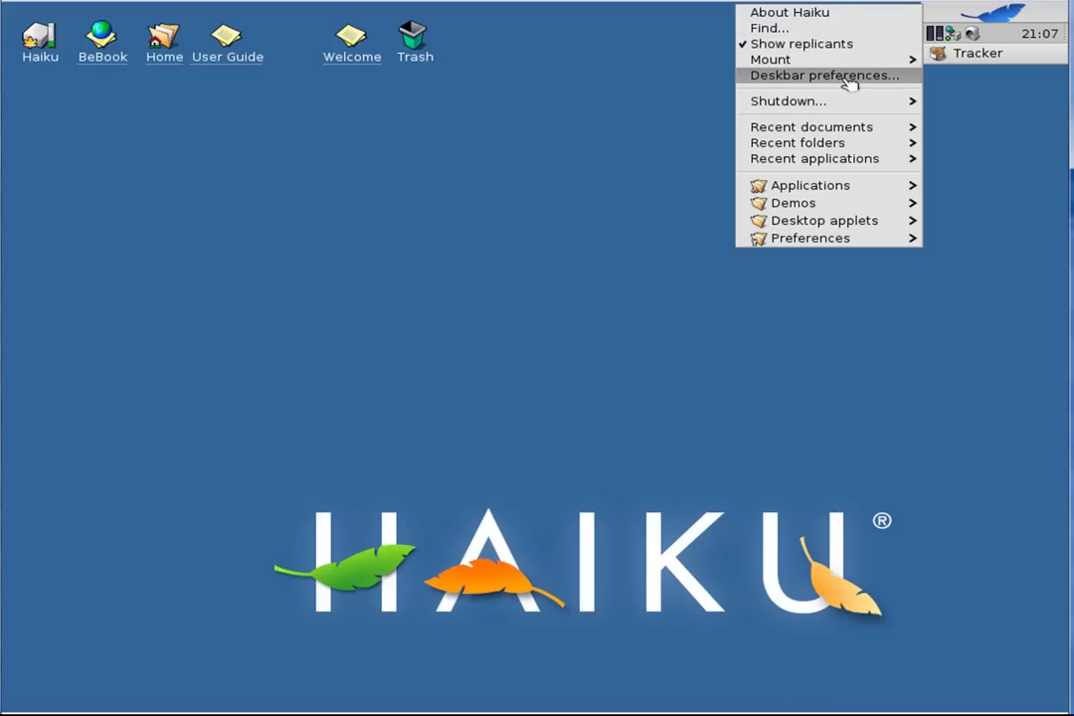
{"action": "mouse_move", "coordinate": [858, 110]}
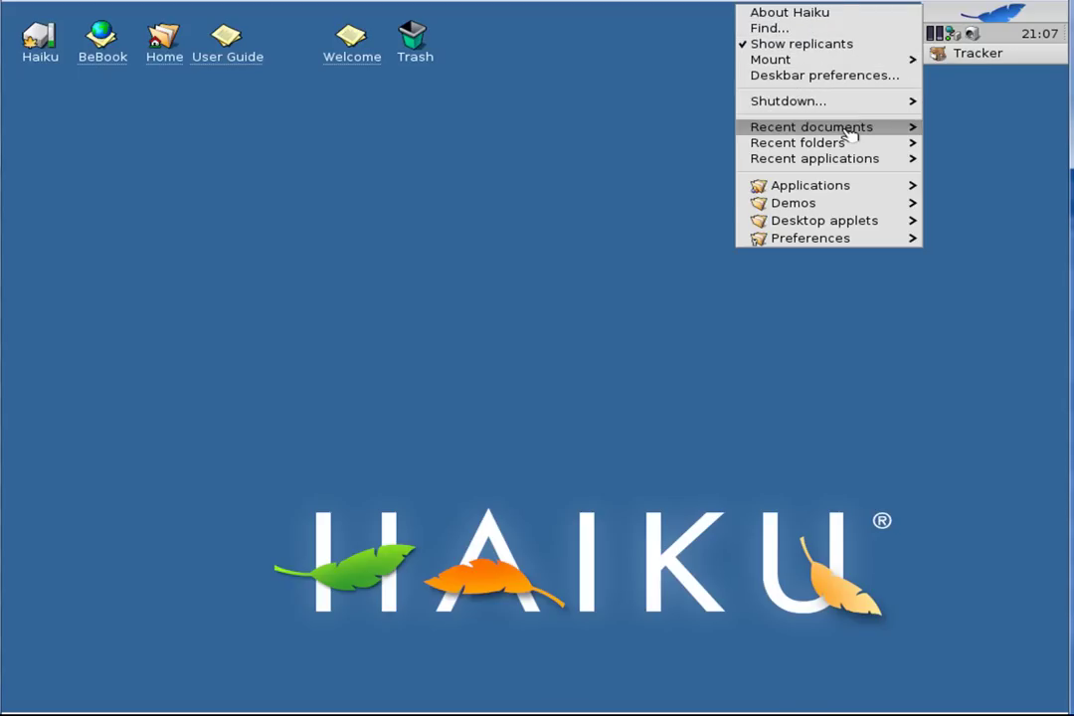
{"action": "mouse_move", "coordinate": [860, 165]}
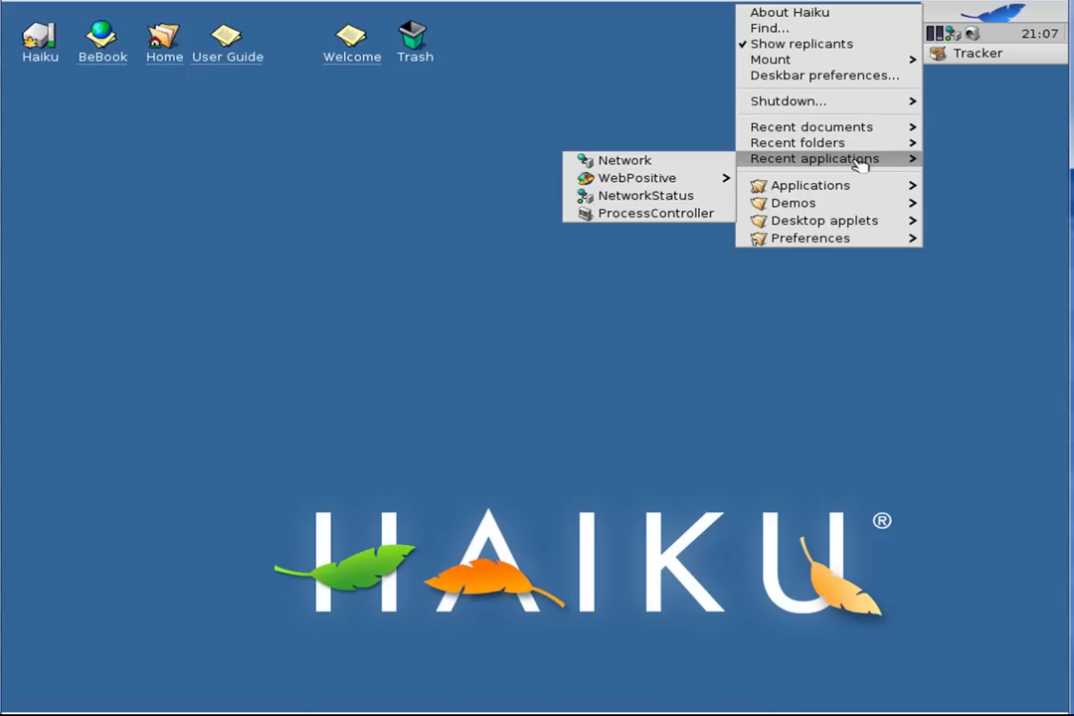
{"action": "mouse_move", "coordinate": [852, 193]}
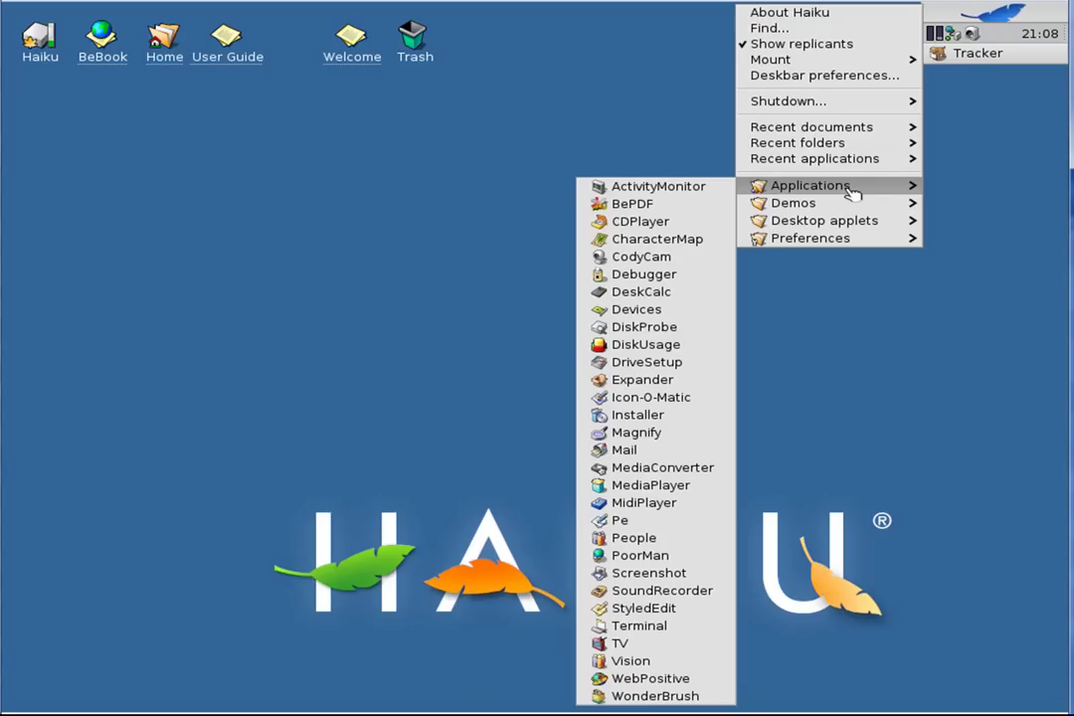
{"action": "left_click", "coordinate": [622, 293]}
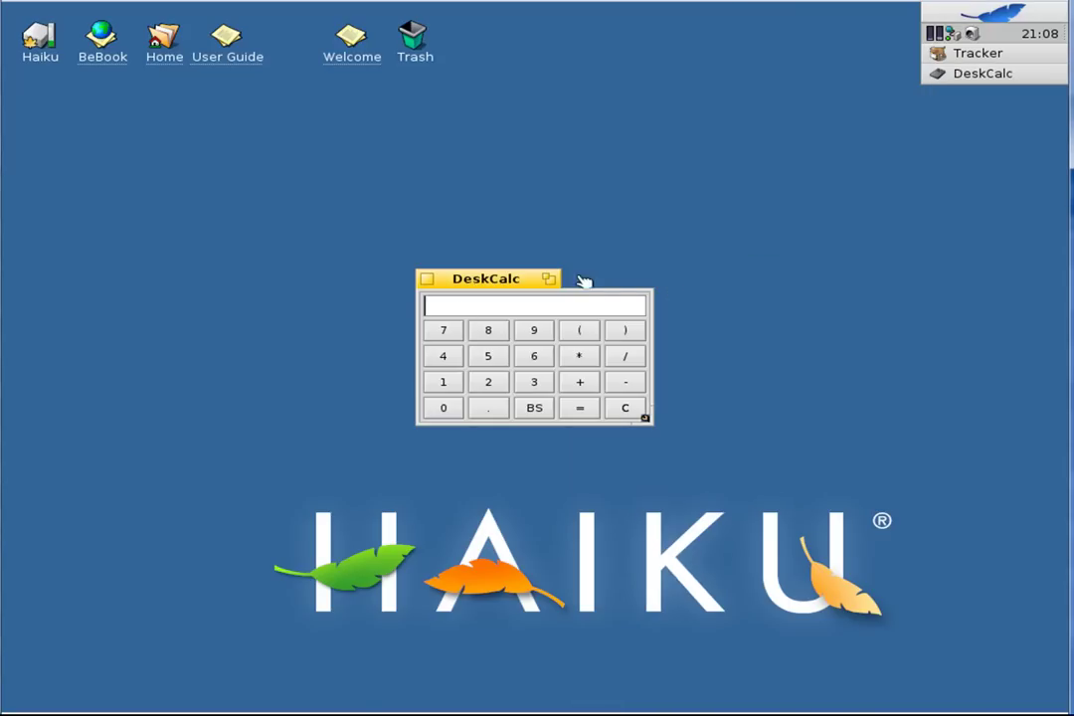
{"action": "left_click", "coordinate": [488, 356]}
{"action": "left_click", "coordinate": [579, 356]}
{"action": "left_click", "coordinate": [535, 382]}
{"action": "left_click", "coordinate": [582, 408]}
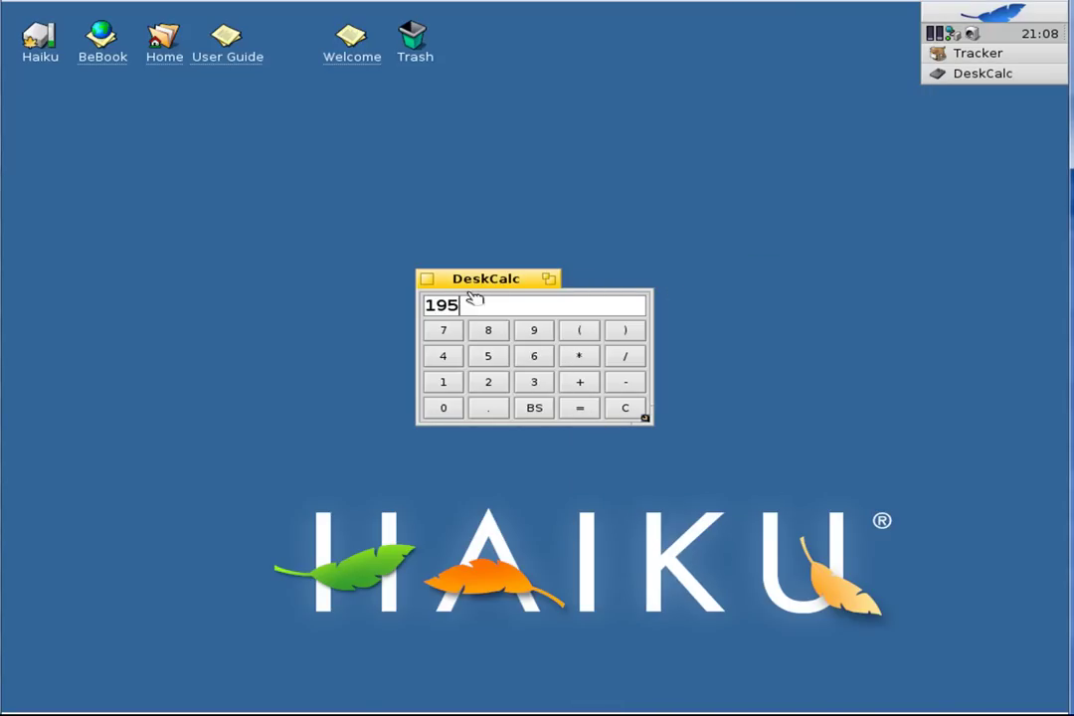
{"action": "left_click", "coordinate": [427, 281]}
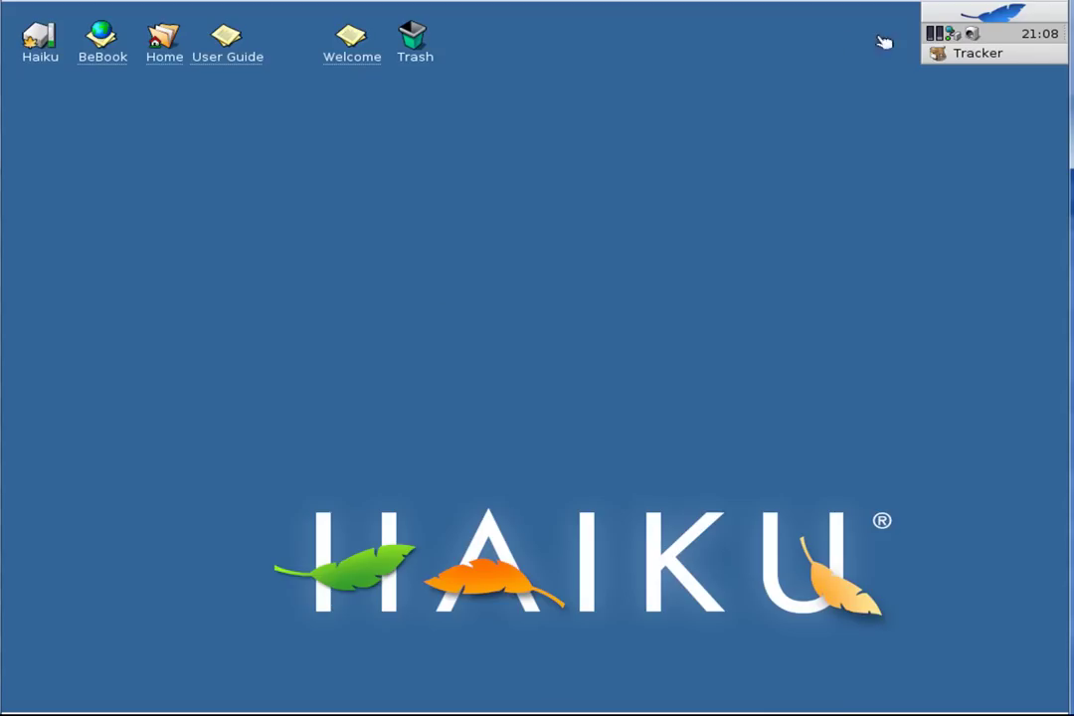
Launch the BePDF reader from the installed applications, view its start document and close it
{"action": "left_click", "coordinate": [948, 18]}
{"action": "mouse_move", "coordinate": [810, 185]}
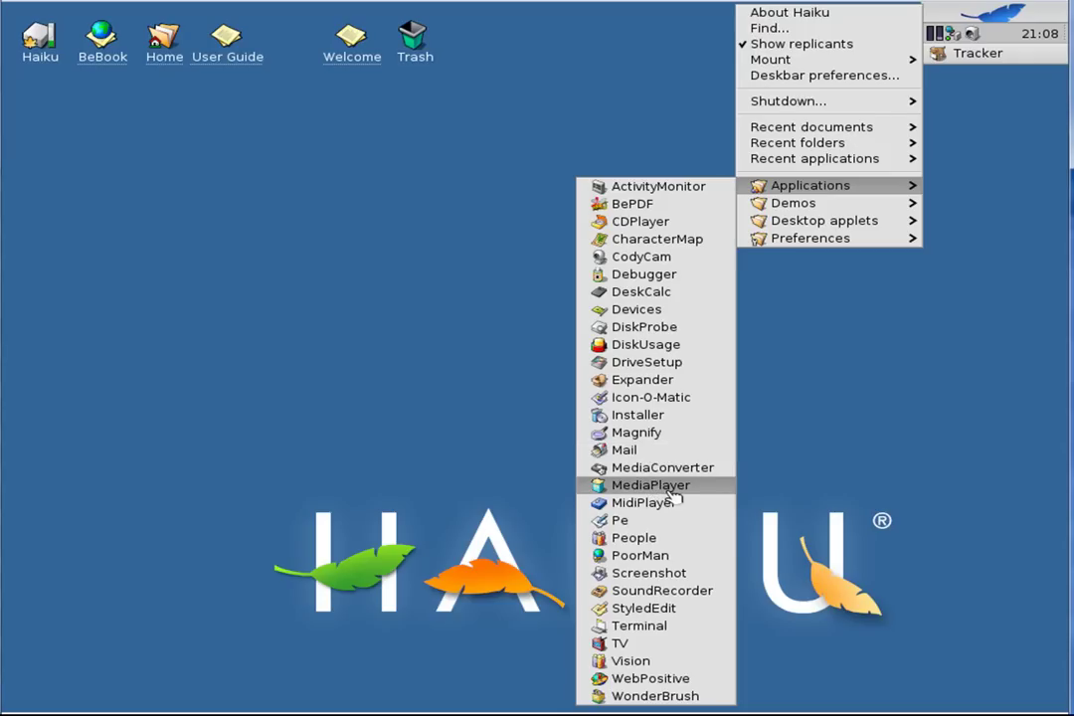
{"action": "left_click", "coordinate": [662, 204]}
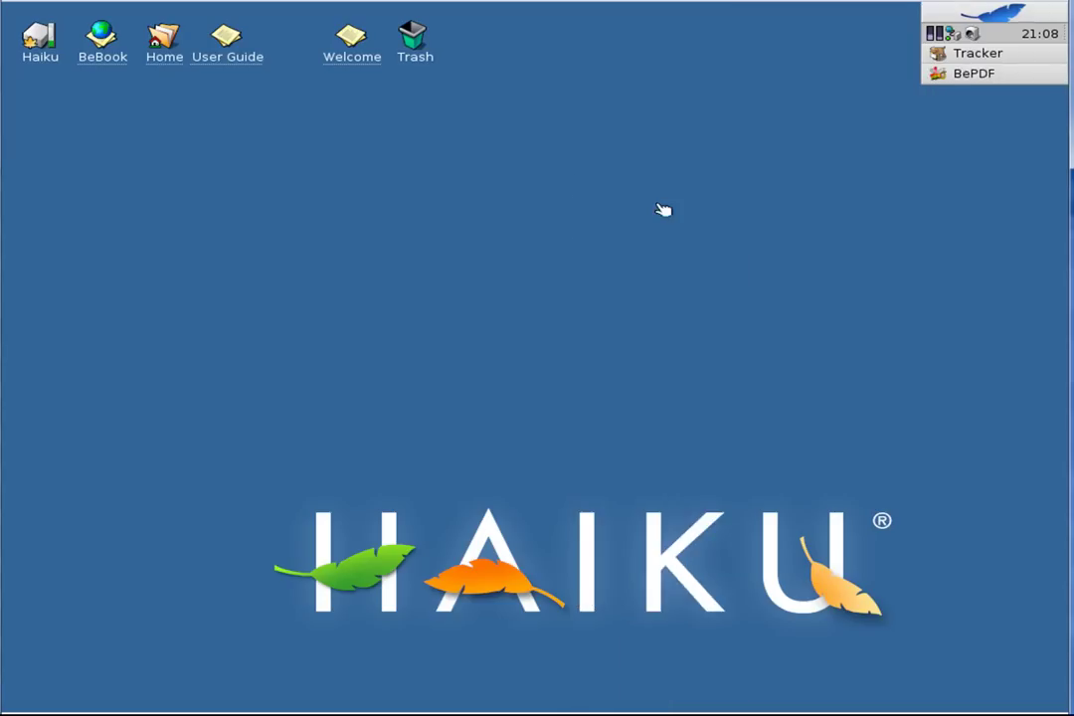
{"action": "mouse_move", "coordinate": [823, 175]}
{"action": "left_mouse_down"}
{"action": "mouse_move", "coordinate": [823, 328]}
{"action": "mouse_move", "coordinate": [822, 175]}
{"action": "left_mouse_up"}
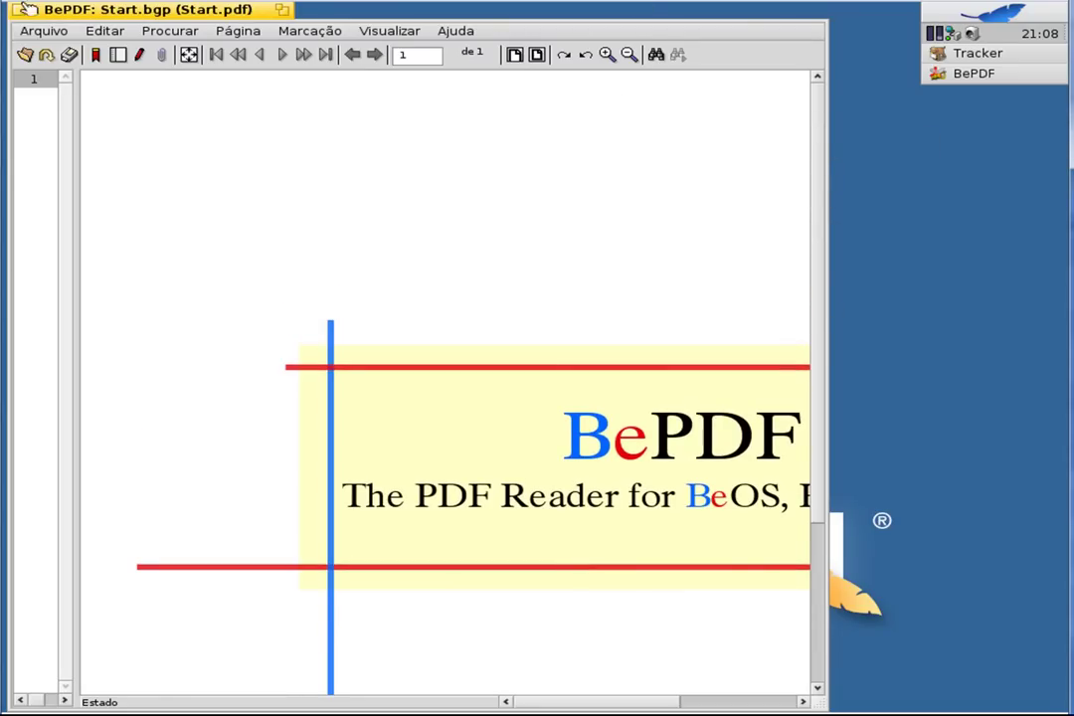
{"action": "left_click", "coordinate": [19, 10]}
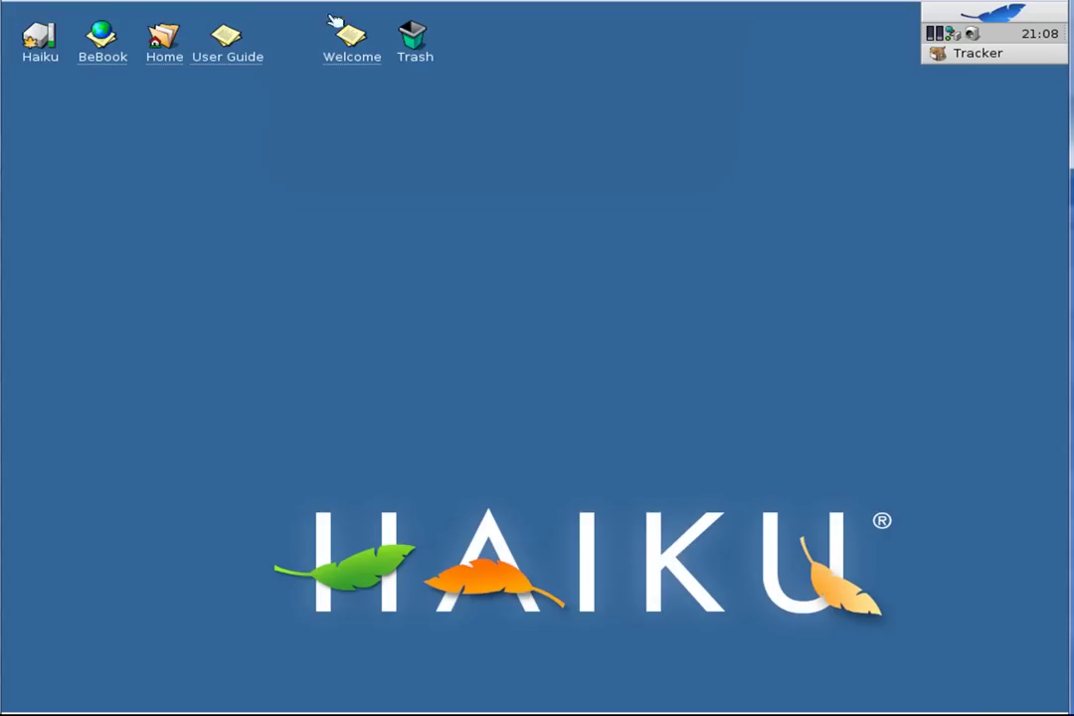
List the home folder with ls and show the working directory with pwd in a Terminal, and close it
{"action": "left_click", "coordinate": [995, 13]}
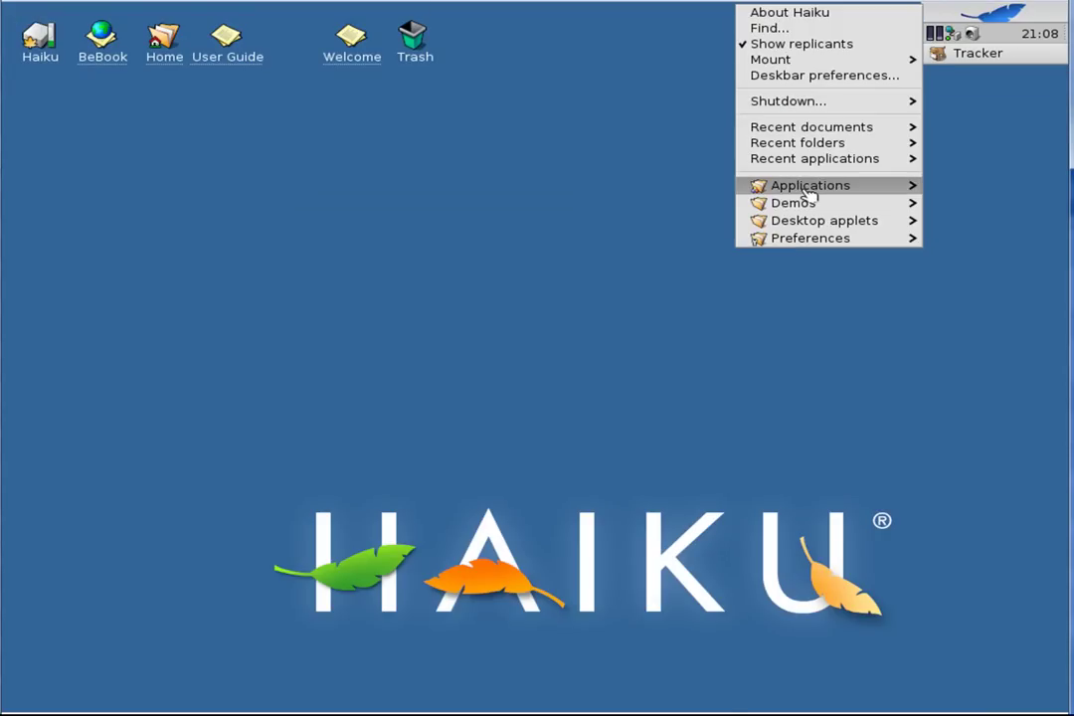
{"action": "mouse_move", "coordinate": [808, 197]}
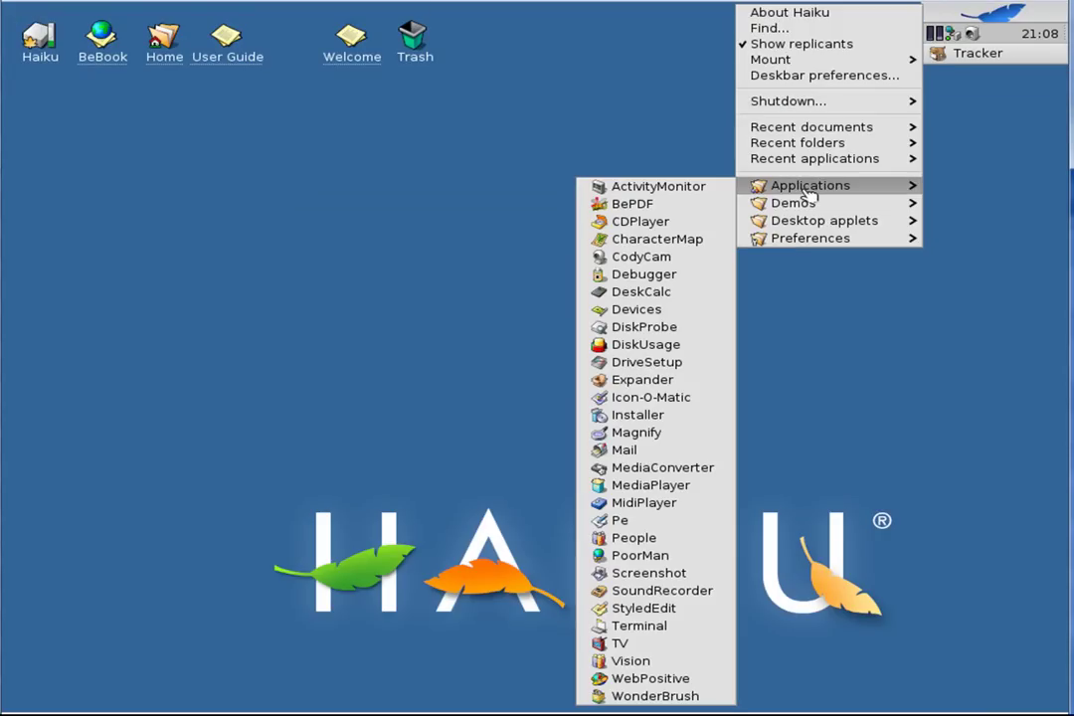
{"action": "left_click", "coordinate": [668, 629]}
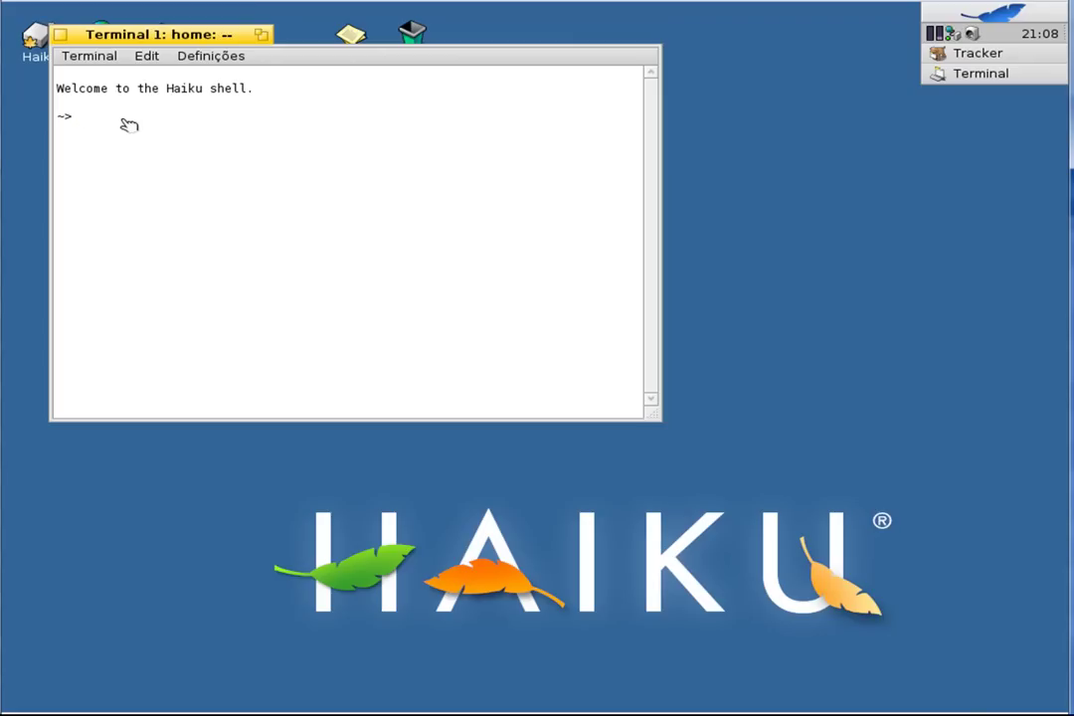
{"action": "type", "text": "ls"}
{"action": "key", "text": "Return"}
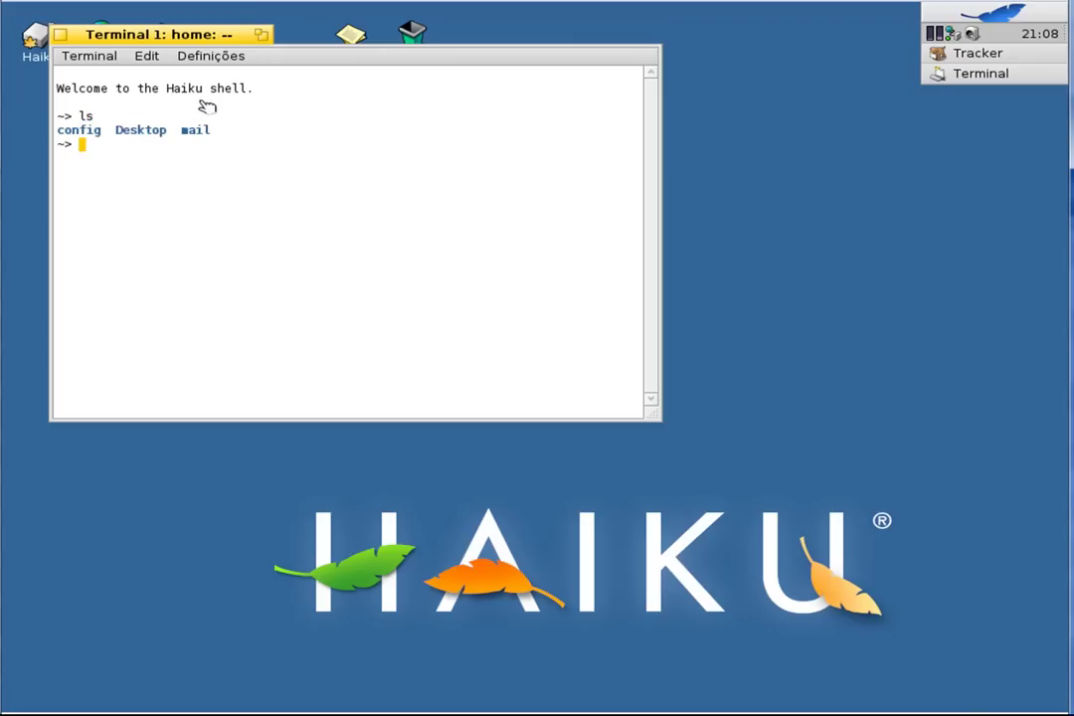
{"action": "type", "text": "pwd"}
{"action": "key", "text": "Return"}
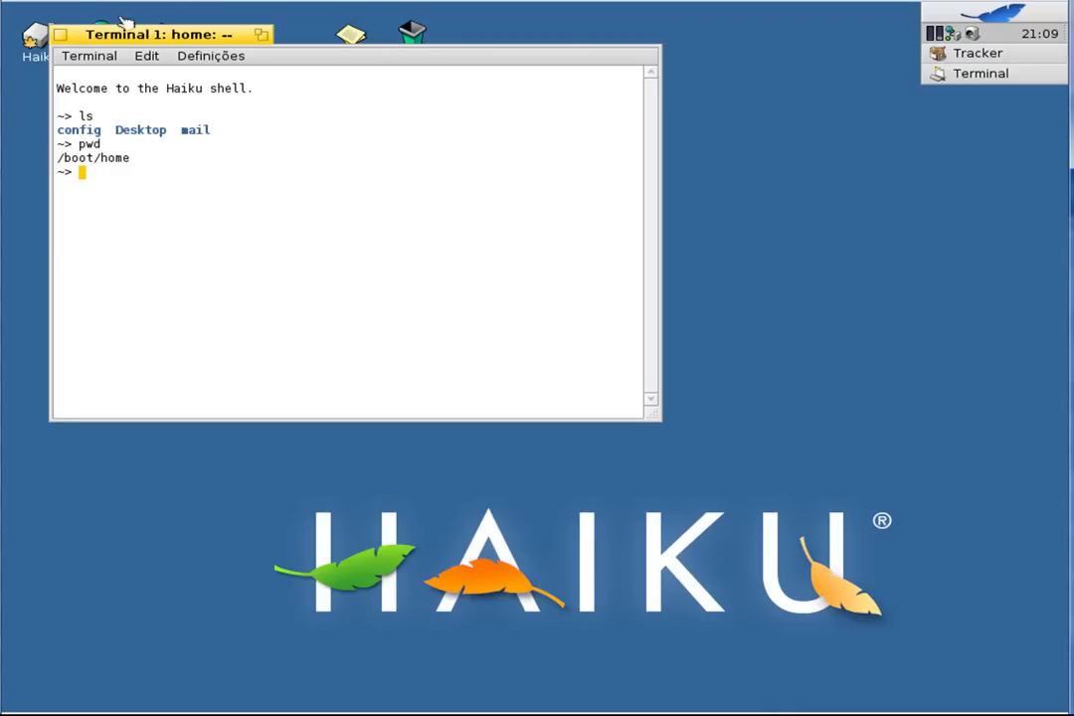
{"action": "left_click", "coordinate": [62, 34]}
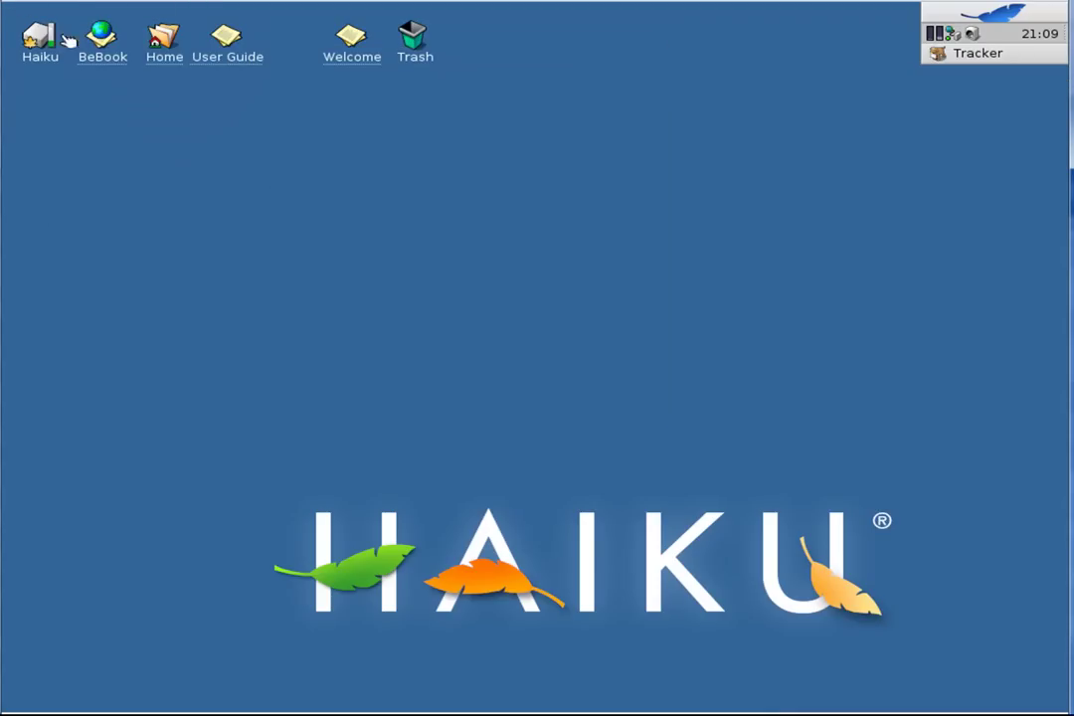
{"action": "left_click", "coordinate": [961, 17]}
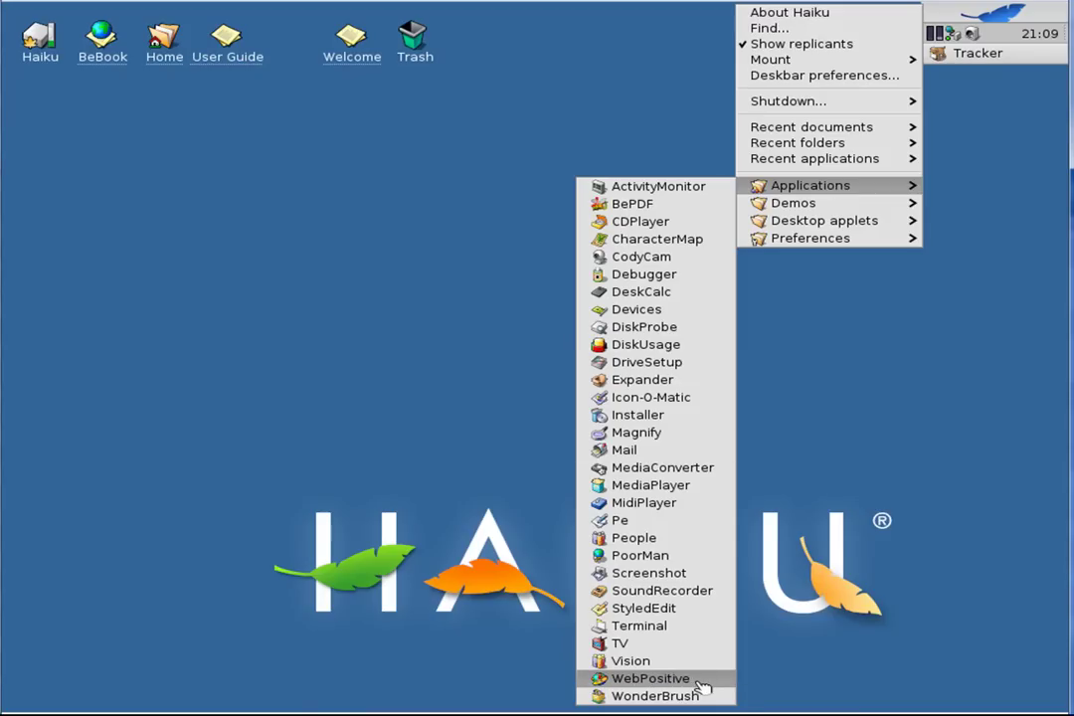
{"action": "left_click", "coordinate": [652, 678]}
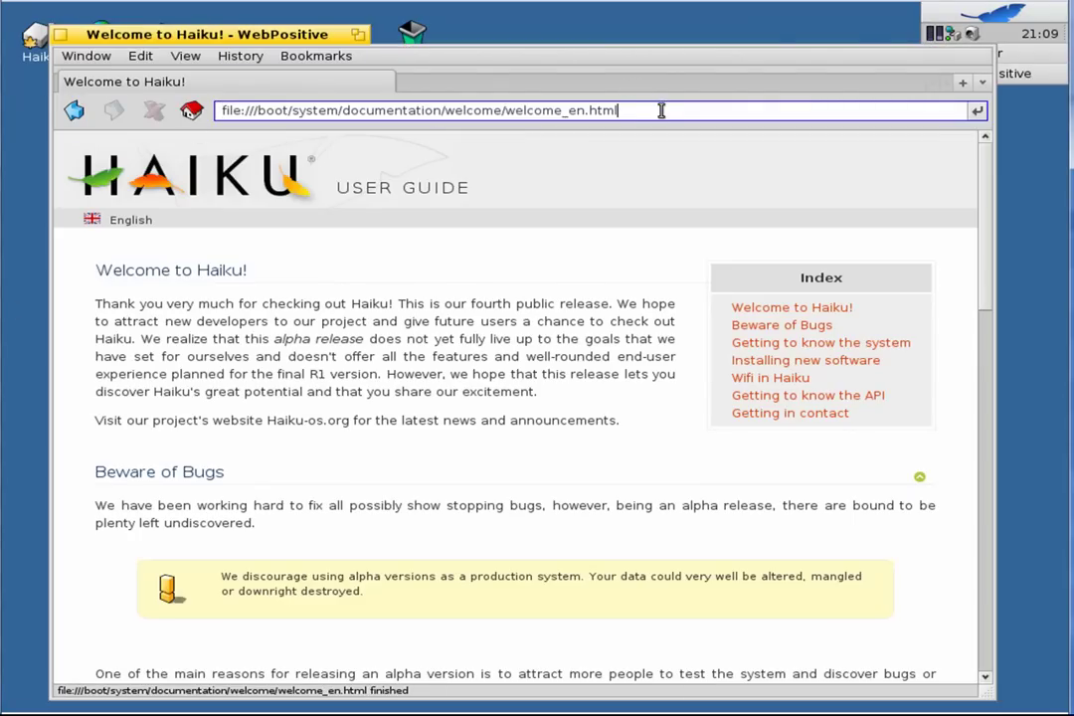
{"action": "left_click", "coordinate": [244, 112]}
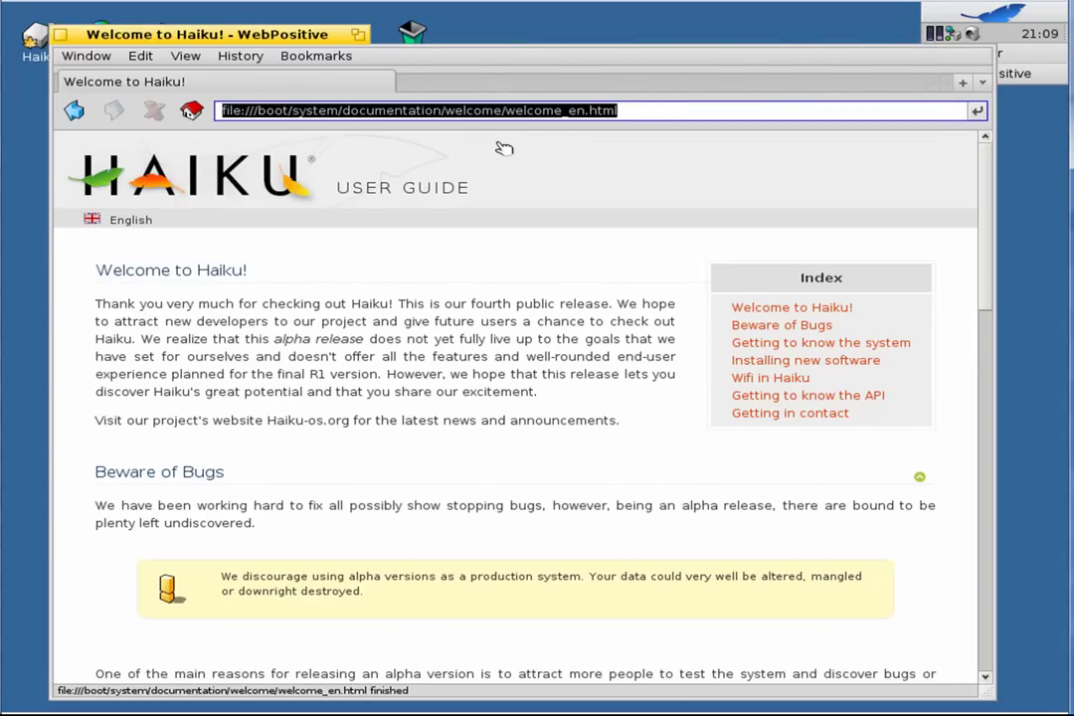
{"action": "type", "text": "www.boso"}
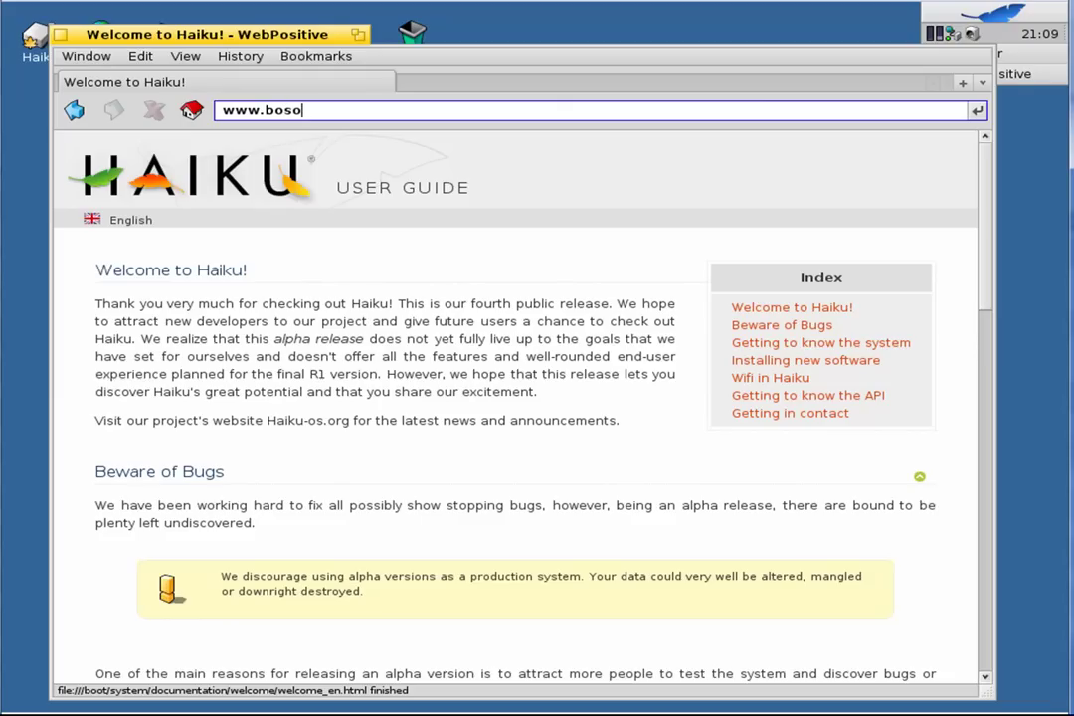
{"action": "type", "text": "ntreinamentos.com.br"}
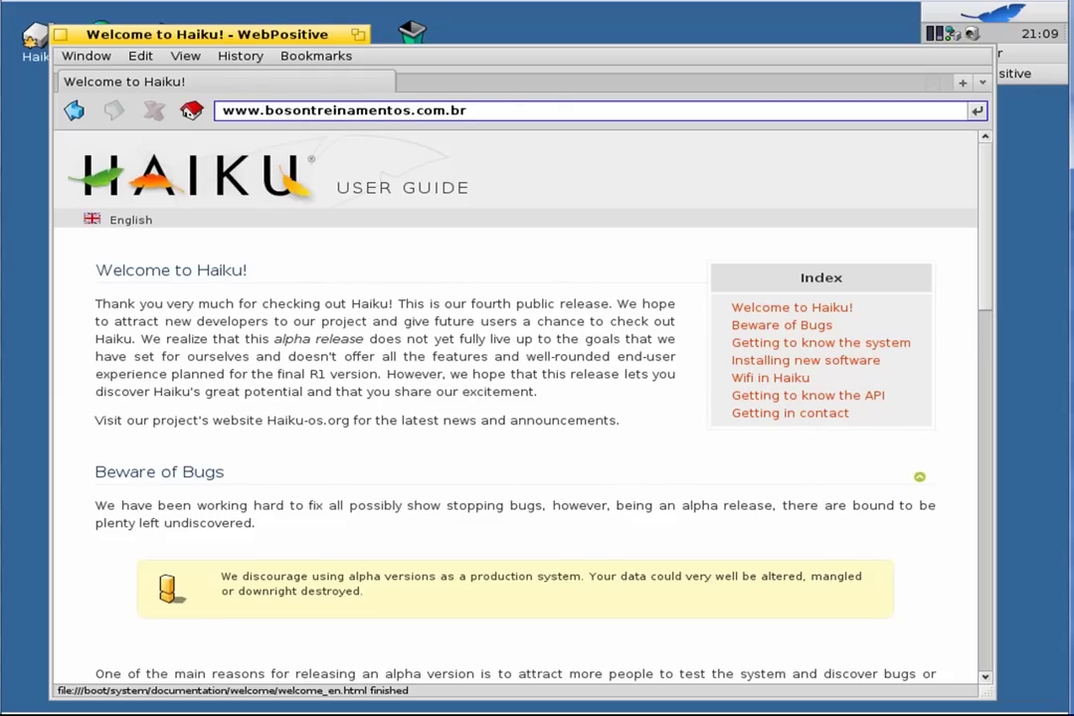
{"action": "key", "text": "Return"}
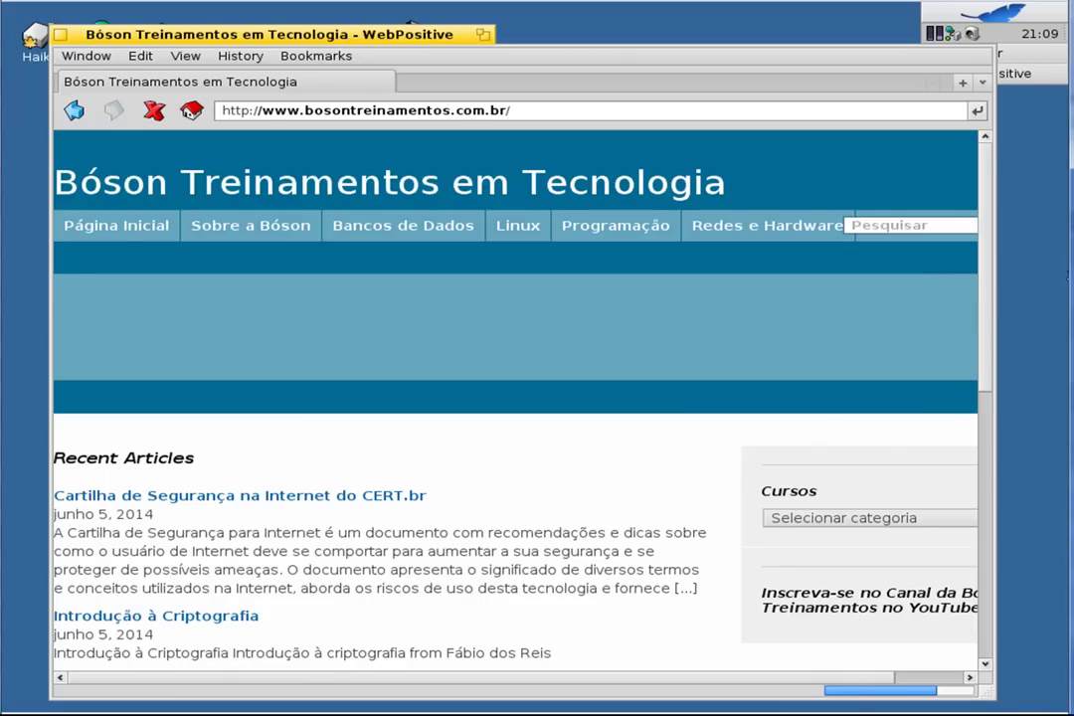
Look through the site's recent articles and open the post Introdução à Criptografia
{"action": "scroll", "coordinate": [756, 502], "scroll_direction": "down", "scroll_amount": 2}
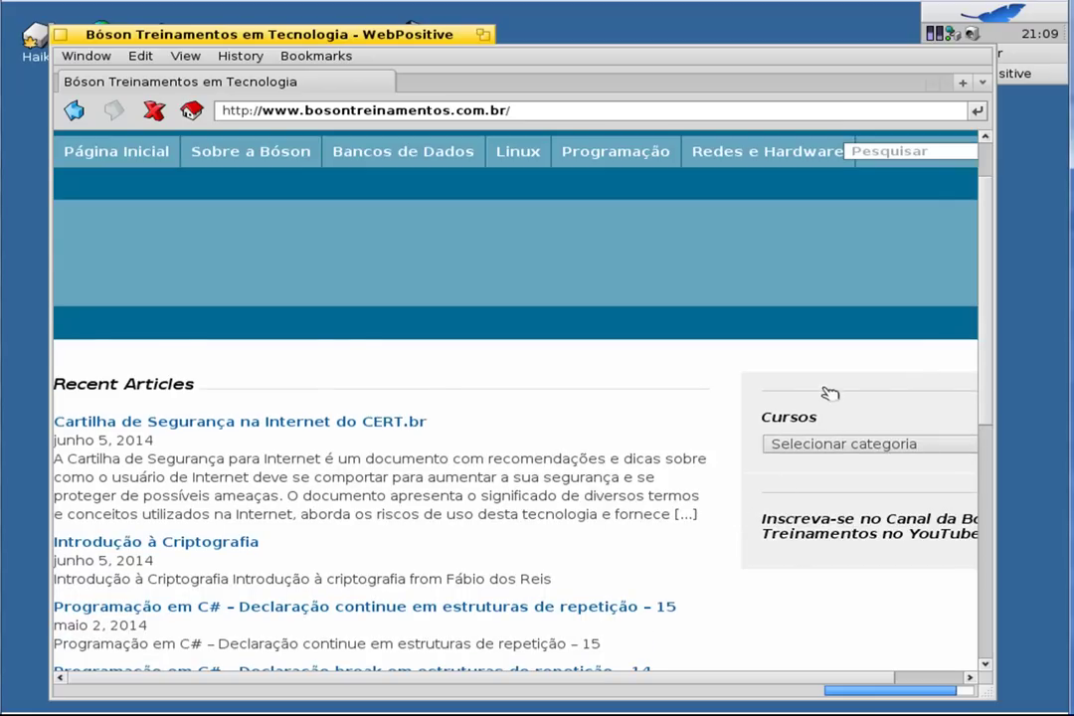
{"action": "scroll", "coordinate": [635, 444], "scroll_direction": "down", "scroll_amount": 7}
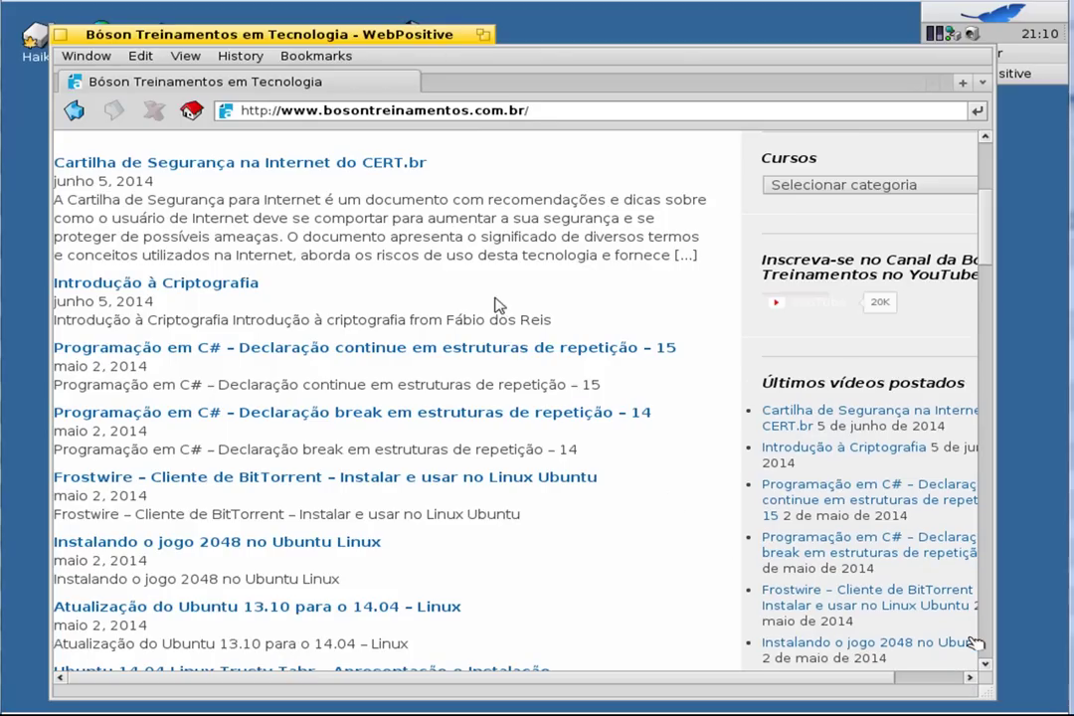
{"action": "left_click", "coordinate": [100, 285]}
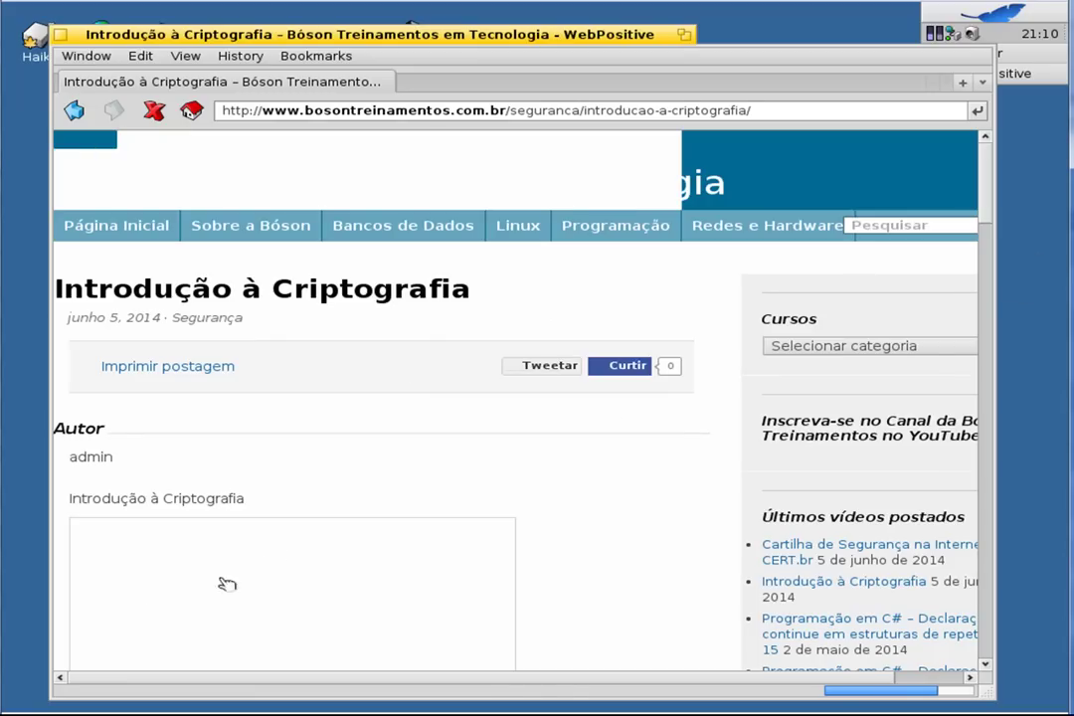
Advance the post's embedded Introdução à Criptografia presentation to slide 2, return to slide 1 and close the browser
{"action": "scroll", "coordinate": [437, 438], "scroll_direction": "down", "scroll_amount": 3}
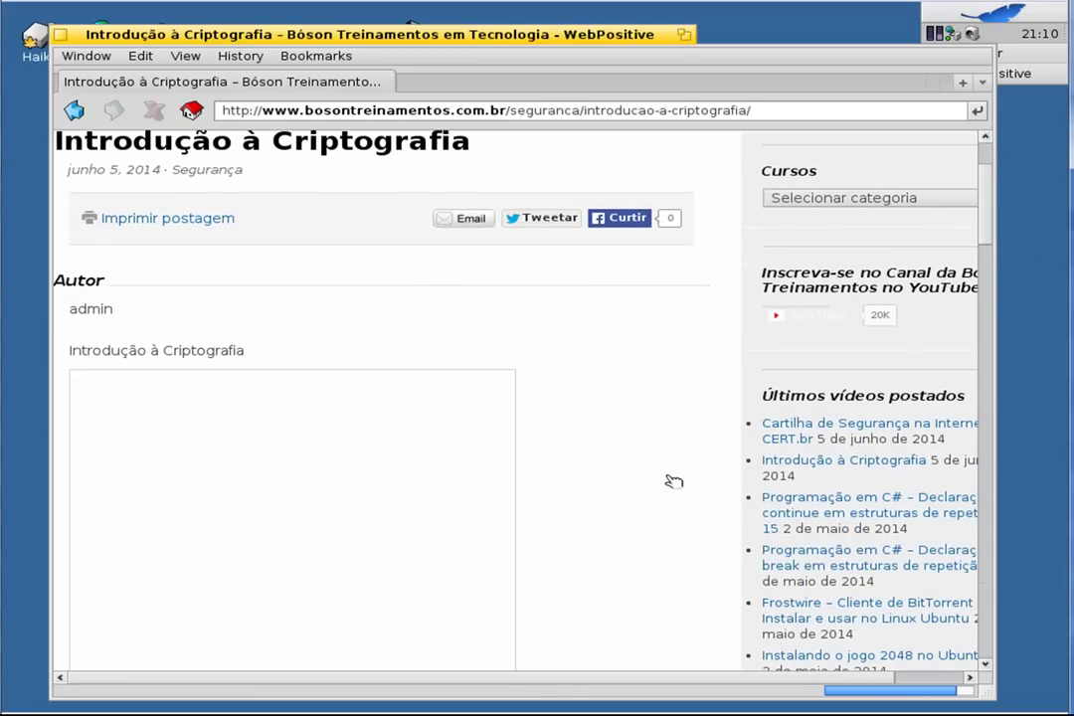
{"action": "scroll", "coordinate": [673, 484], "scroll_direction": "down", "scroll_amount": 4}
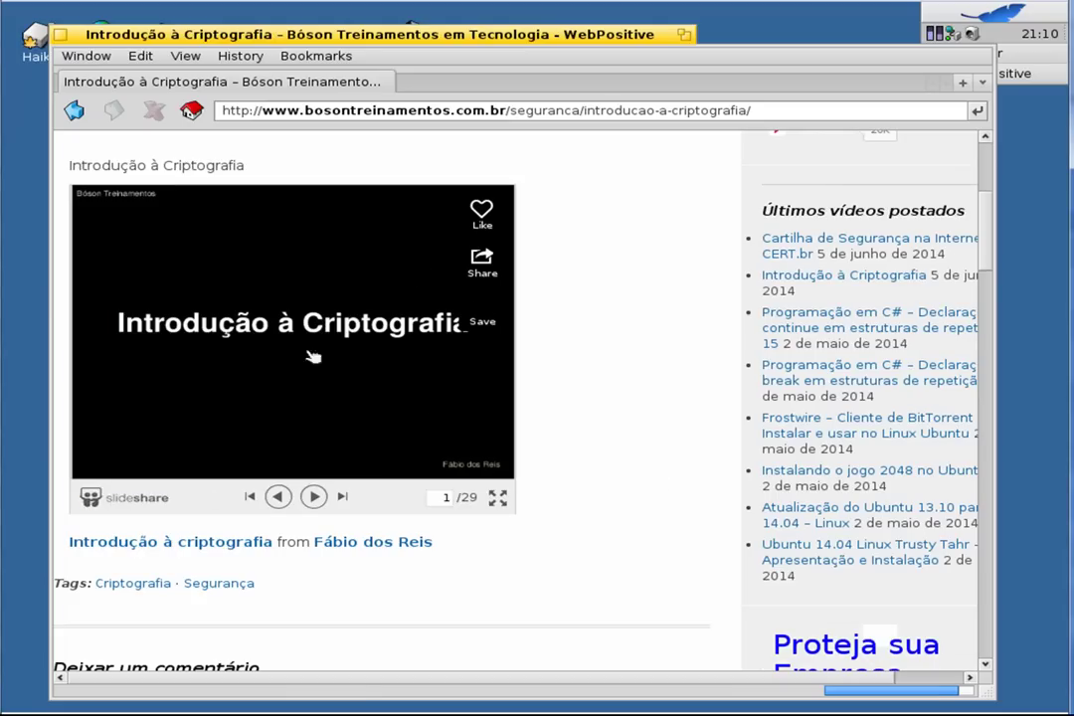
{"action": "left_click", "coordinate": [314, 496]}
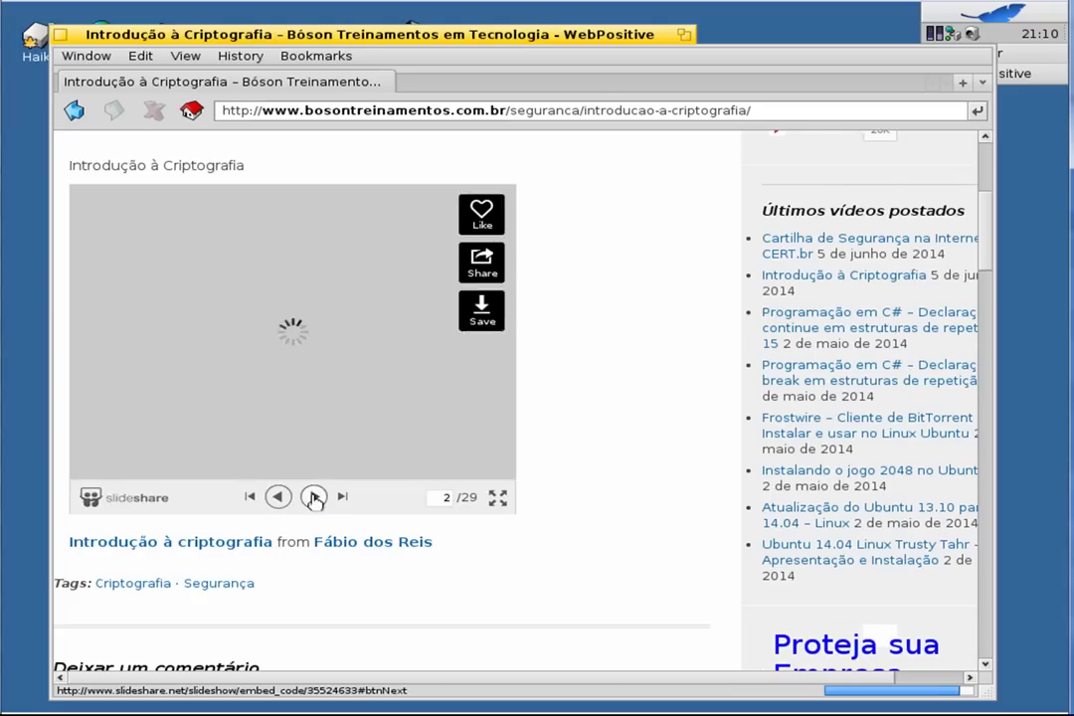
{"action": "left_click", "coordinate": [278, 497]}
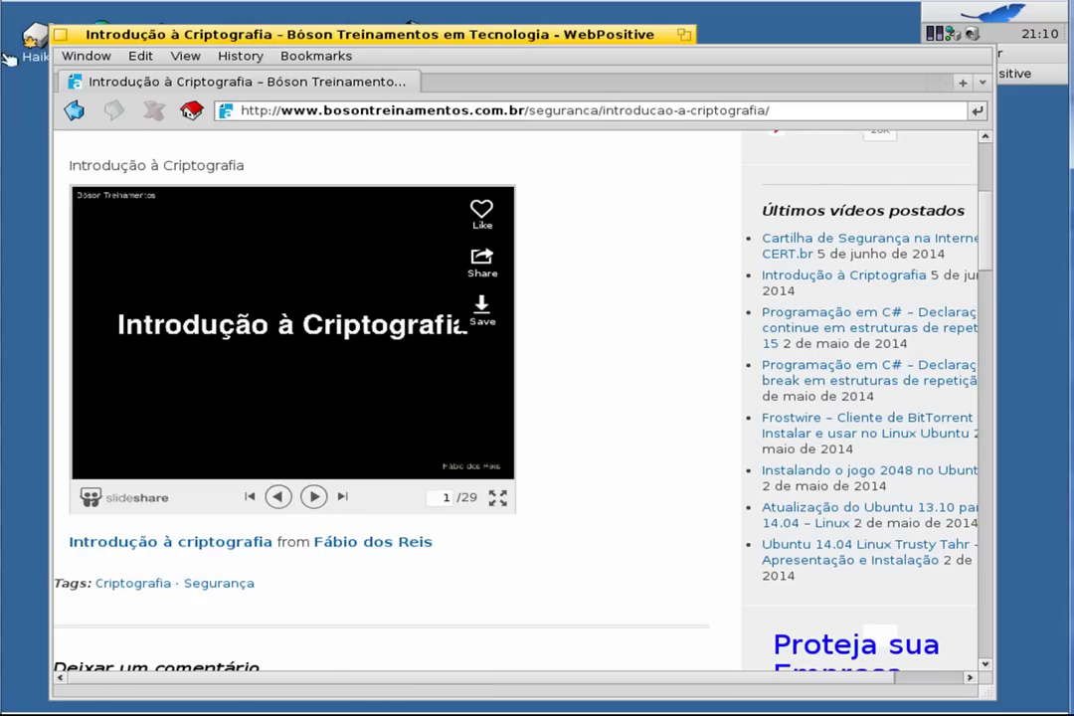
{"action": "scroll", "coordinate": [86, 537], "scroll_direction": "up", "scroll_amount": 5}
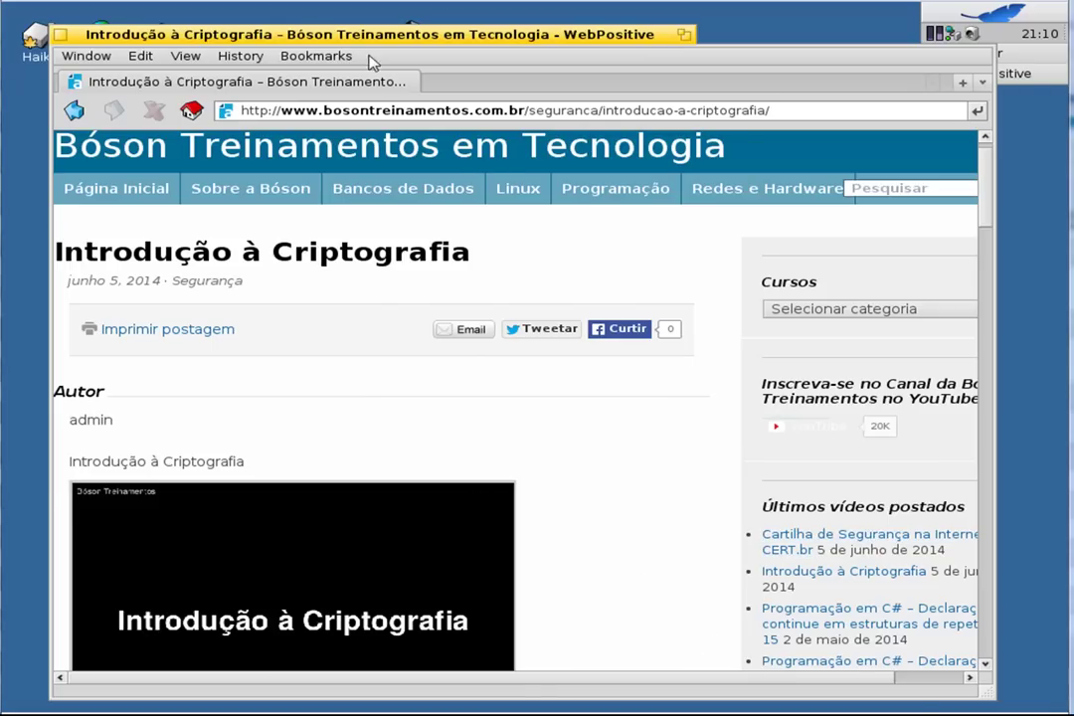
{"action": "left_click", "coordinate": [59, 34]}
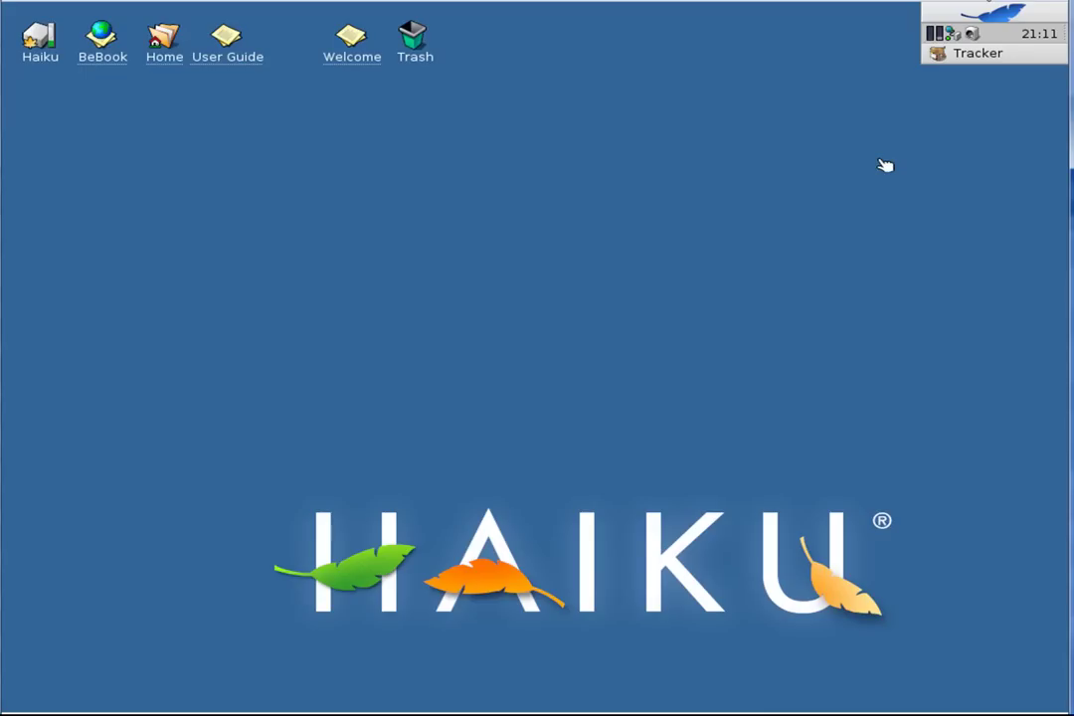
Look through the image, icon label outline and workspace options in the Backgrounds preferences, and close the window without applying changes
{"action": "left_click", "coordinate": [1019, 10]}
{"action": "mouse_move", "coordinate": [810, 241]}
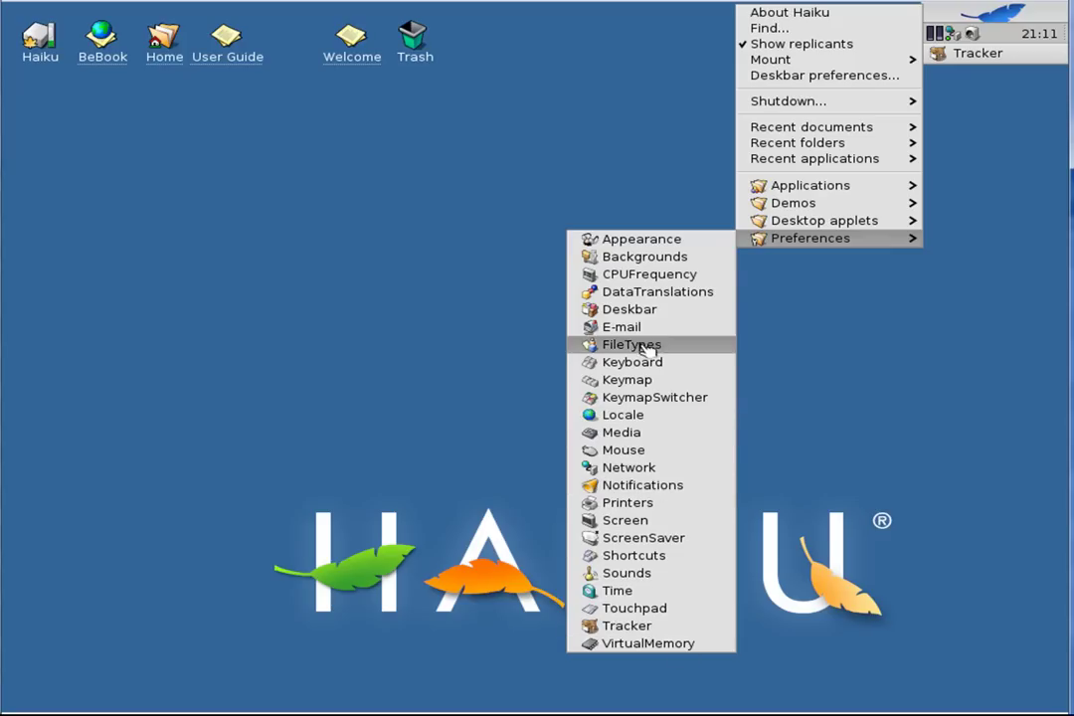
{"action": "left_click", "coordinate": [657, 257]}
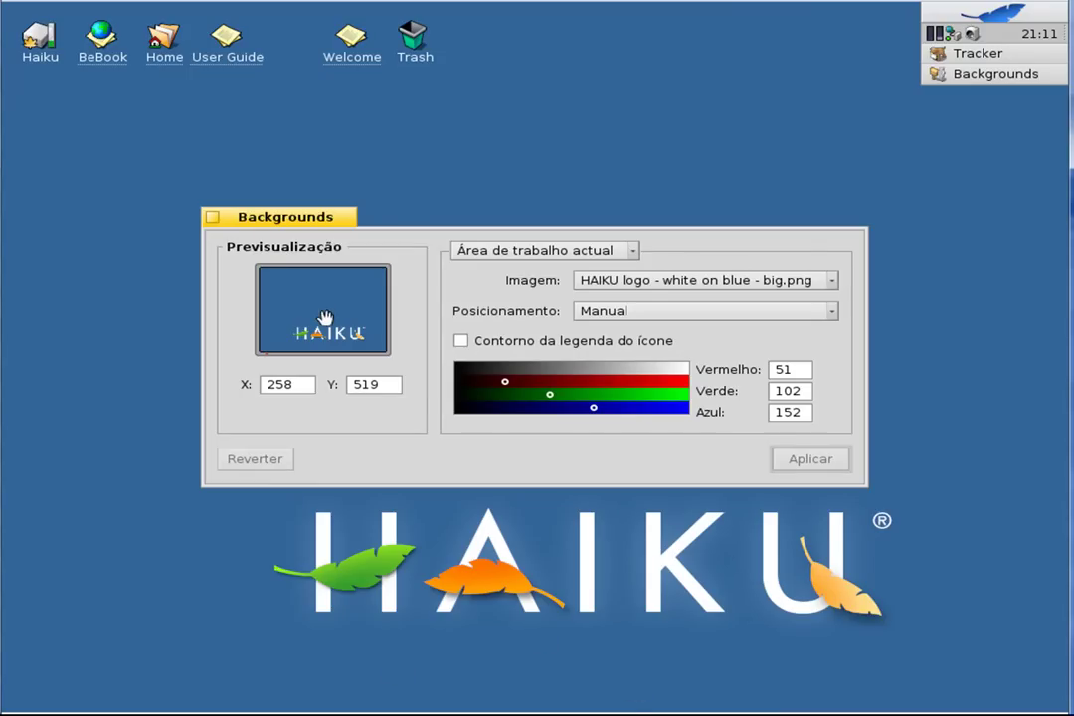
{"action": "left_click", "coordinate": [831, 286]}
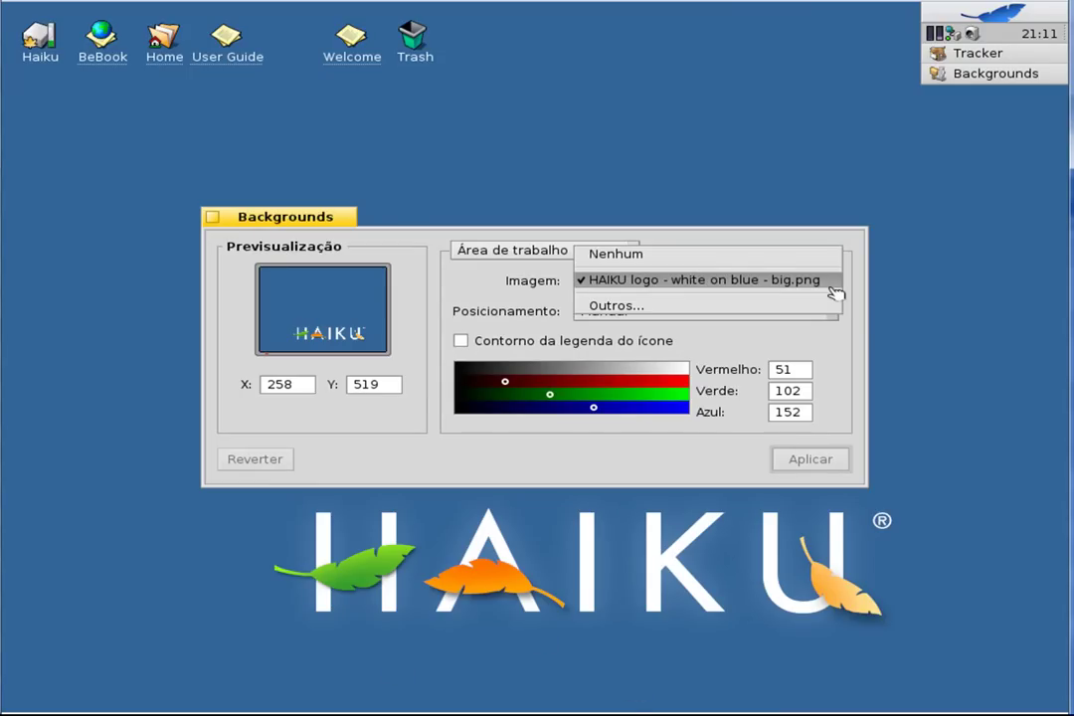
{"action": "left_click", "coordinate": [785, 338]}
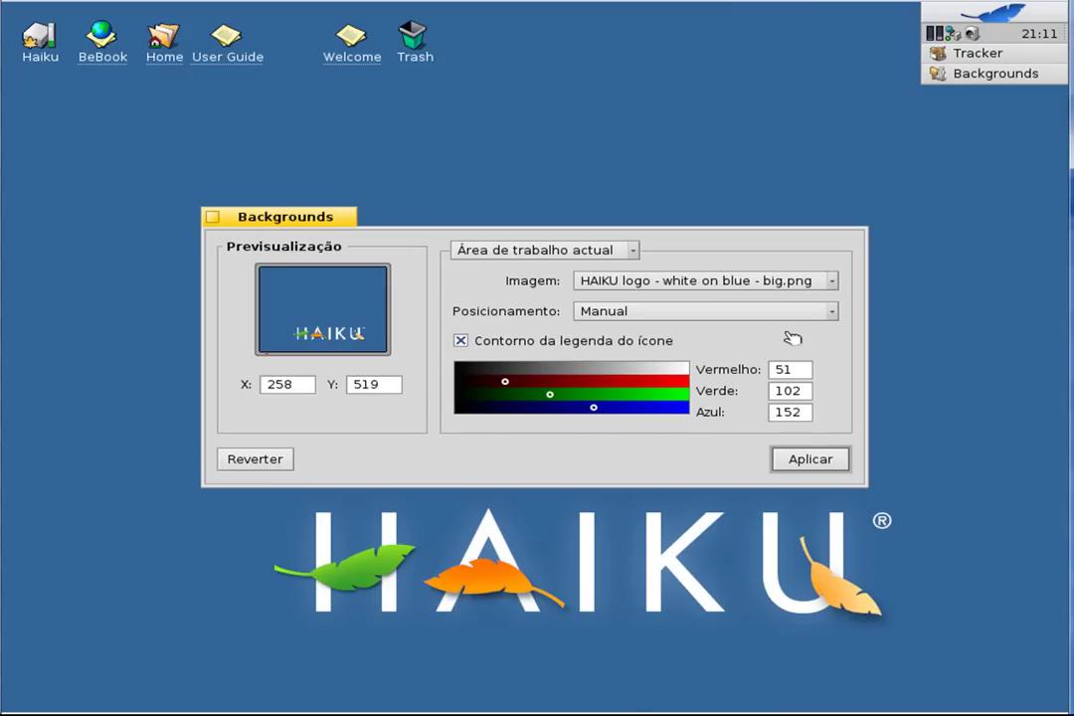
{"action": "left_click", "coordinate": [460, 341]}
{"action": "left_click", "coordinate": [635, 255]}
{"action": "left_click", "coordinate": [756, 250]}
{"action": "left_click", "coordinate": [211, 217]}
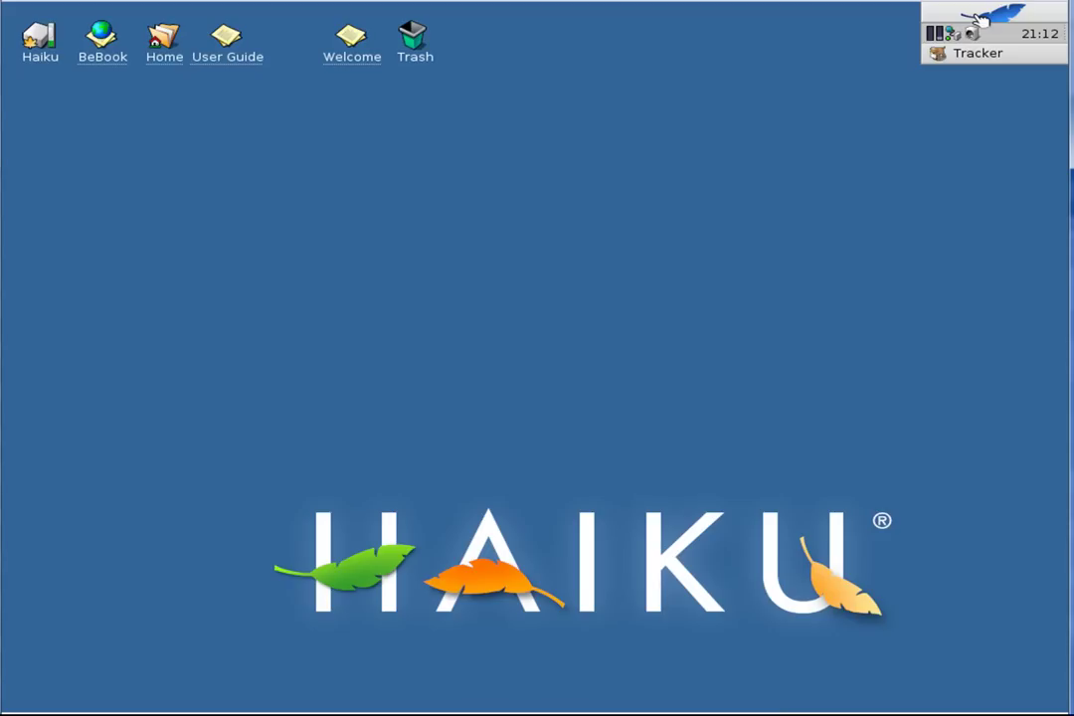
Shut down the Haiku system by choosing to power it off
{"action": "left_click", "coordinate": [980, 20]}
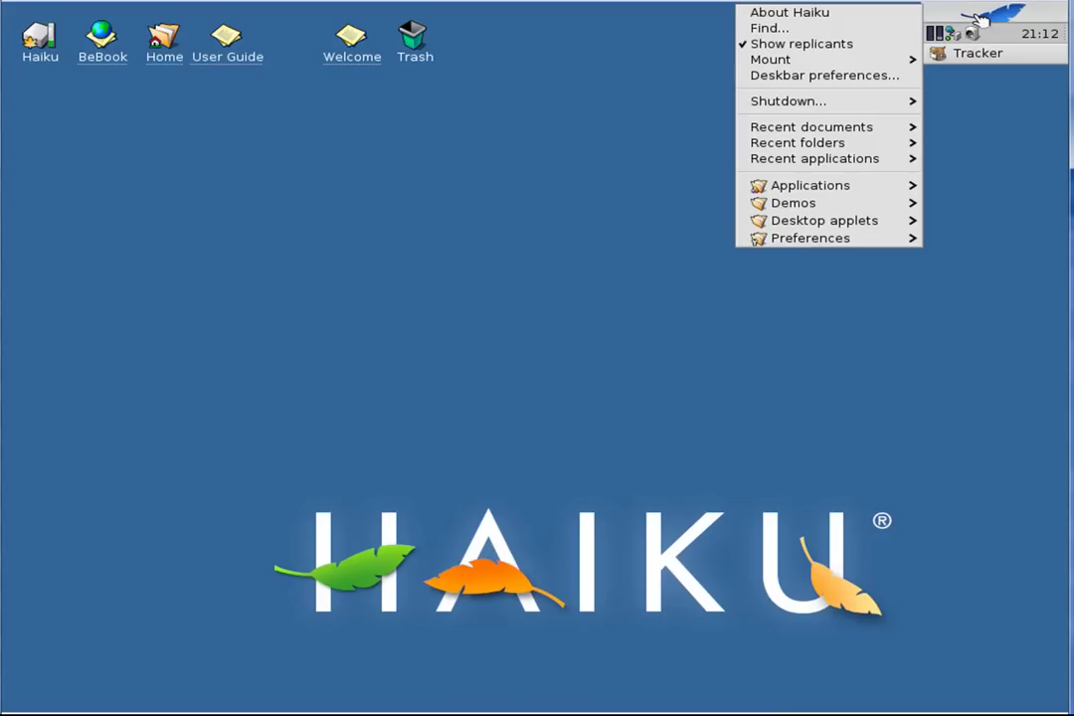
{"action": "mouse_move", "coordinate": [811, 196]}
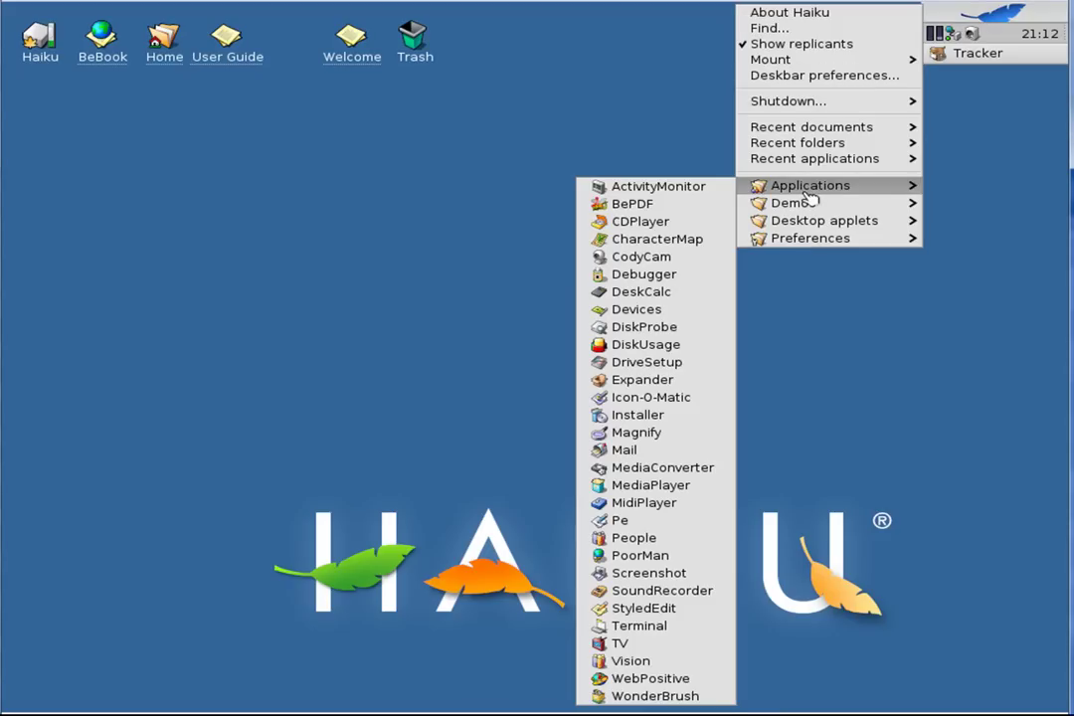
{"action": "mouse_move", "coordinate": [818, 103]}
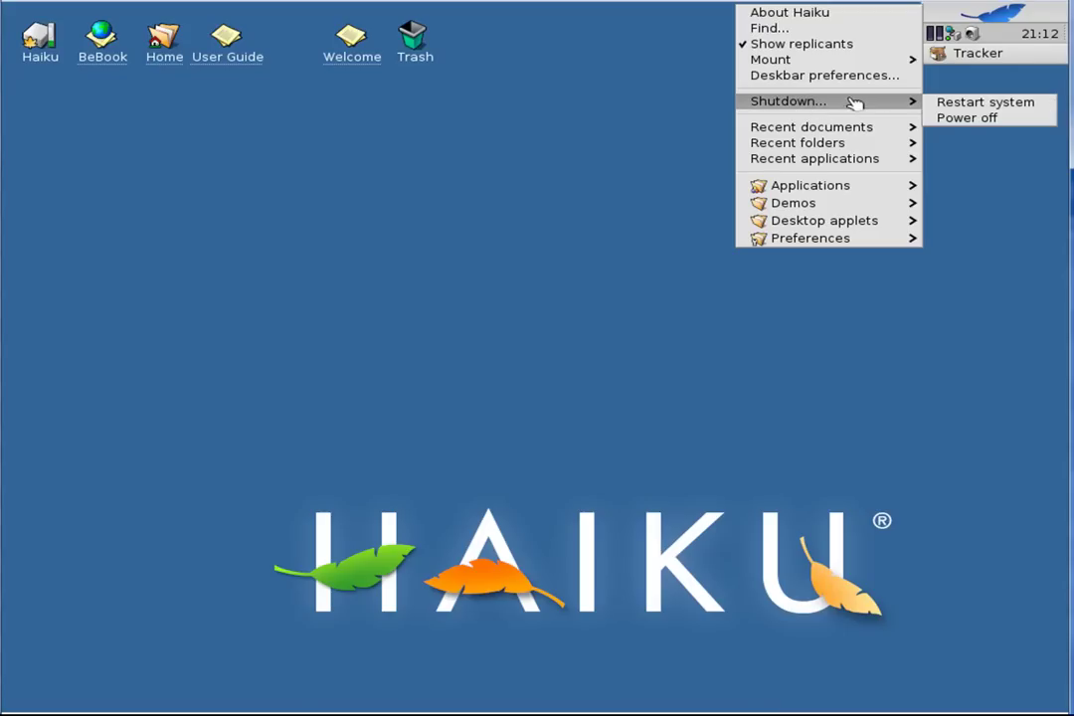
{"action": "left_click", "coordinate": [967, 118]}
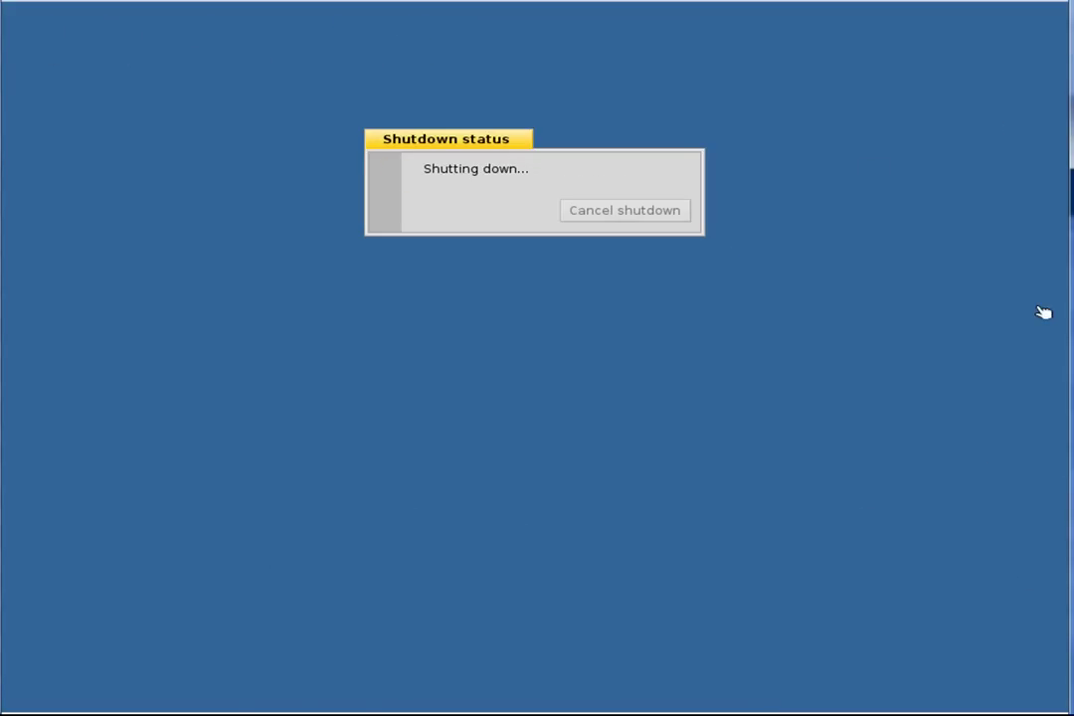